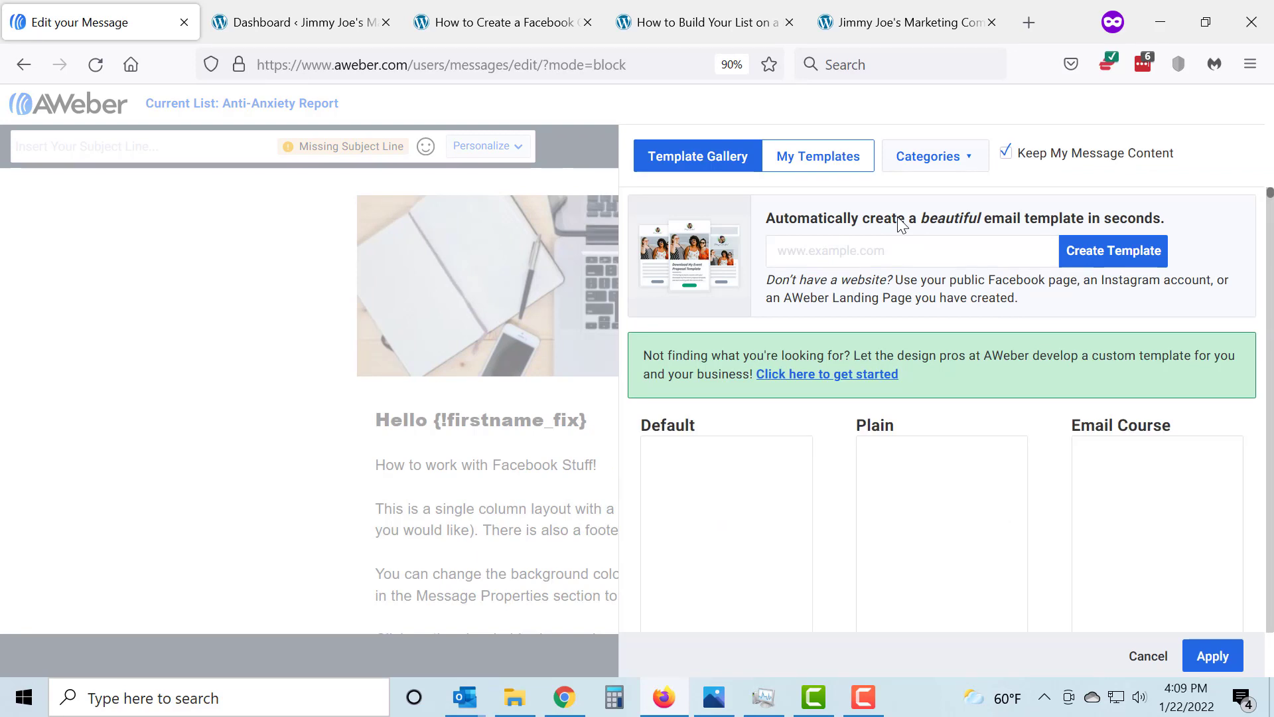
Apply the Email Course template while keeping the message content, and reload the message editor
{"action": "scroll", "coordinate": [900, 332], "scroll_direction": "down", "scroll_amount": 1}
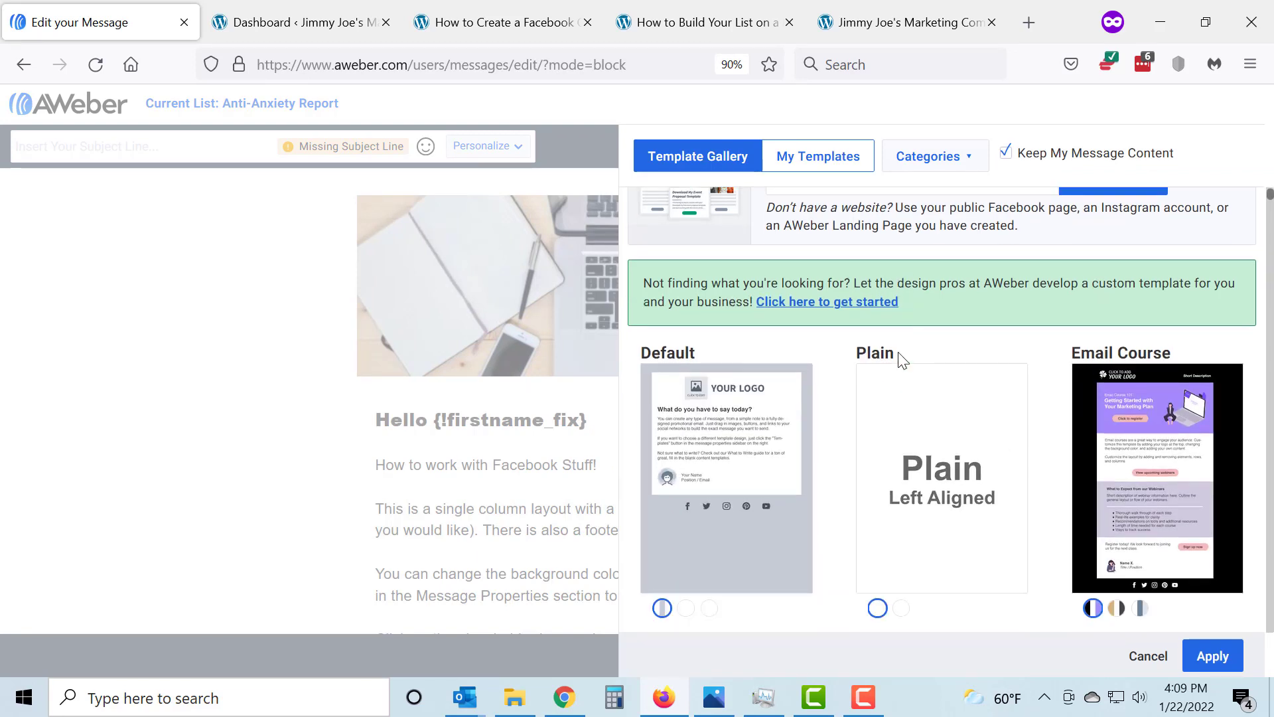
{"action": "left_click", "coordinate": [1157, 435]}
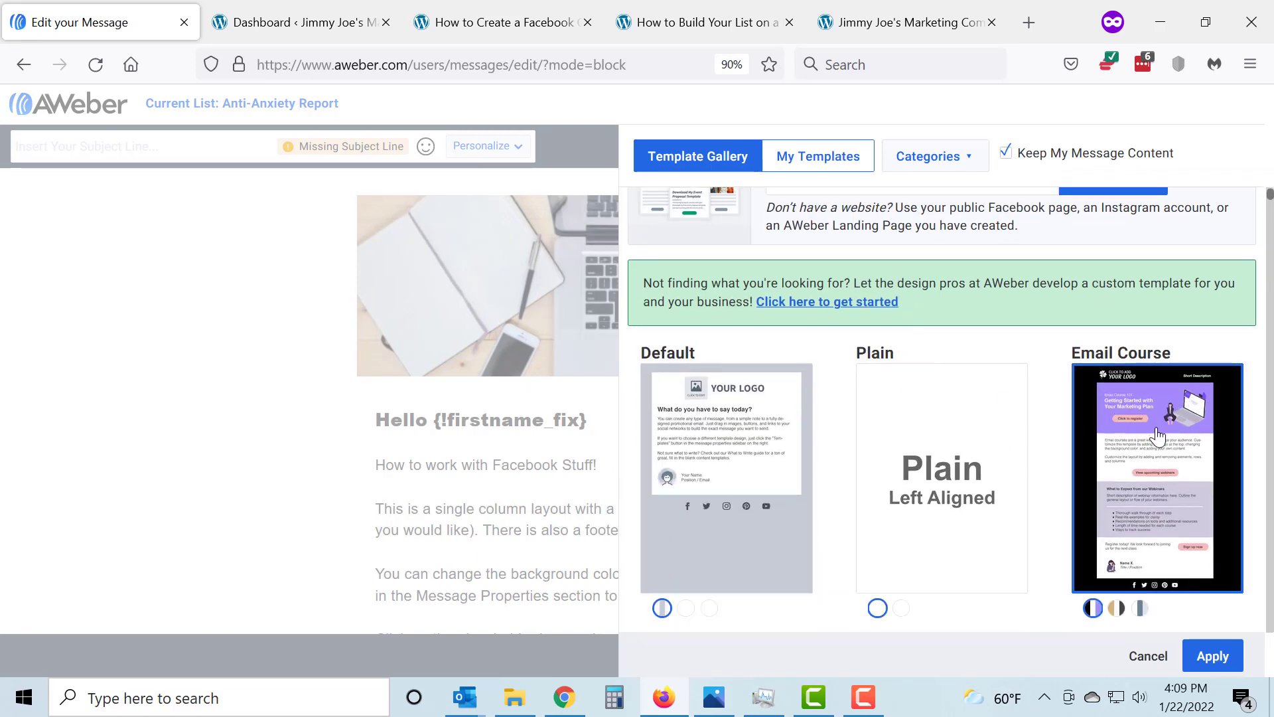
{"action": "left_click", "coordinate": [1213, 656]}
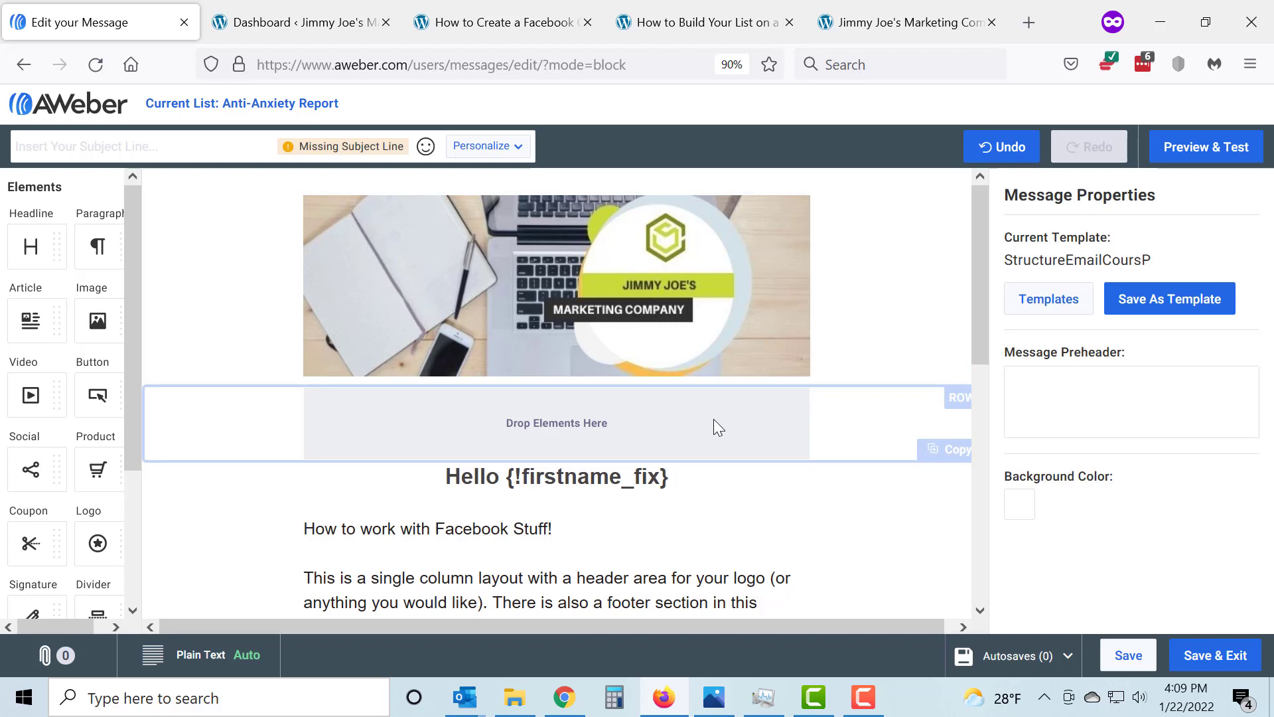
{"action": "left_click", "coordinate": [95, 65]}
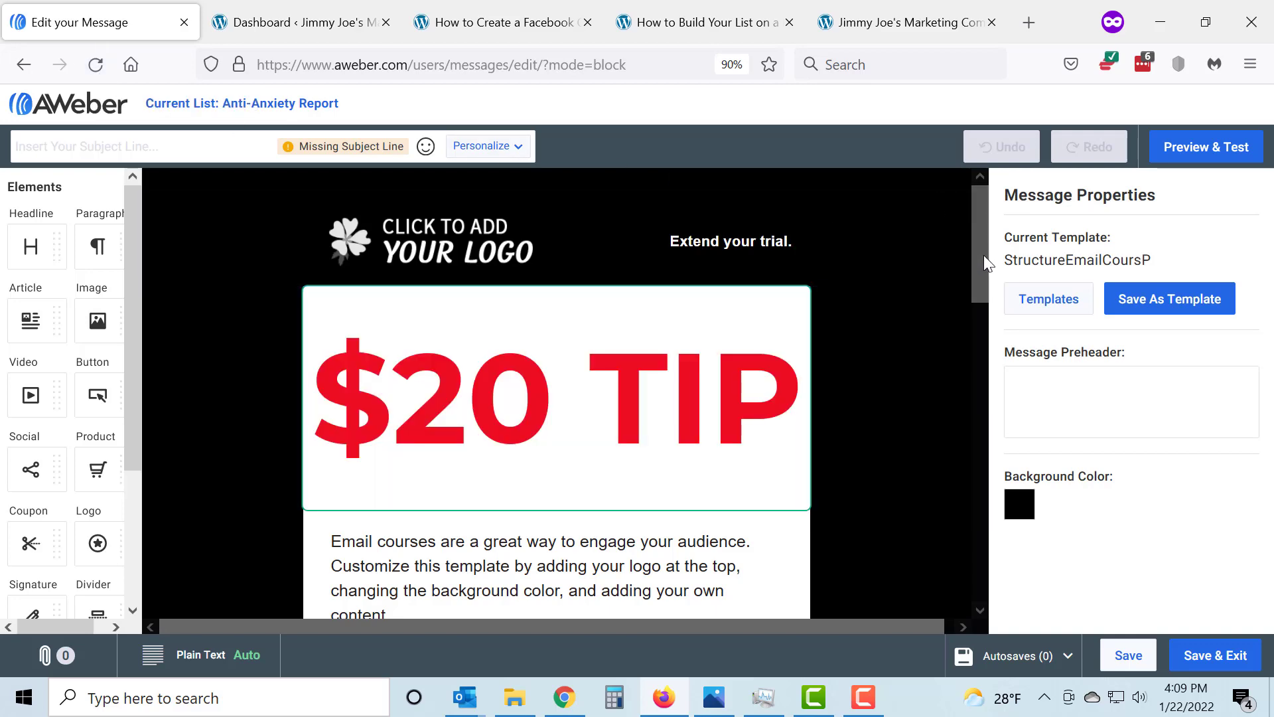
Reopen the template gallery, turn off Keep My Message Content, and look through the first rows of templates
{"action": "left_click", "coordinate": [1049, 299]}
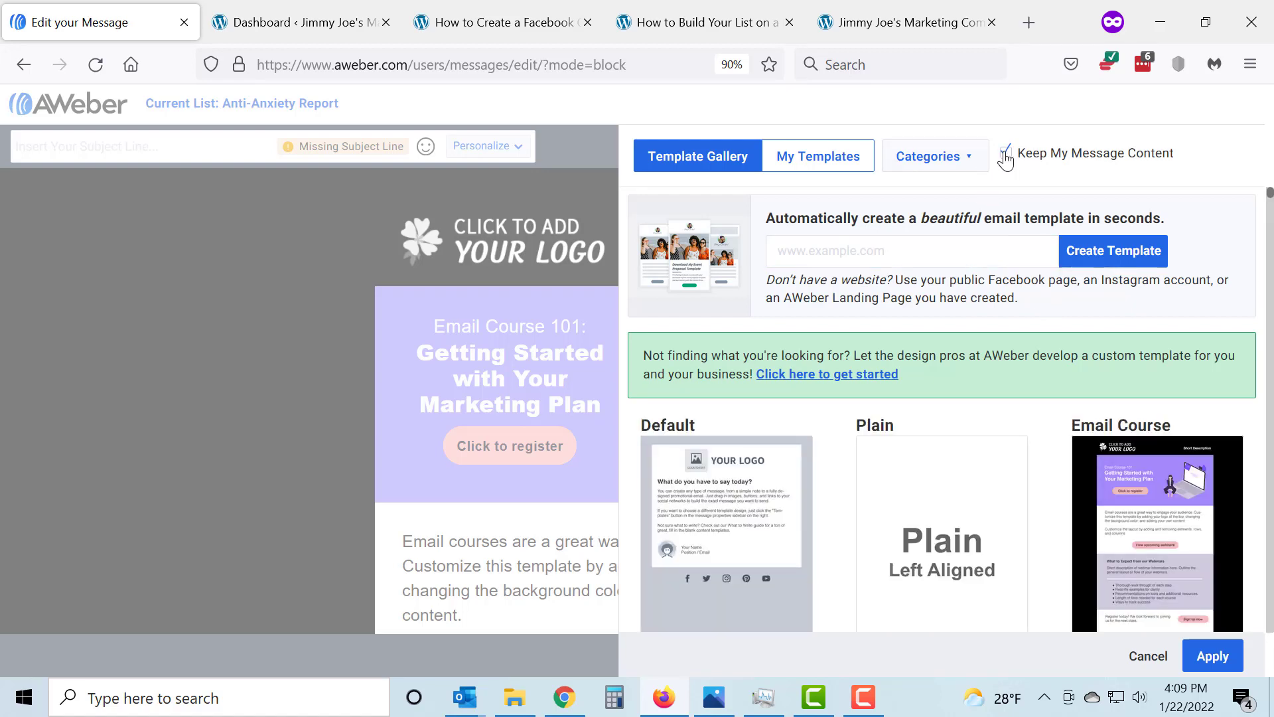
{"action": "left_click", "coordinate": [1006, 155]}
{"action": "scroll", "coordinate": [1008, 405], "scroll_direction": "down", "scroll_amount": 2}
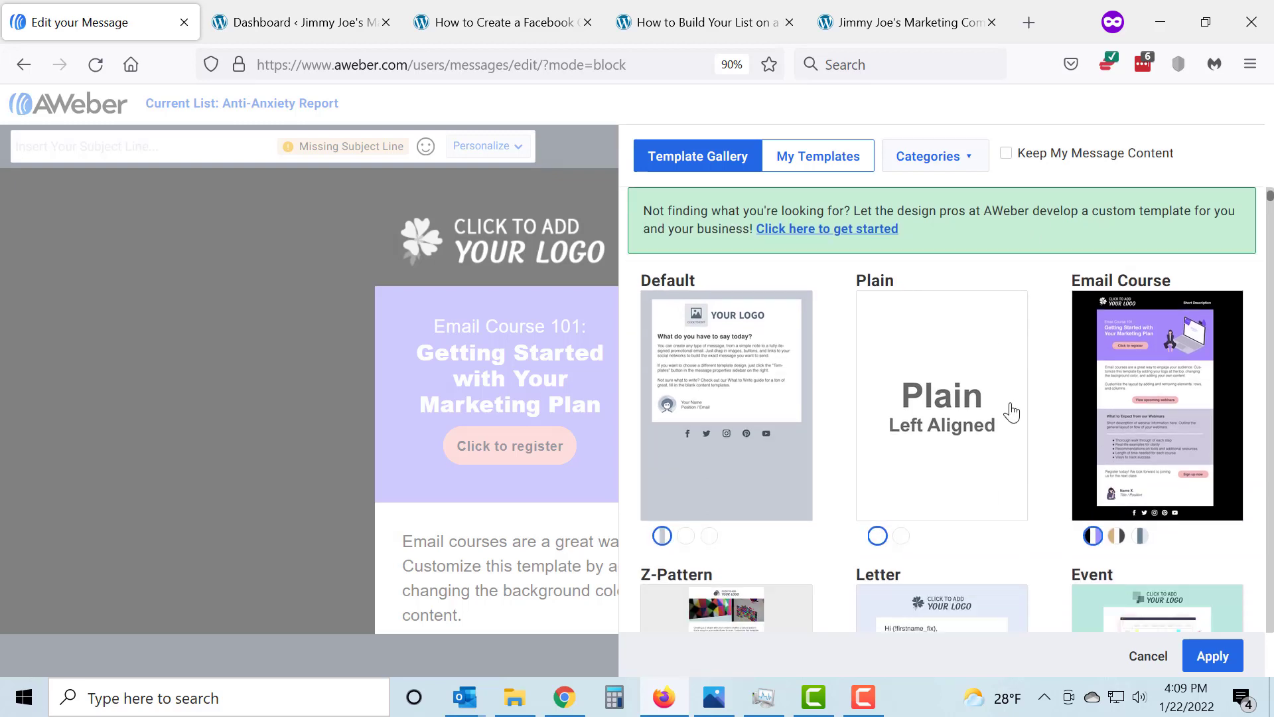
{"action": "scroll", "coordinate": [1012, 415], "scroll_direction": "down", "scroll_amount": 1}
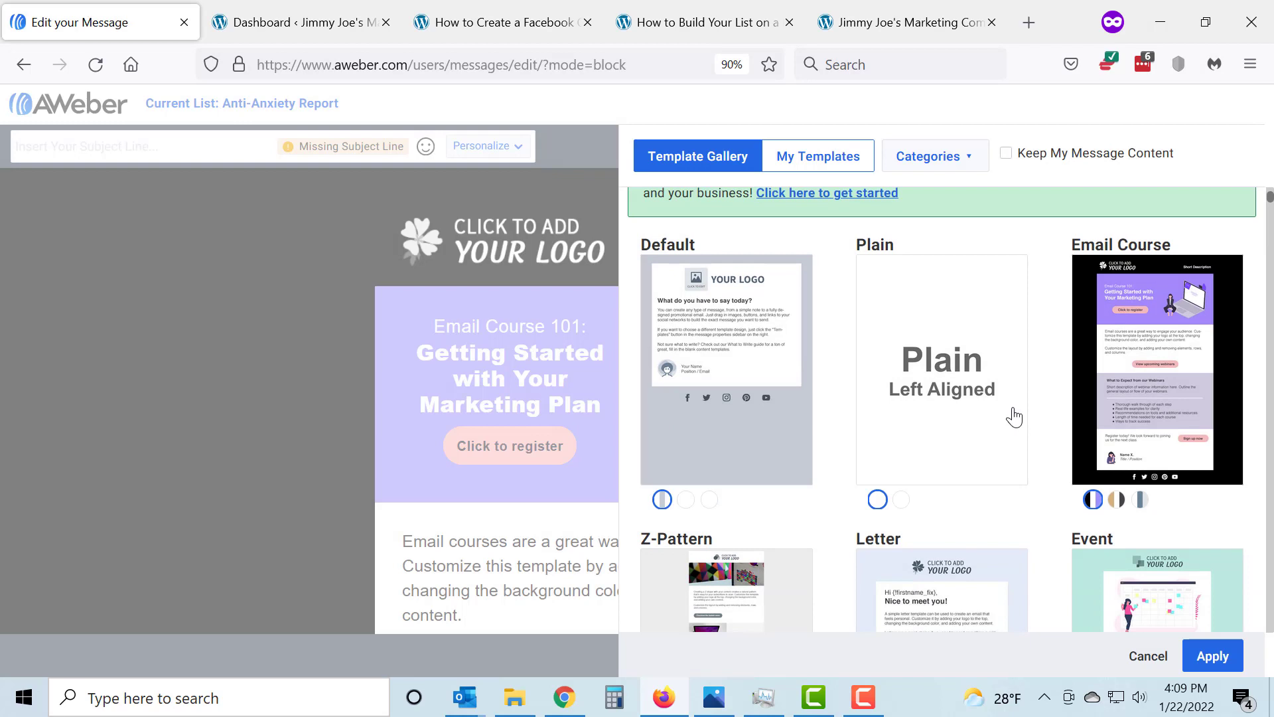
{"action": "scroll", "coordinate": [1013, 417], "scroll_direction": "down", "scroll_amount": 2}
{"action": "scroll", "coordinate": [1017, 417], "scroll_direction": "down", "scroll_amount": 1}
{"action": "scroll", "coordinate": [1018, 416], "scroll_direction": "down", "scroll_amount": 2}
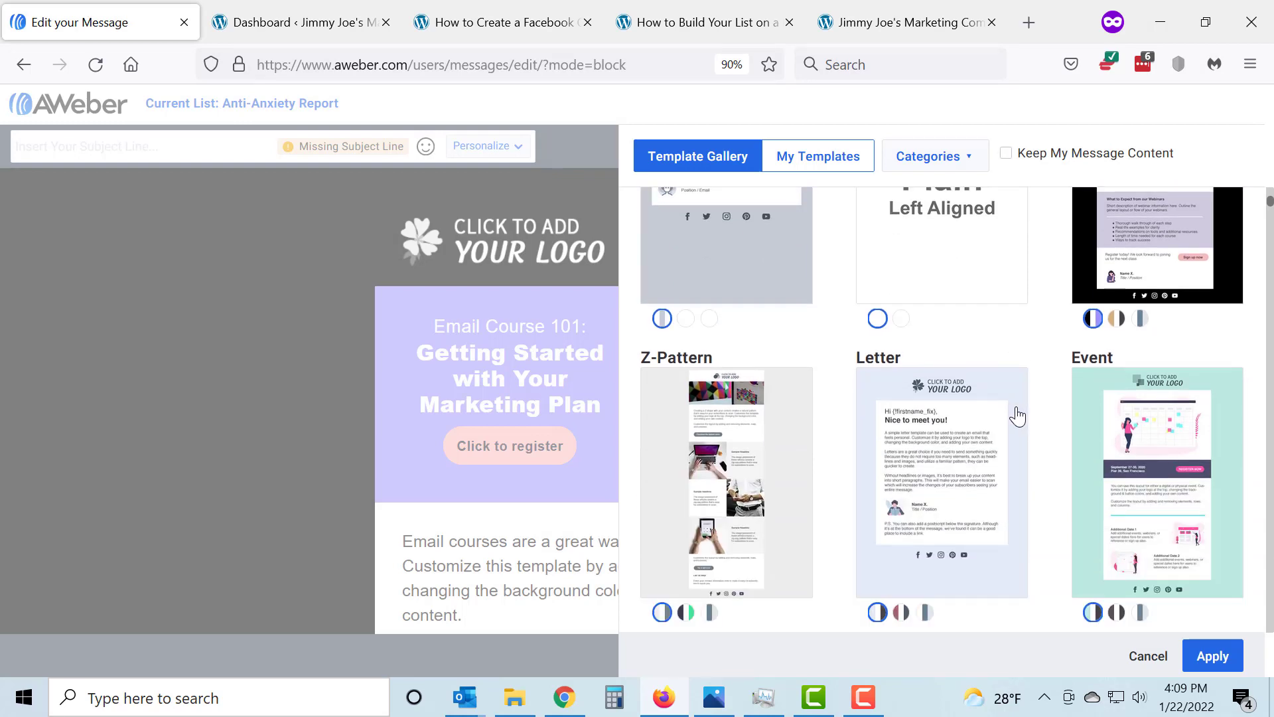
{"action": "scroll", "coordinate": [1017, 417], "scroll_direction": "up", "scroll_amount": 5}
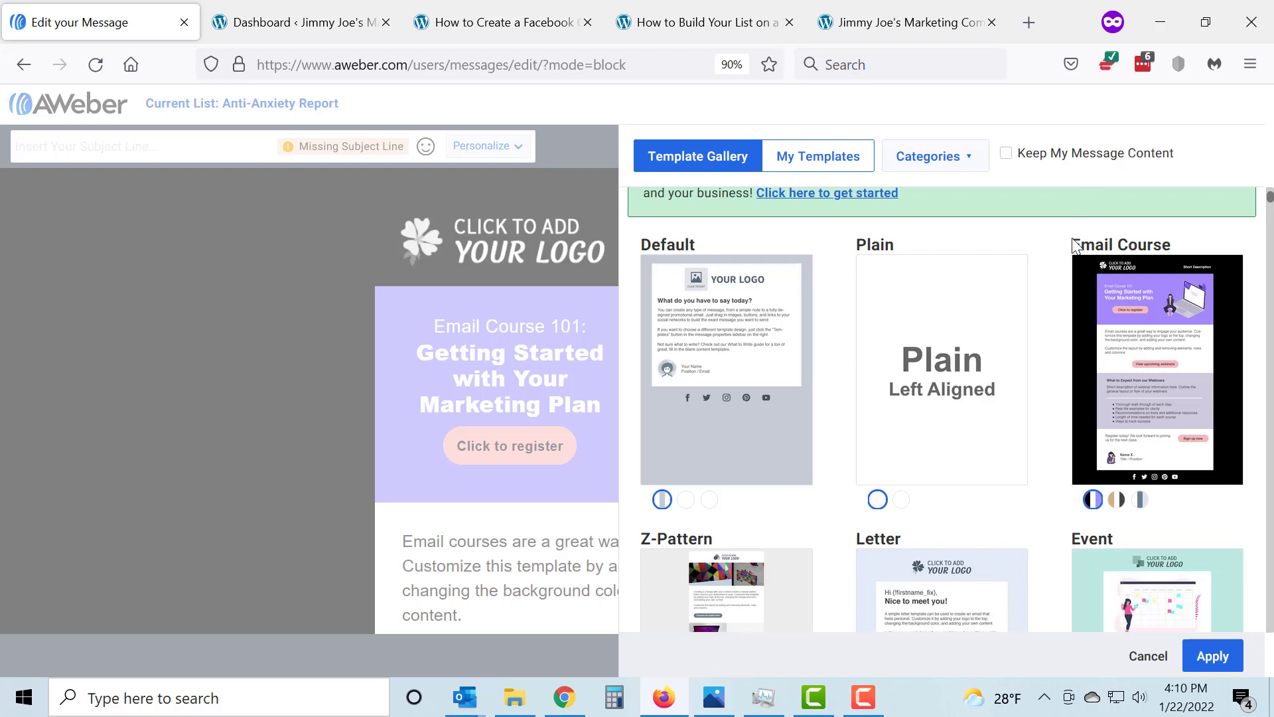
Find the Sweater holiday sale template in the gallery and apply it to the message
{"action": "scroll", "coordinate": [969, 416], "scroll_direction": "down", "scroll_amount": 5}
{"action": "scroll", "coordinate": [973, 416], "scroll_direction": "down", "scroll_amount": 9}
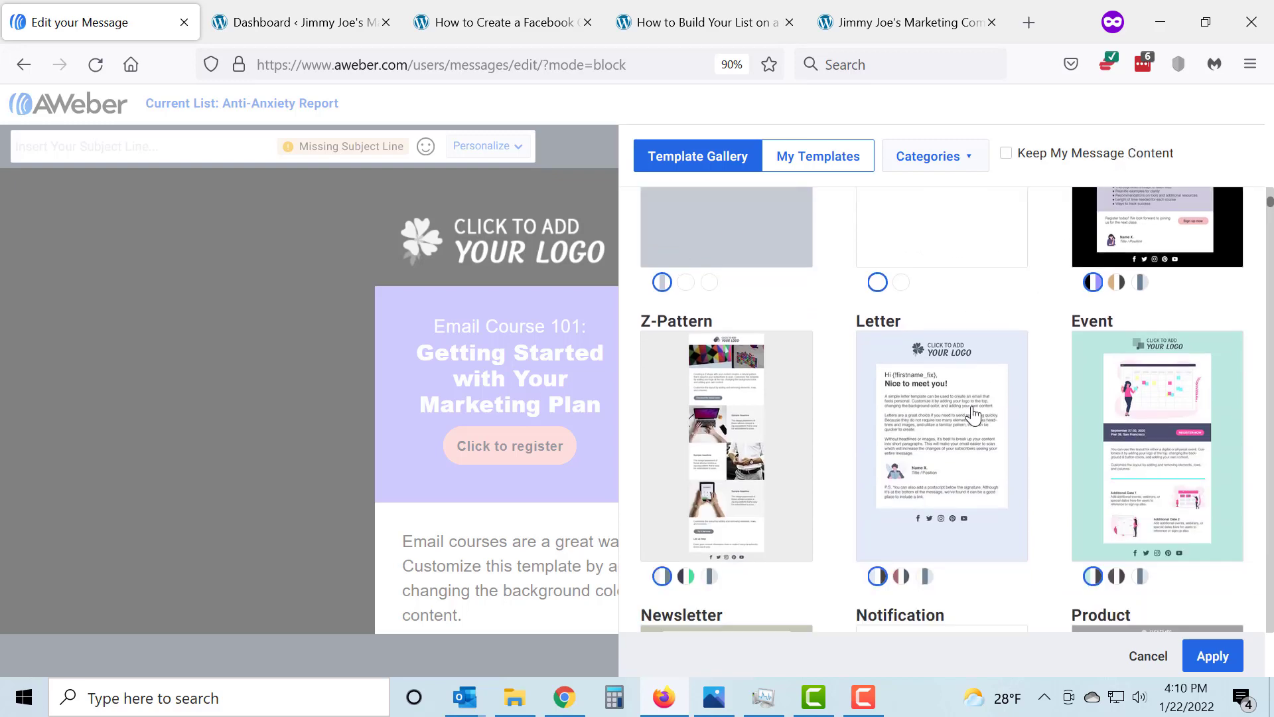
{"action": "scroll", "coordinate": [987, 414], "scroll_direction": "down", "scroll_amount": 9}
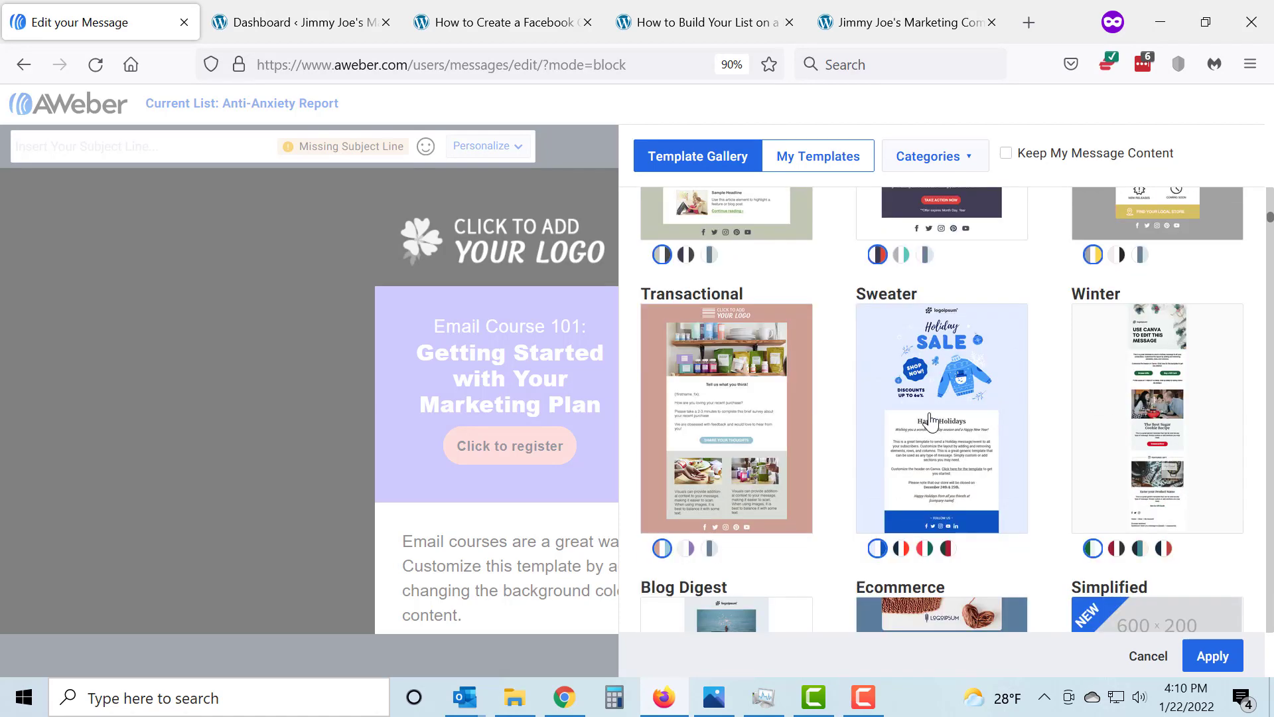
{"action": "left_click", "coordinate": [934, 416]}
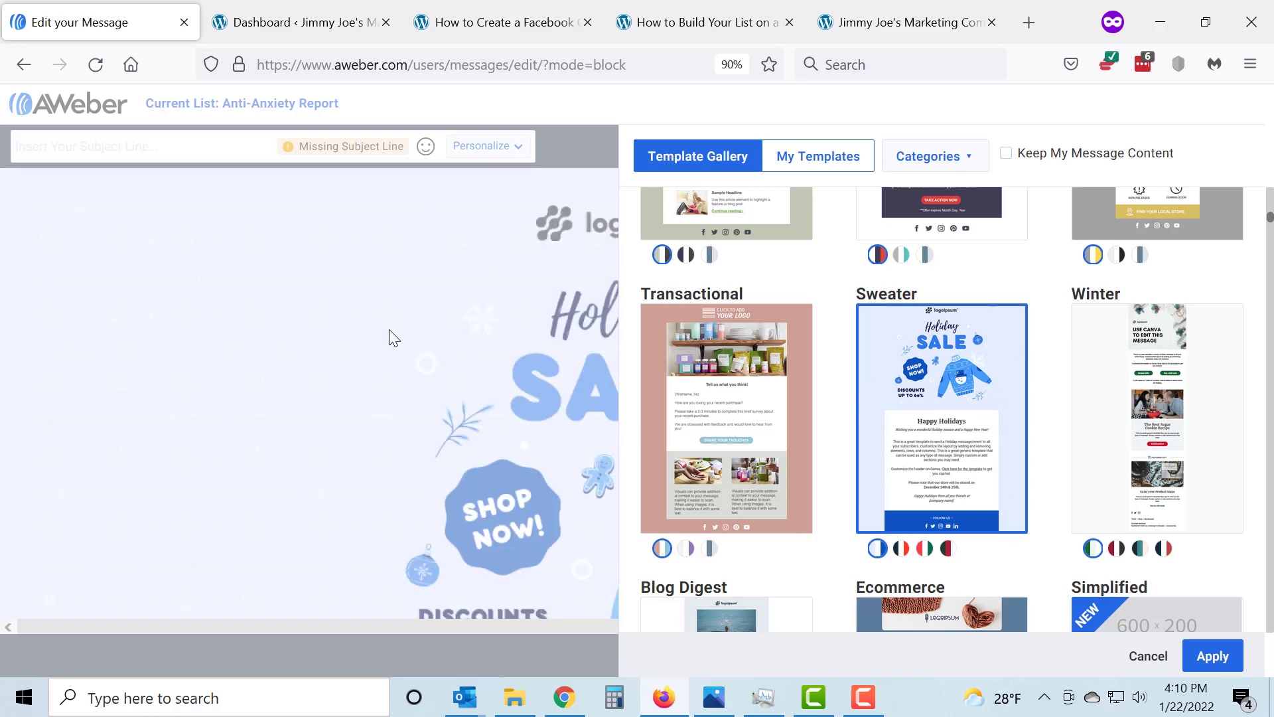
{"action": "left_click", "coordinate": [1214, 659]}
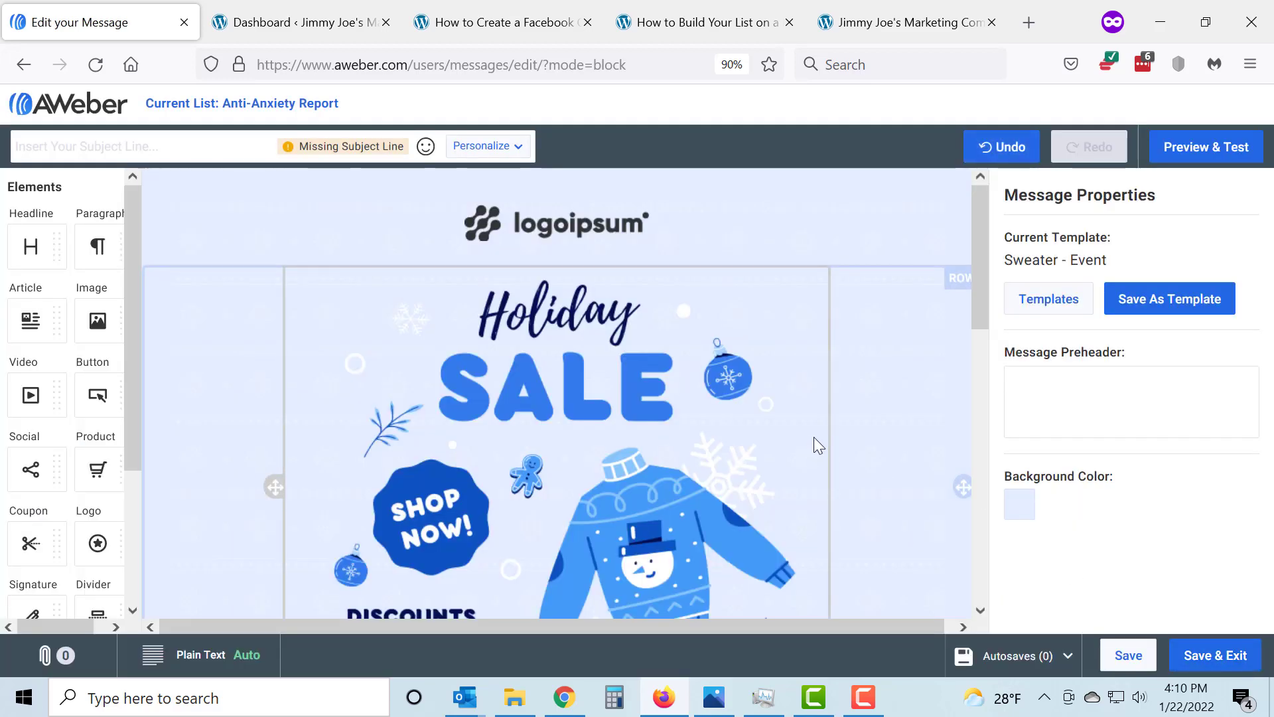
Reopen the template gallery, filter it to the Corporate category, and look through the templates
{"action": "left_click", "coordinate": [1040, 304]}
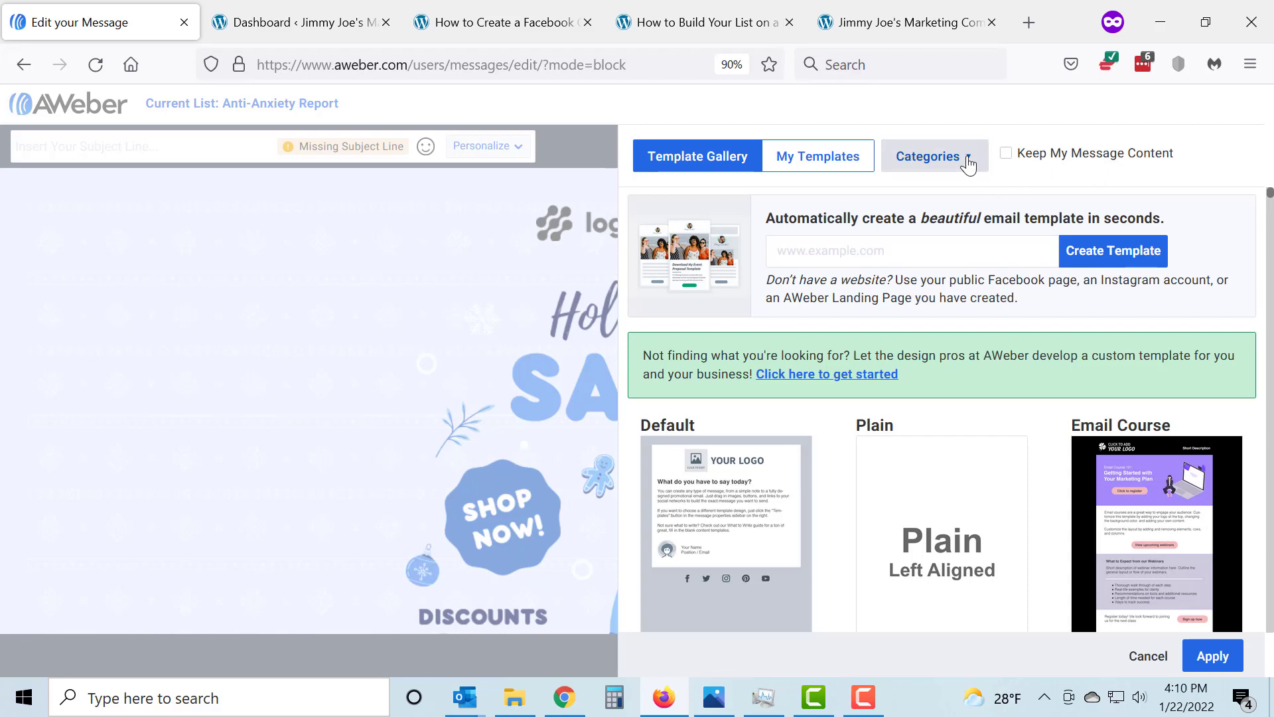
{"action": "scroll", "coordinate": [909, 445], "scroll_direction": "down", "scroll_amount": 3}
{"action": "scroll", "coordinate": [909, 446], "scroll_direction": "down", "scroll_amount": 18}
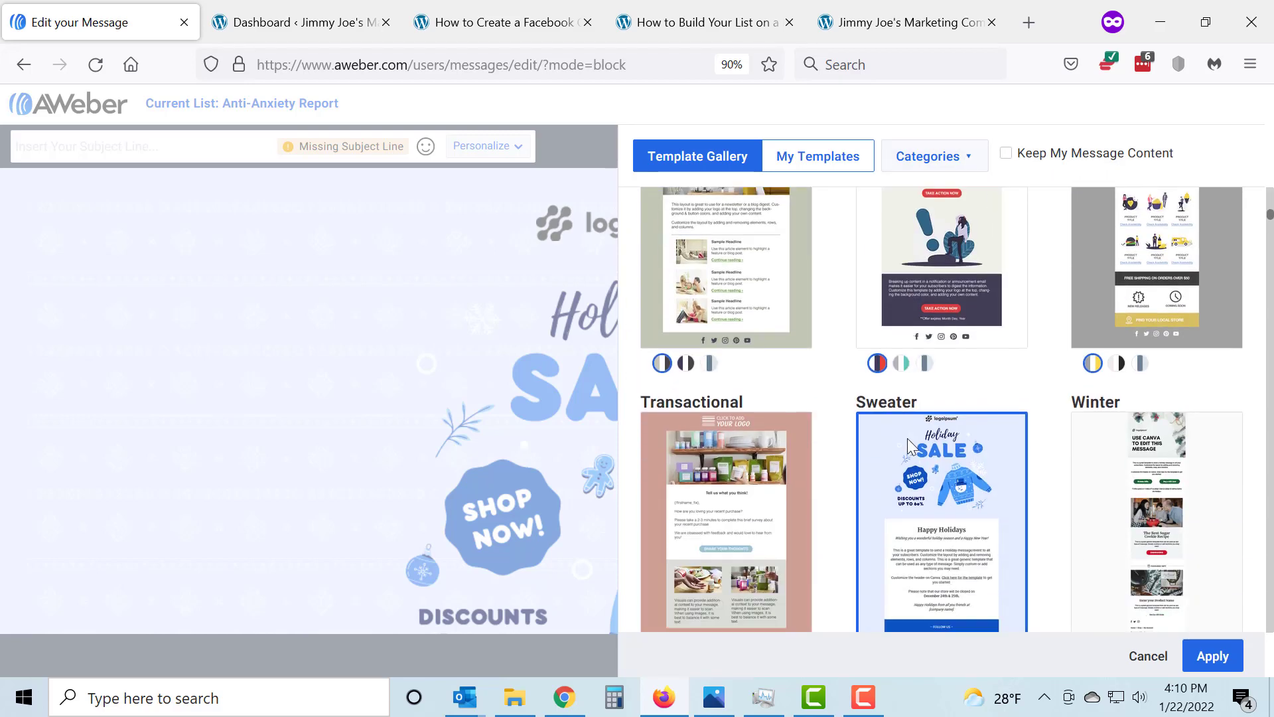
{"action": "left_click", "coordinate": [976, 166]}
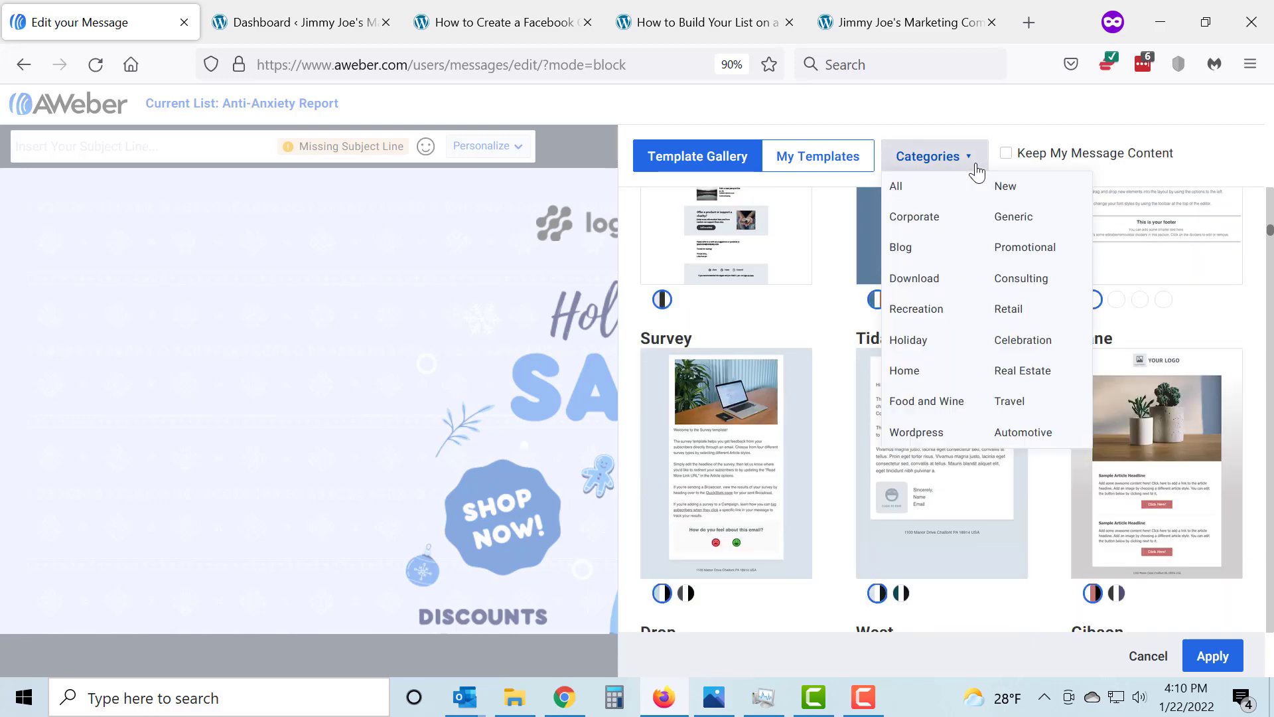
{"action": "left_click", "coordinate": [909, 227]}
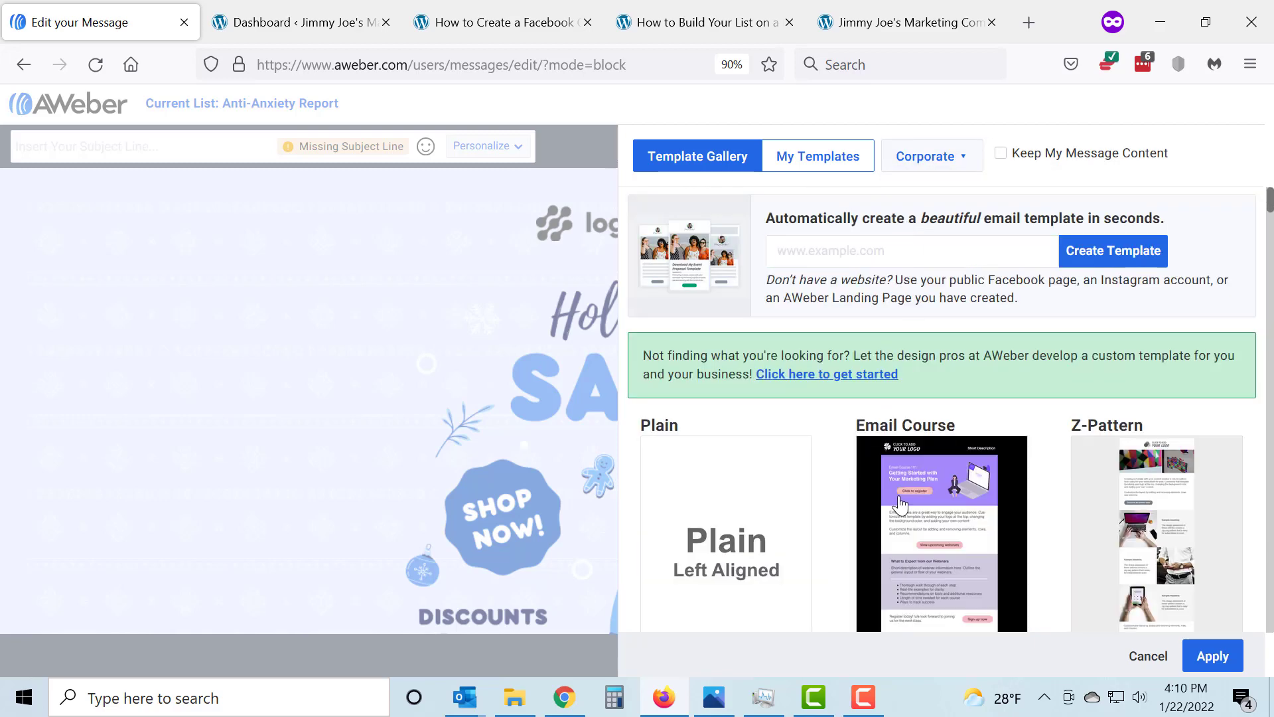
{"action": "scroll", "coordinate": [903, 472], "scroll_direction": "down", "scroll_amount": 10}
{"action": "scroll", "coordinate": [904, 474], "scroll_direction": "down", "scroll_amount": 6}
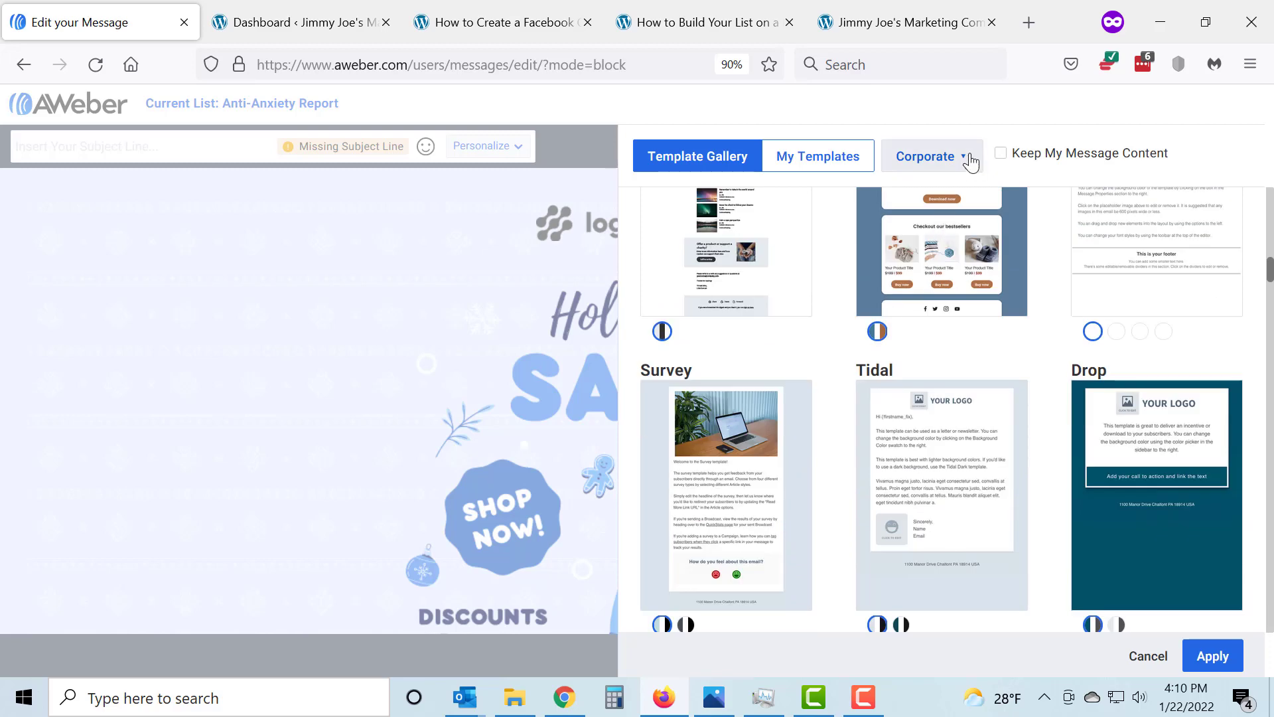
Switch the template category to Blog and look through its designs
{"action": "left_click", "coordinate": [967, 162]}
{"action": "left_click", "coordinate": [904, 249]}
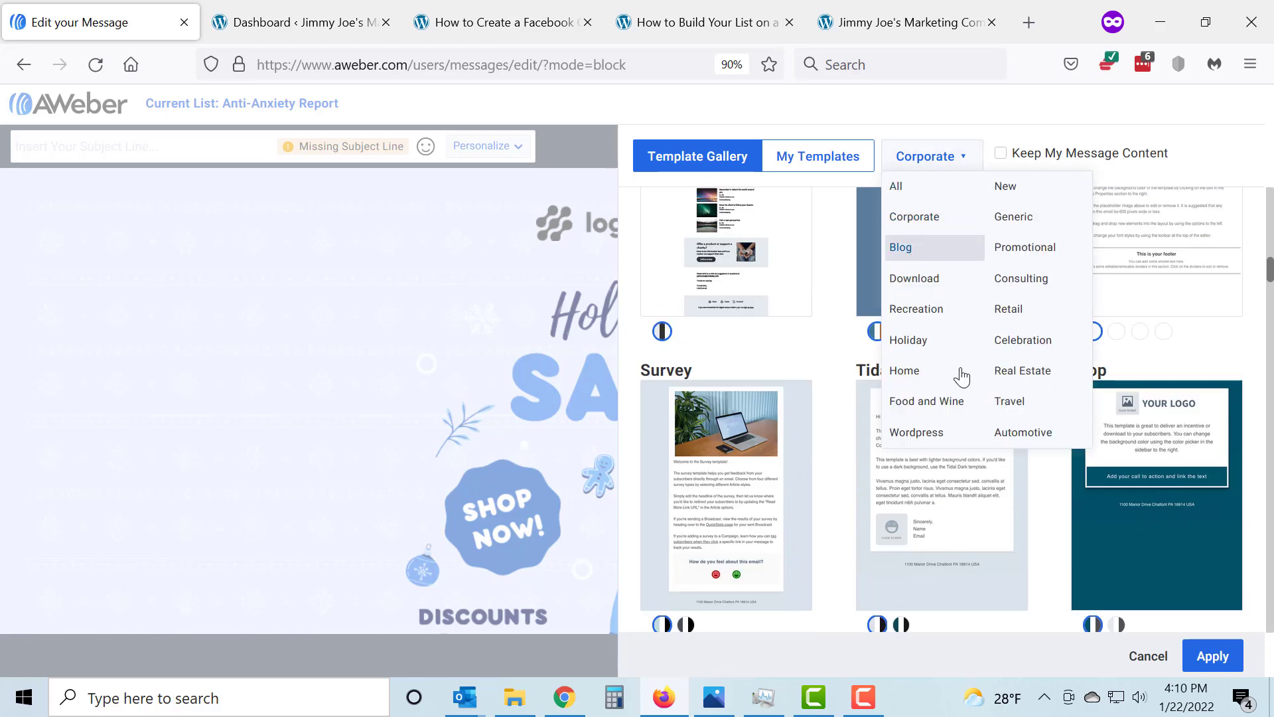
{"action": "scroll", "coordinate": [962, 372], "scroll_direction": "down", "scroll_amount": 5}
{"action": "scroll", "coordinate": [965, 372], "scroll_direction": "down", "scroll_amount": 11}
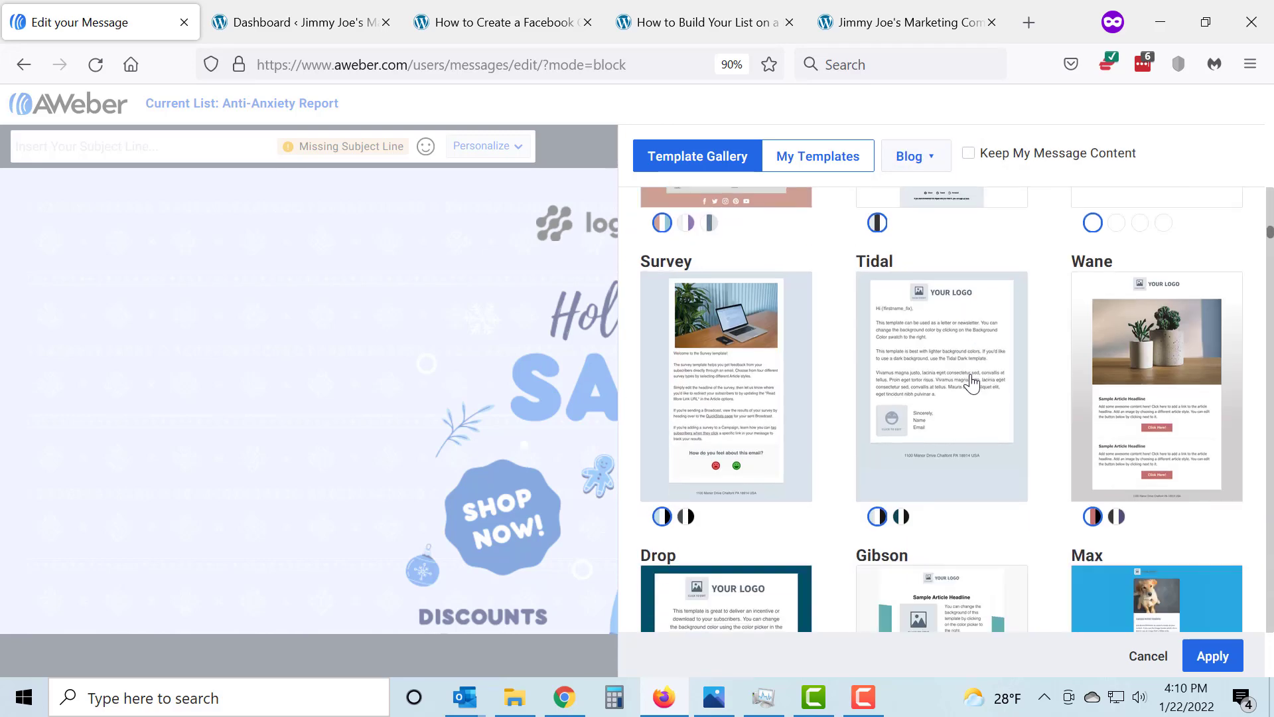
Switch the template category to Holiday and examine the seasonal designs
{"action": "left_click", "coordinate": [932, 169]}
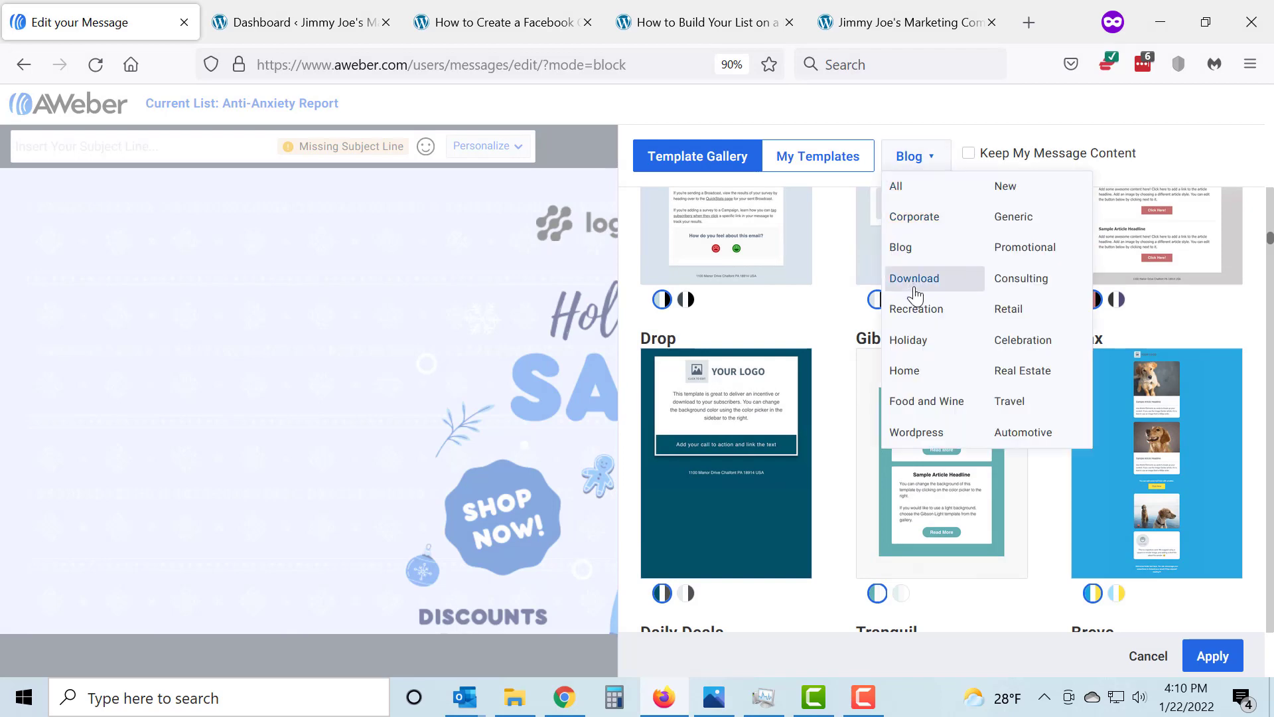
{"action": "left_click", "coordinate": [911, 341]}
{"action": "scroll", "coordinate": [915, 385], "scroll_direction": "down", "scroll_amount": 12}
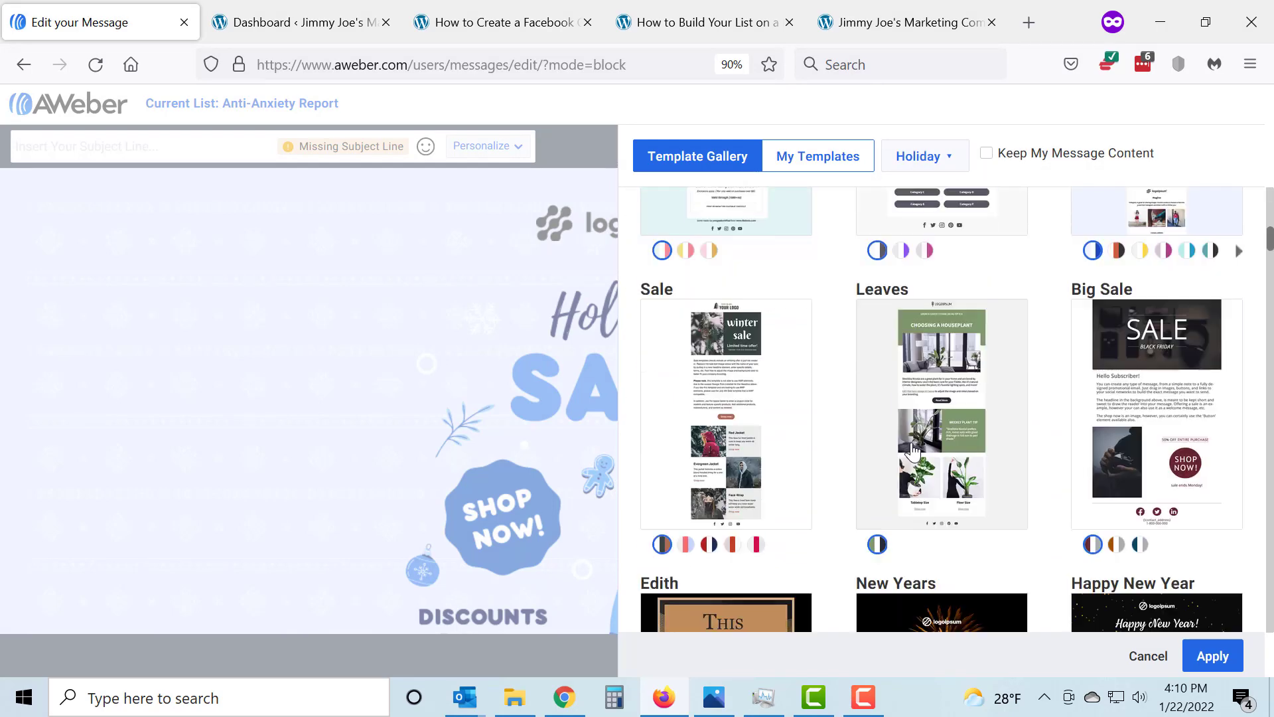
{"action": "scroll", "coordinate": [917, 451], "scroll_direction": "down", "scroll_amount": 15}
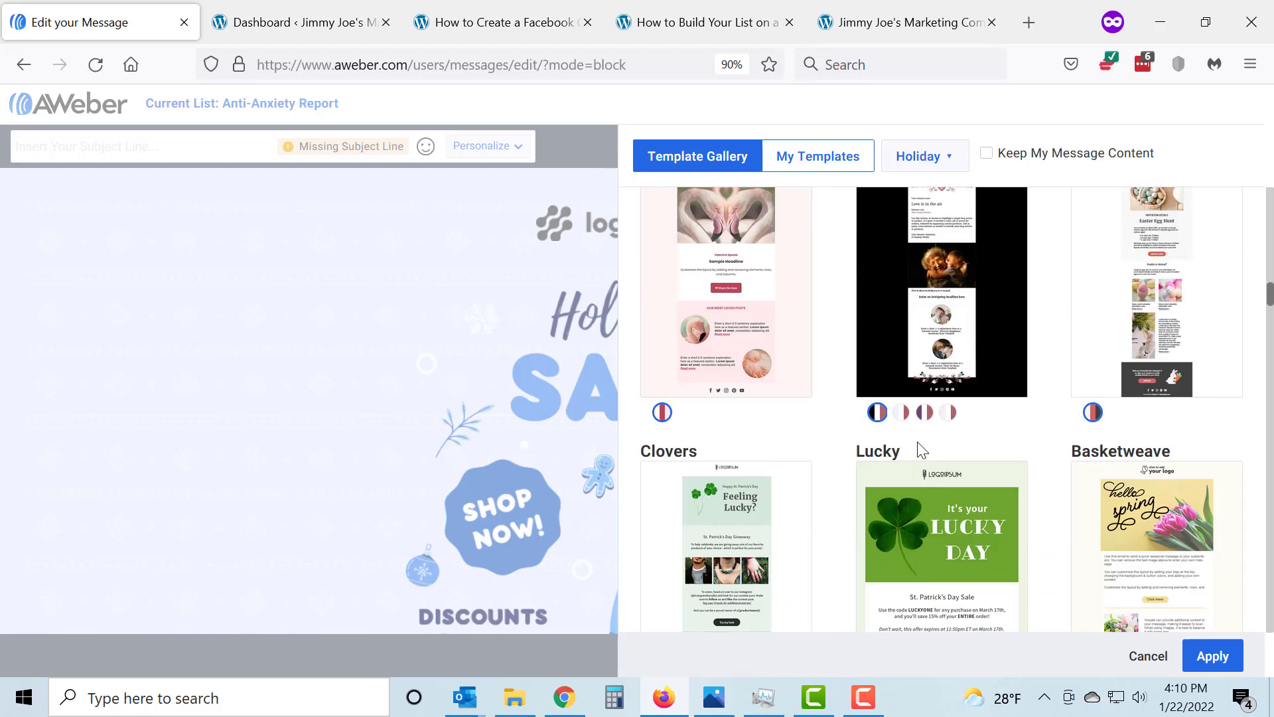
{"action": "scroll", "coordinate": [918, 444], "scroll_direction": "down", "scroll_amount": 15}
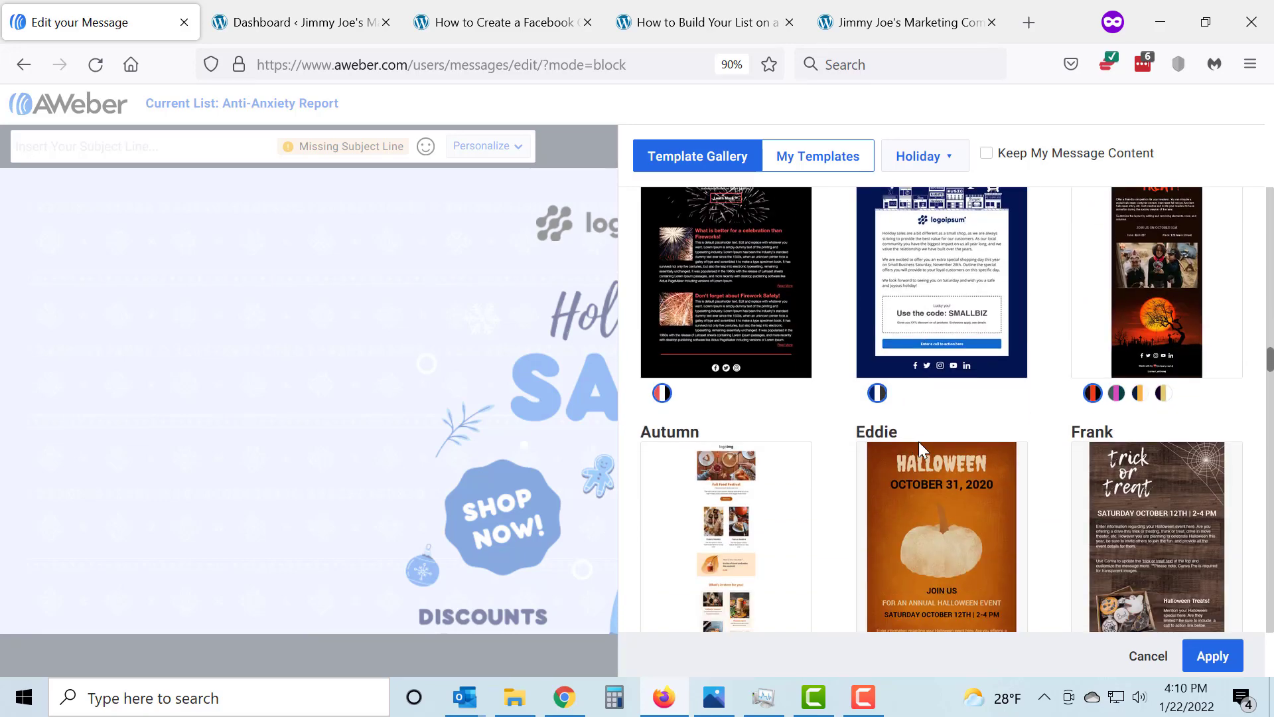
{"action": "scroll", "coordinate": [922, 443], "scroll_direction": "down", "scroll_amount": 15}
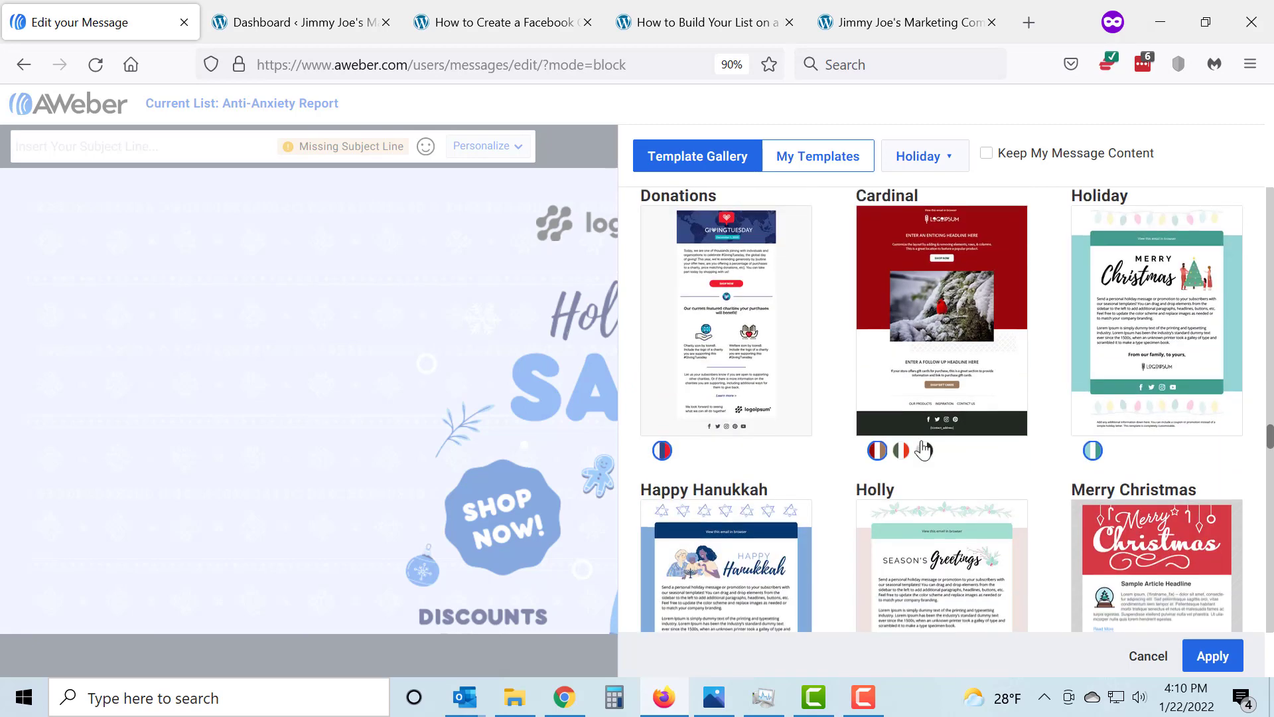
{"action": "scroll", "coordinate": [924, 449], "scroll_direction": "down", "scroll_amount": 15}
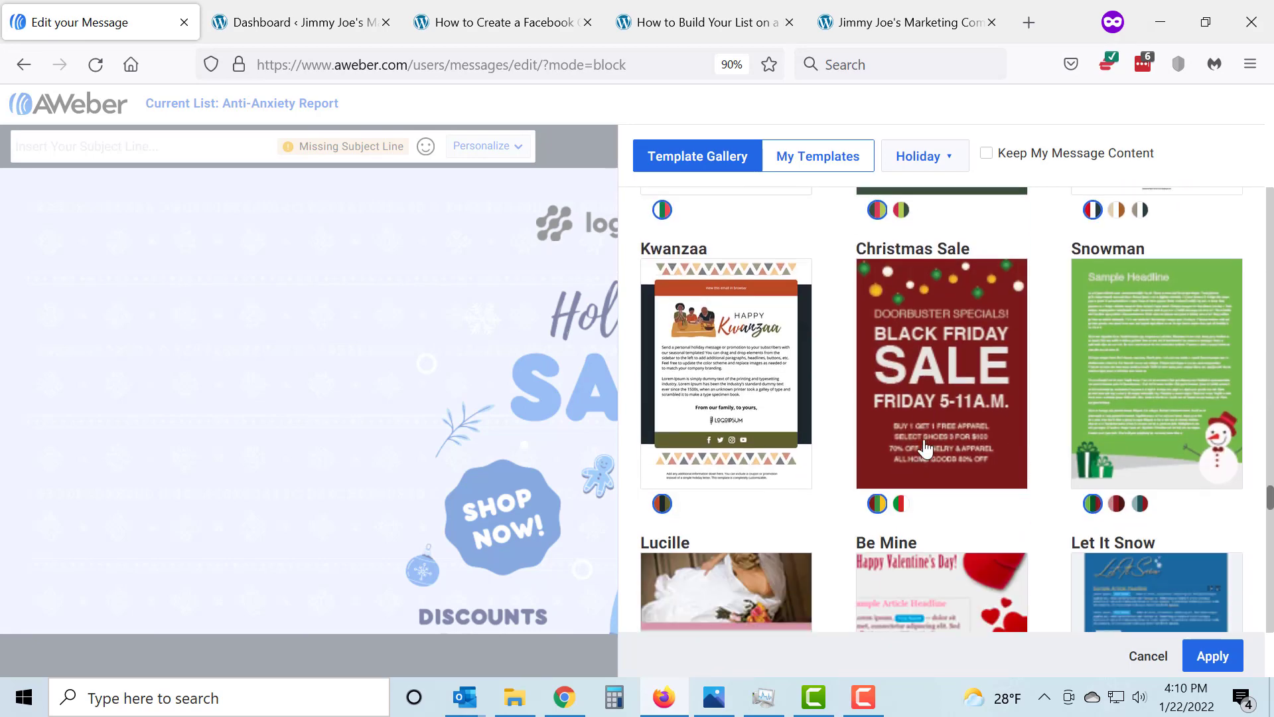
{"action": "scroll", "coordinate": [926, 450], "scroll_direction": "up", "scroll_amount": 5}
Set the template category to All and select the Simplified template
{"action": "left_click", "coordinate": [945, 157]}
{"action": "left_click", "coordinate": [918, 192]}
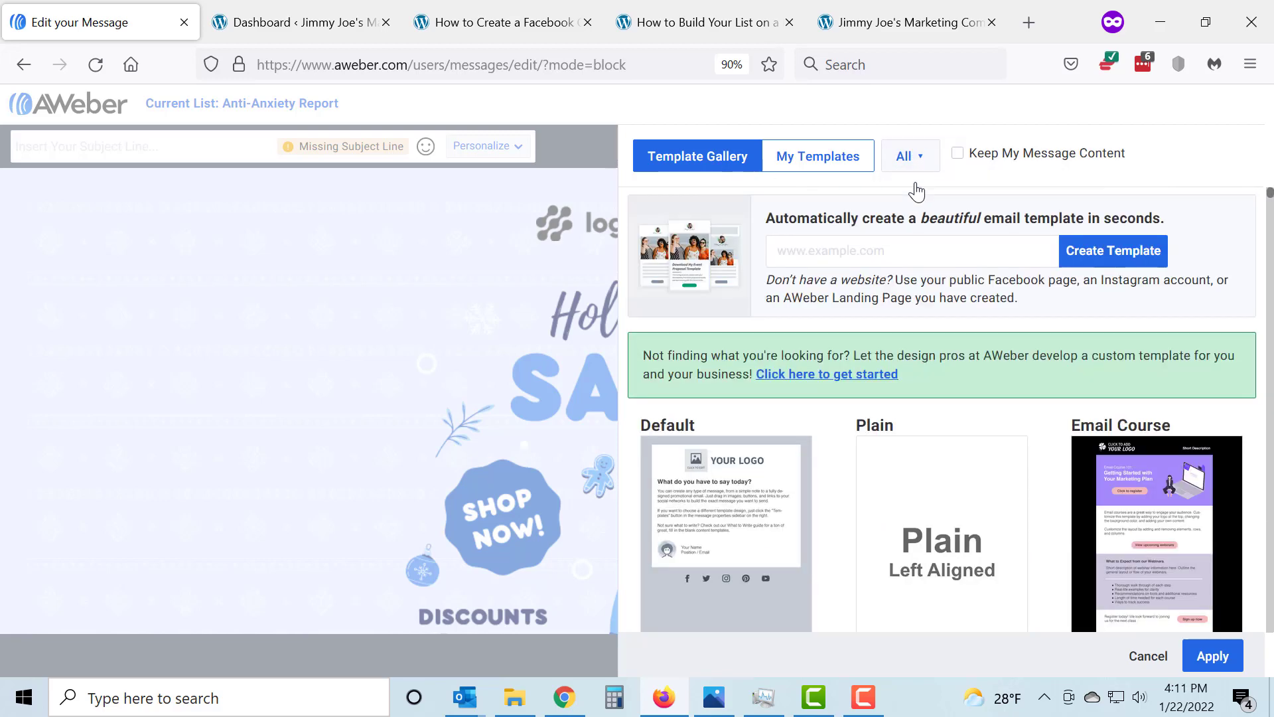
{"action": "scroll", "coordinate": [959, 359], "scroll_direction": "down", "scroll_amount": 7}
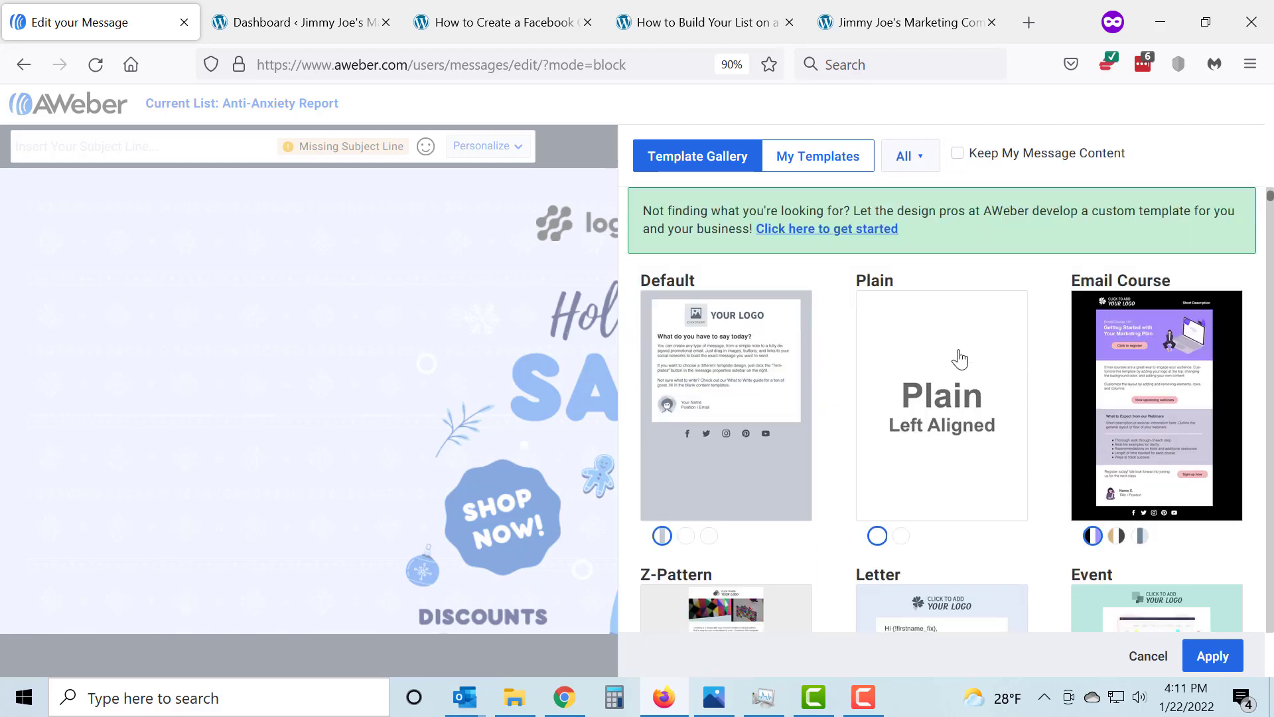
{"action": "scroll", "coordinate": [956, 357], "scroll_direction": "down", "scroll_amount": 10}
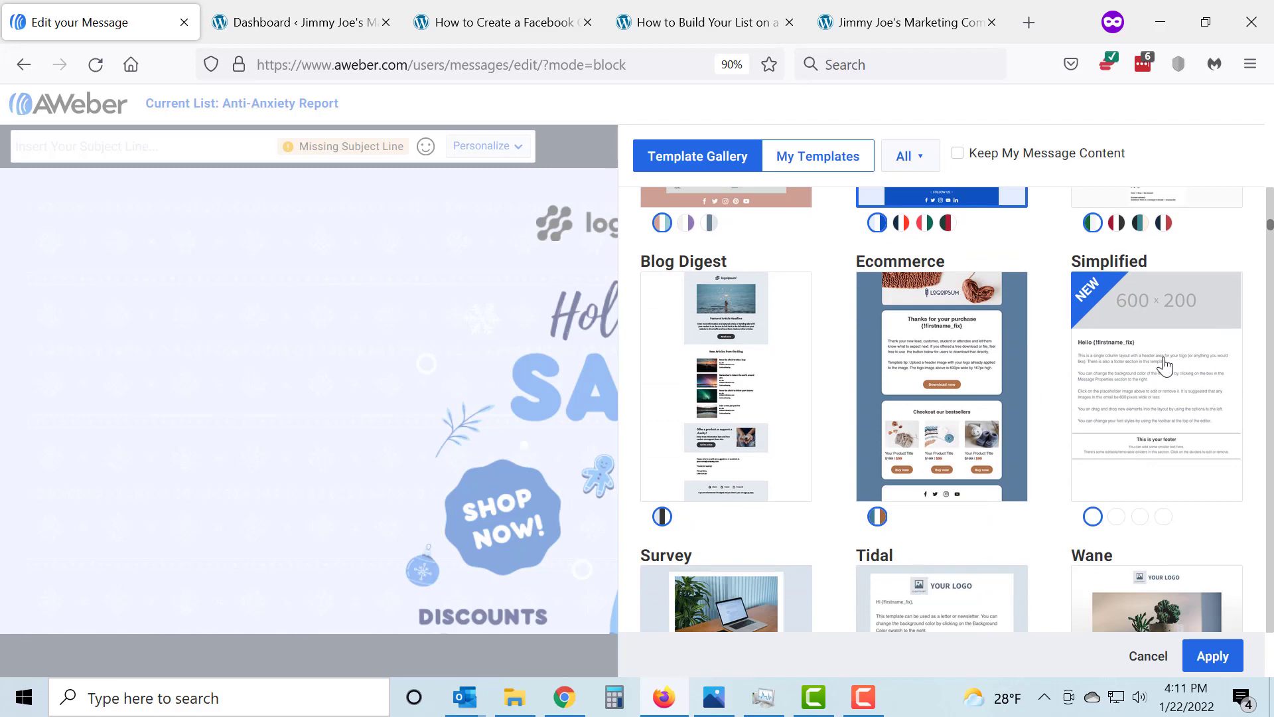
{"action": "left_click", "coordinate": [1164, 365]}
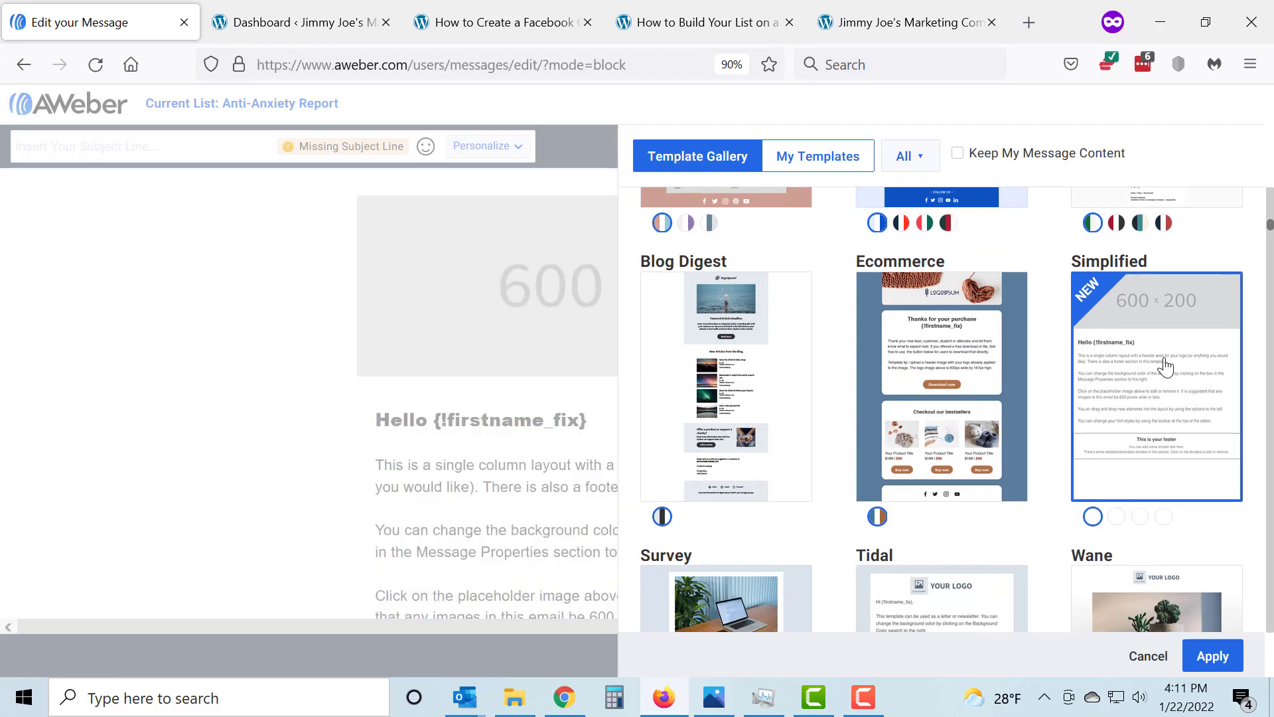
Preview the Simplified template's other layout variants, and apply its first variant, the single-column layout with a header image
{"action": "left_click", "coordinate": [1117, 517]}
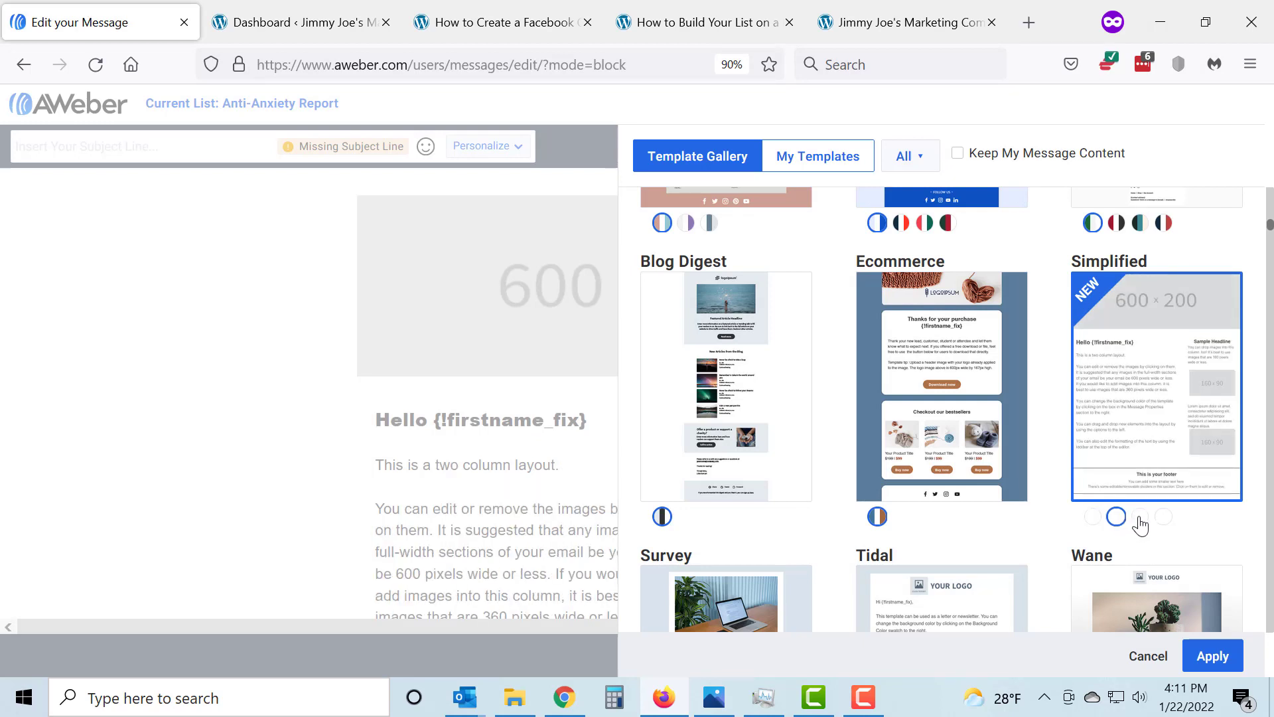
{"action": "left_click", "coordinate": [1140, 521]}
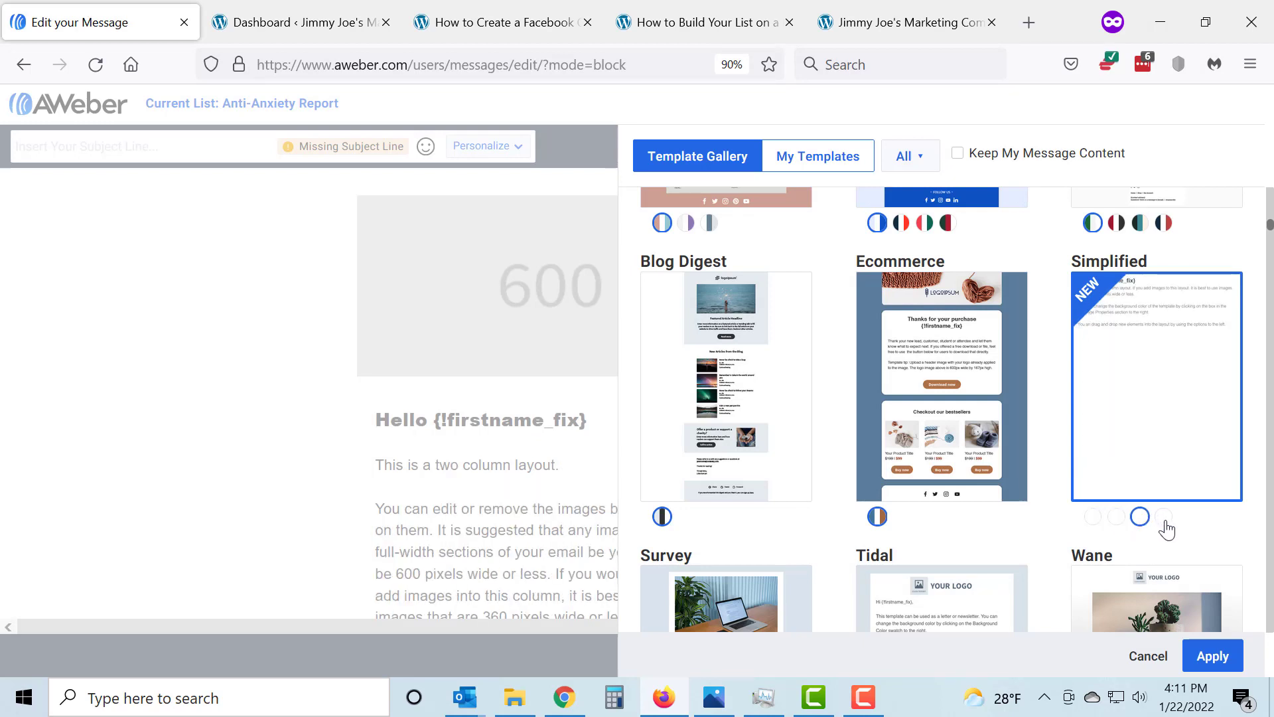
{"action": "left_click", "coordinate": [1165, 524]}
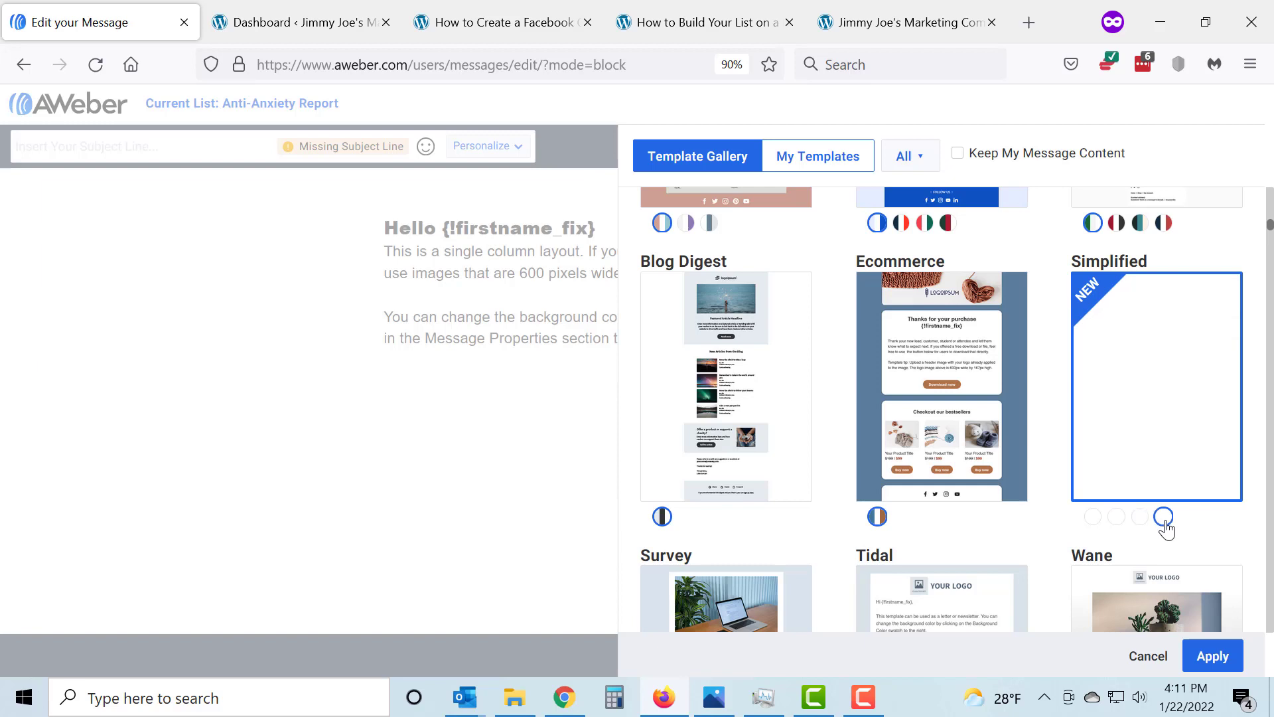
{"action": "left_click", "coordinate": [1094, 518]}
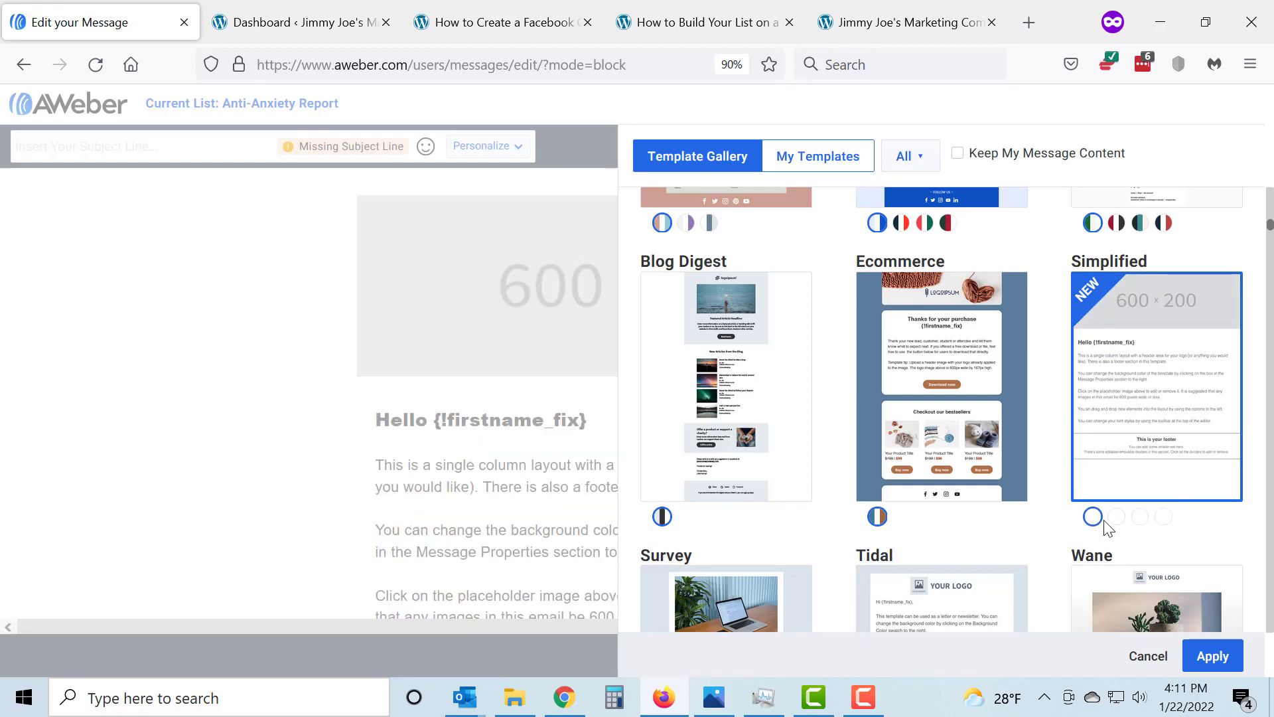
{"action": "left_click", "coordinate": [1206, 657]}
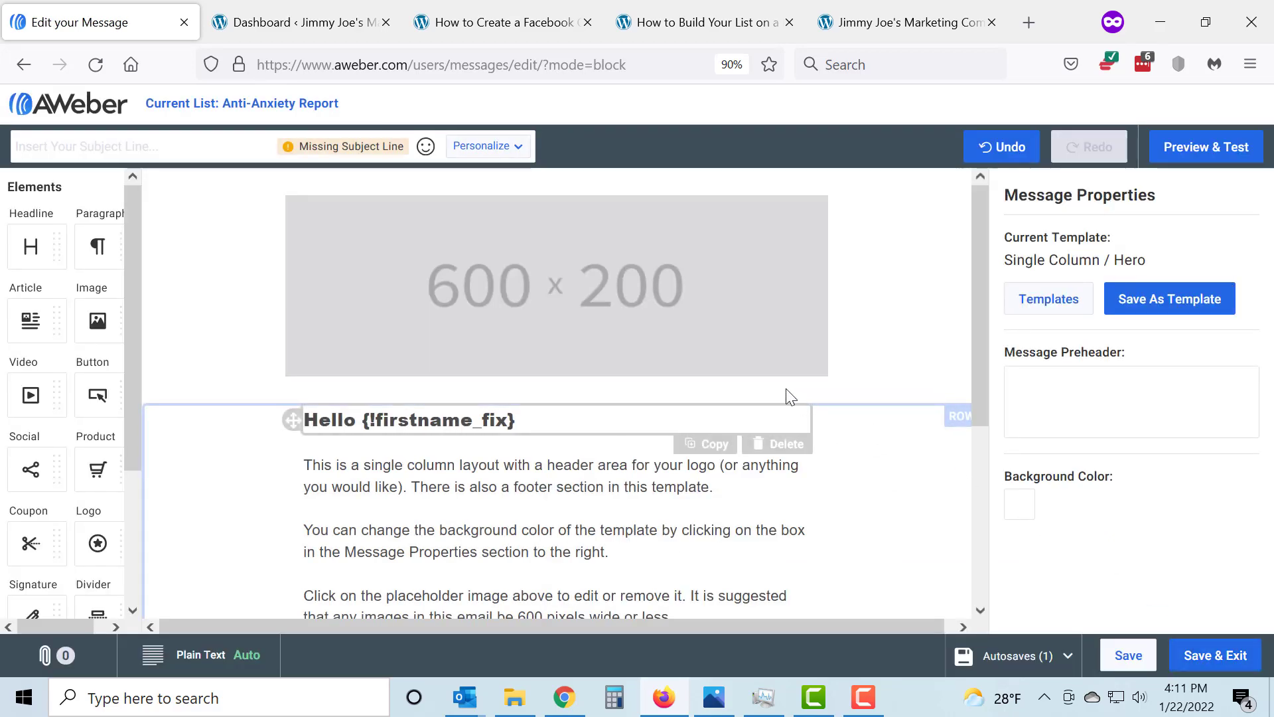
Replace the 600 x 200 header placeholder with the Jimmy Joe's Marketing Company banner from the account's own images
{"action": "scroll", "coordinate": [545, 309], "scroll_direction": "down", "scroll_amount": 5}
{"action": "scroll", "coordinate": [526, 364], "scroll_direction": "up", "scroll_amount": 5}
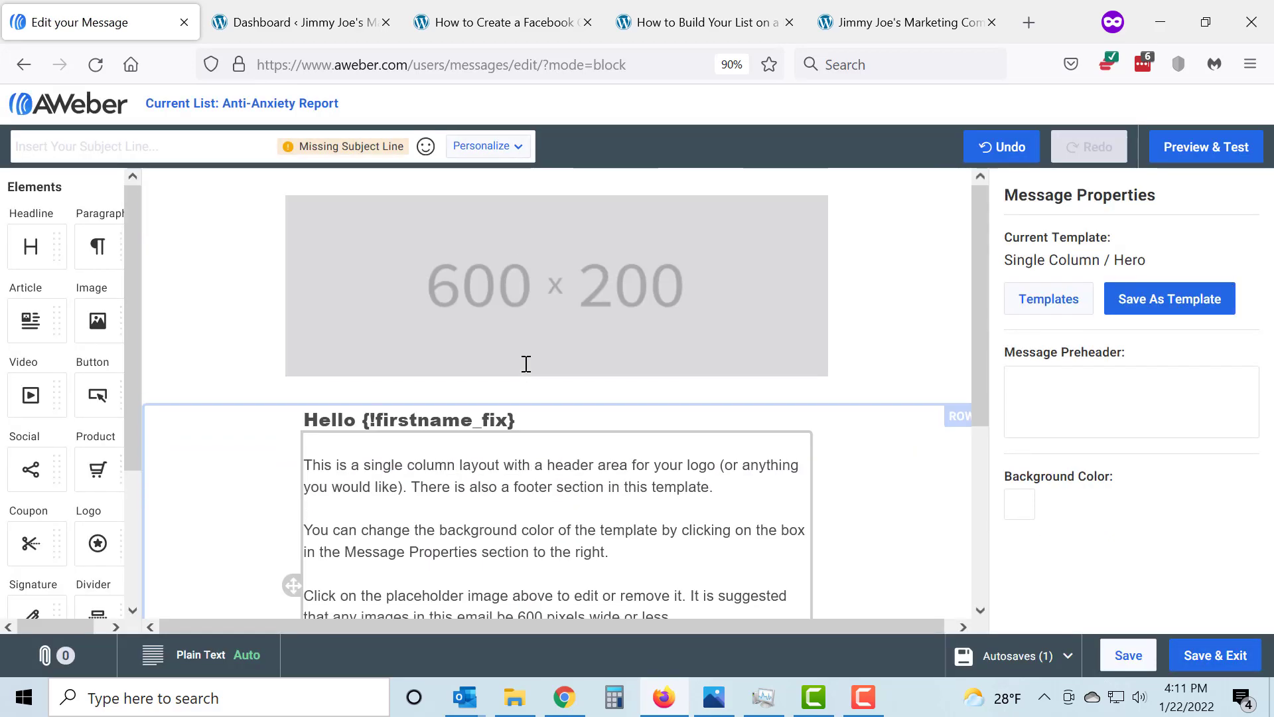
{"action": "left_click", "coordinate": [540, 308]}
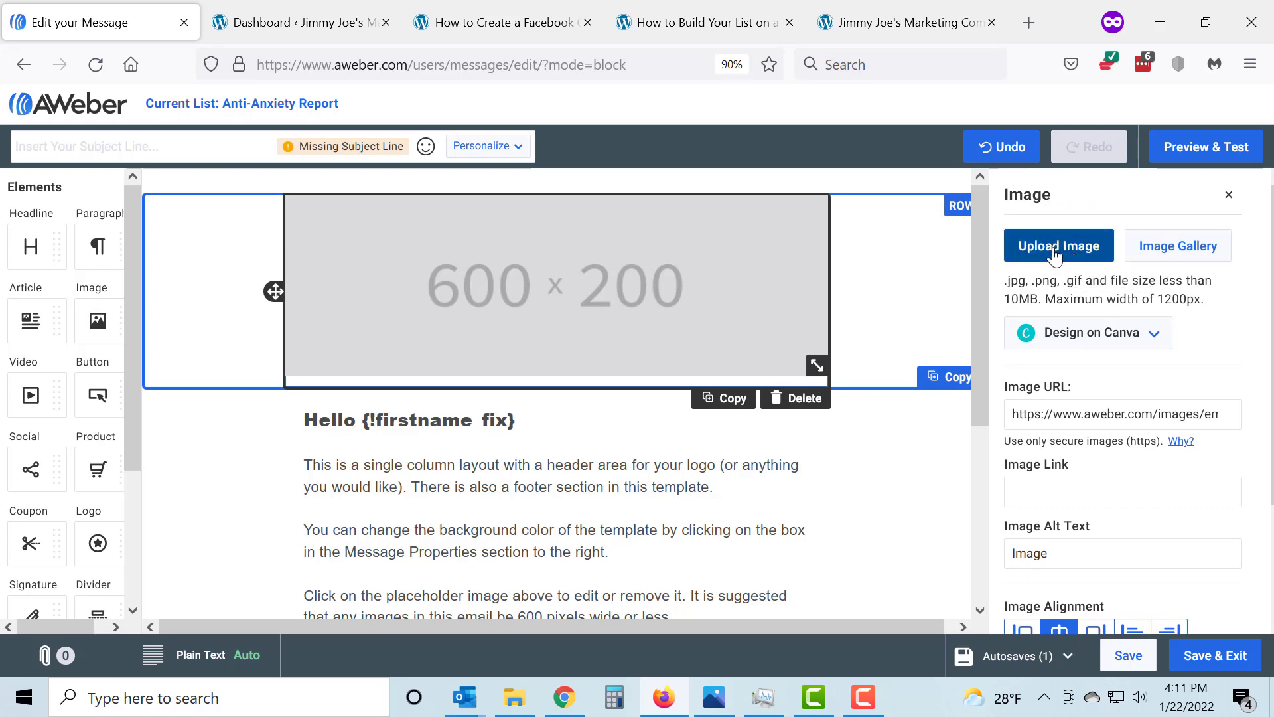
{"action": "left_click", "coordinate": [1172, 254]}
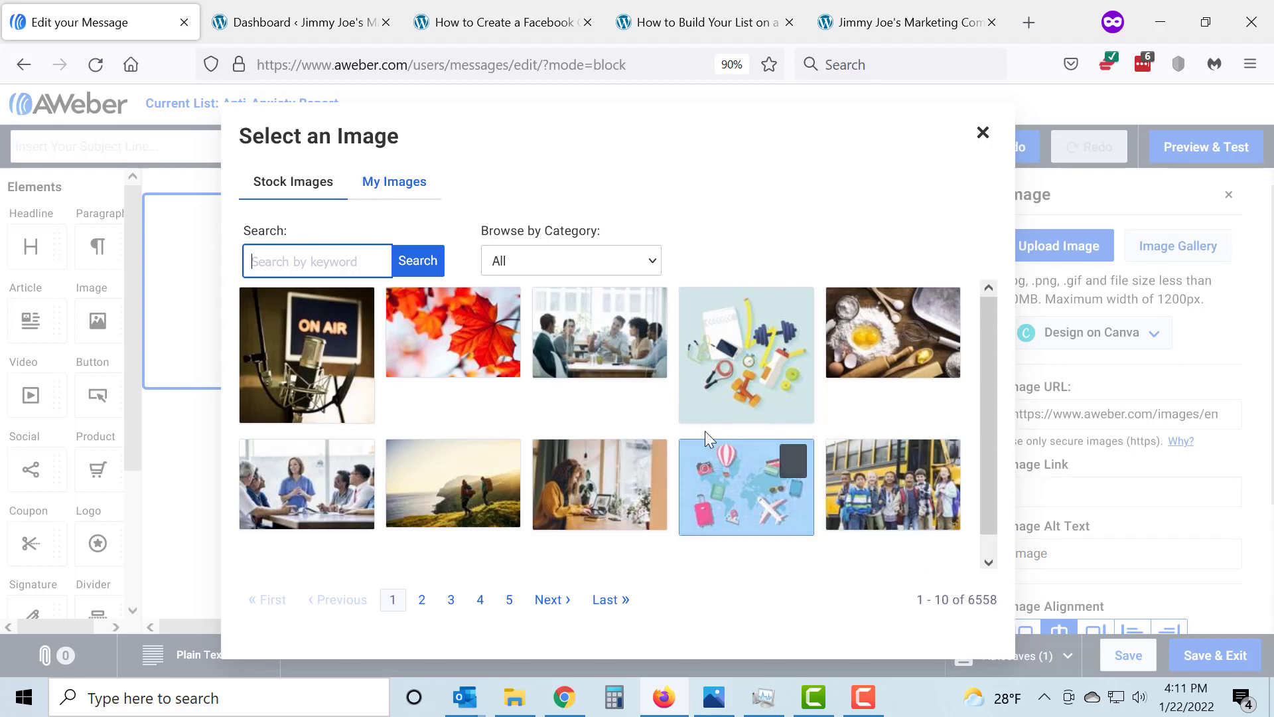
{"action": "left_click", "coordinate": [394, 194]}
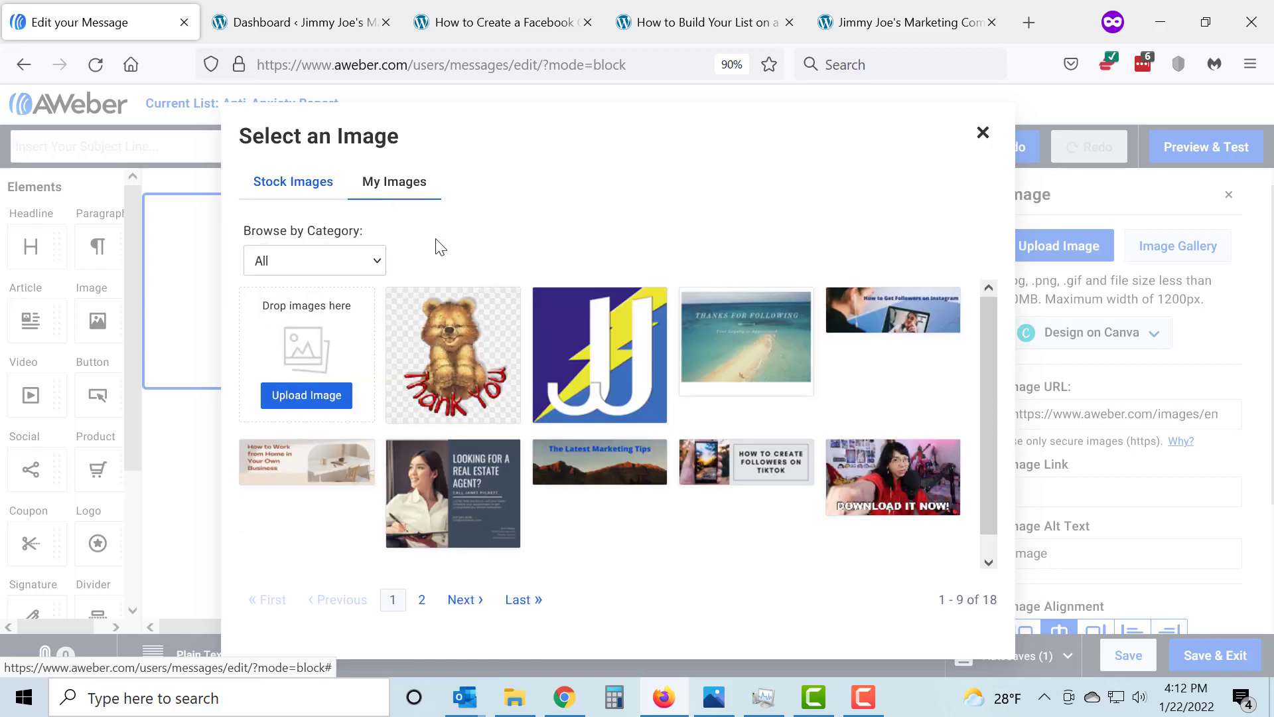
{"action": "left_click", "coordinate": [460, 604]}
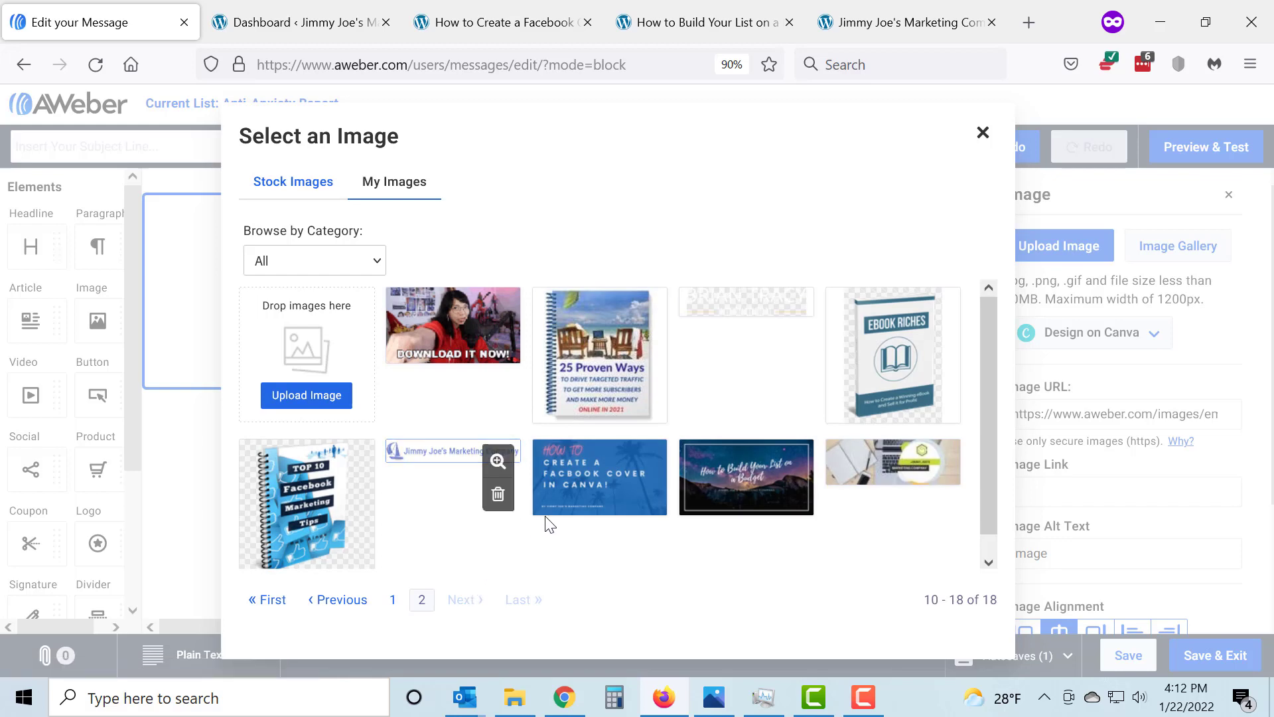
{"action": "left_click", "coordinate": [897, 471]}
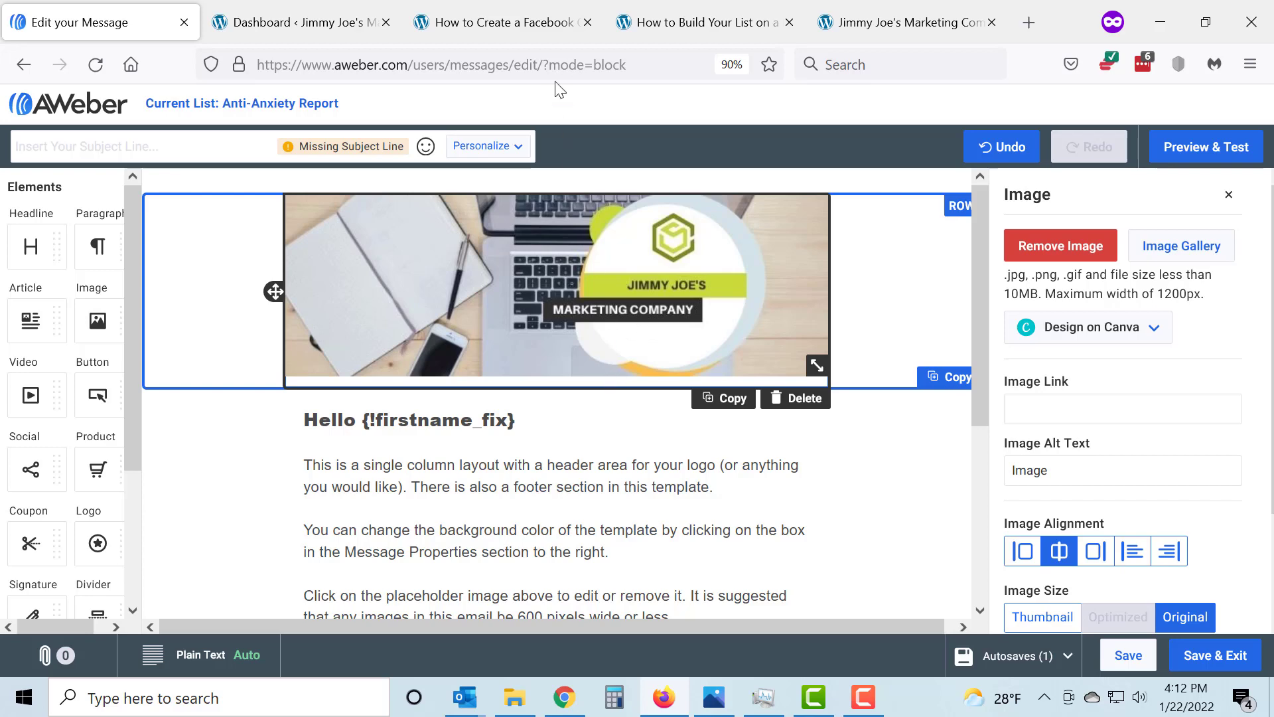
Switch to the open "How to Create a Facebook Cover in Canva" blog post and copy its web address
{"action": "left_click", "coordinate": [523, 12]}
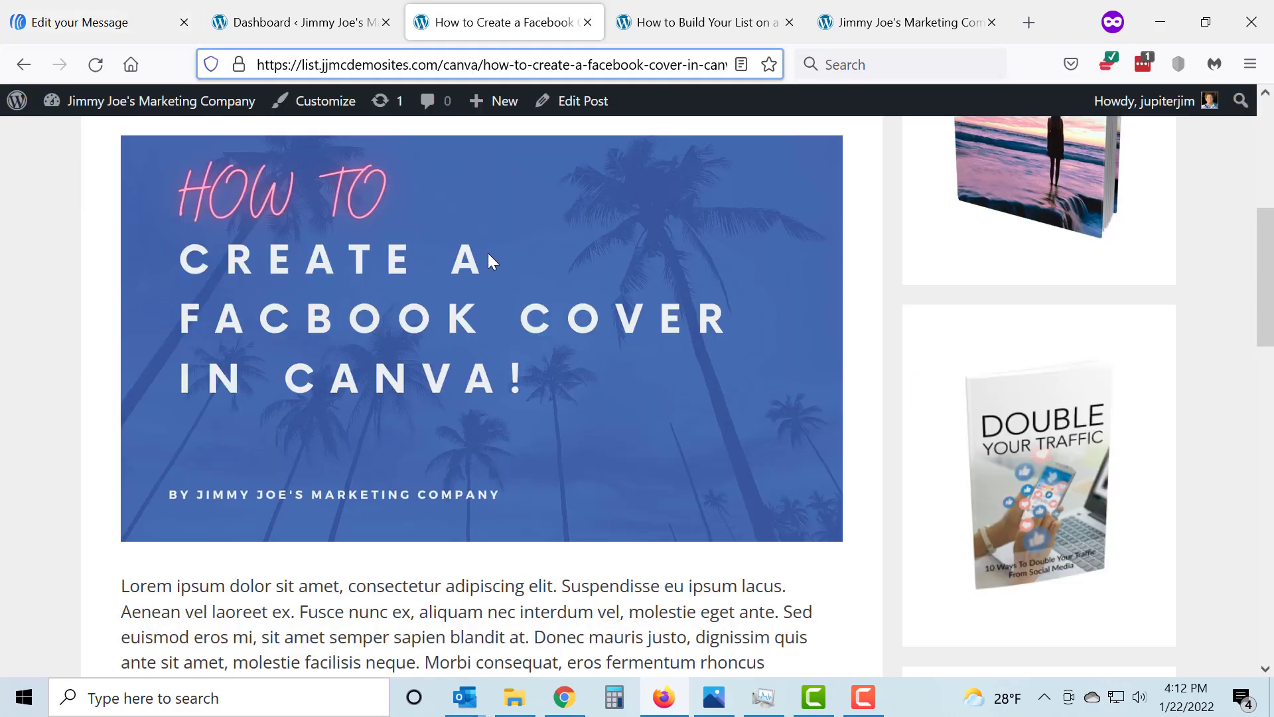
{"action": "scroll", "coordinate": [491, 256], "scroll_direction": "up", "scroll_amount": 5}
{"action": "scroll", "coordinate": [465, 292], "scroll_direction": "down", "scroll_amount": 2}
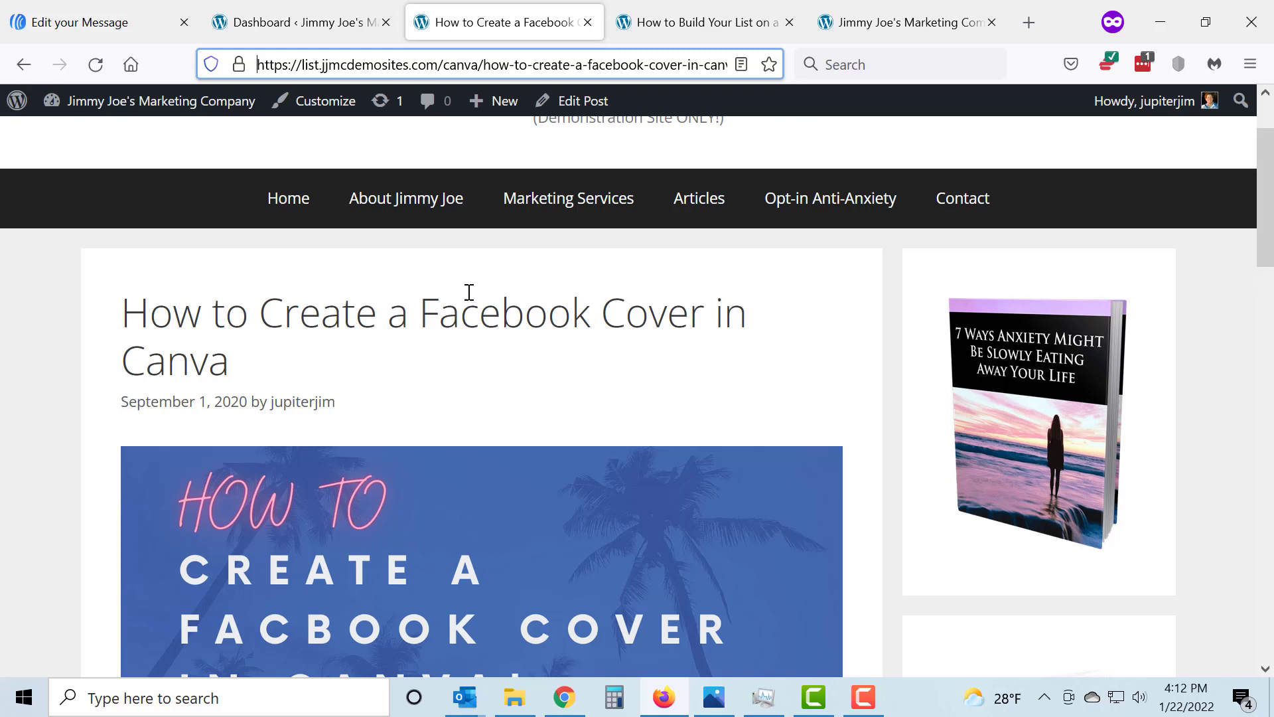
{"action": "left_click", "coordinate": [452, 66]}
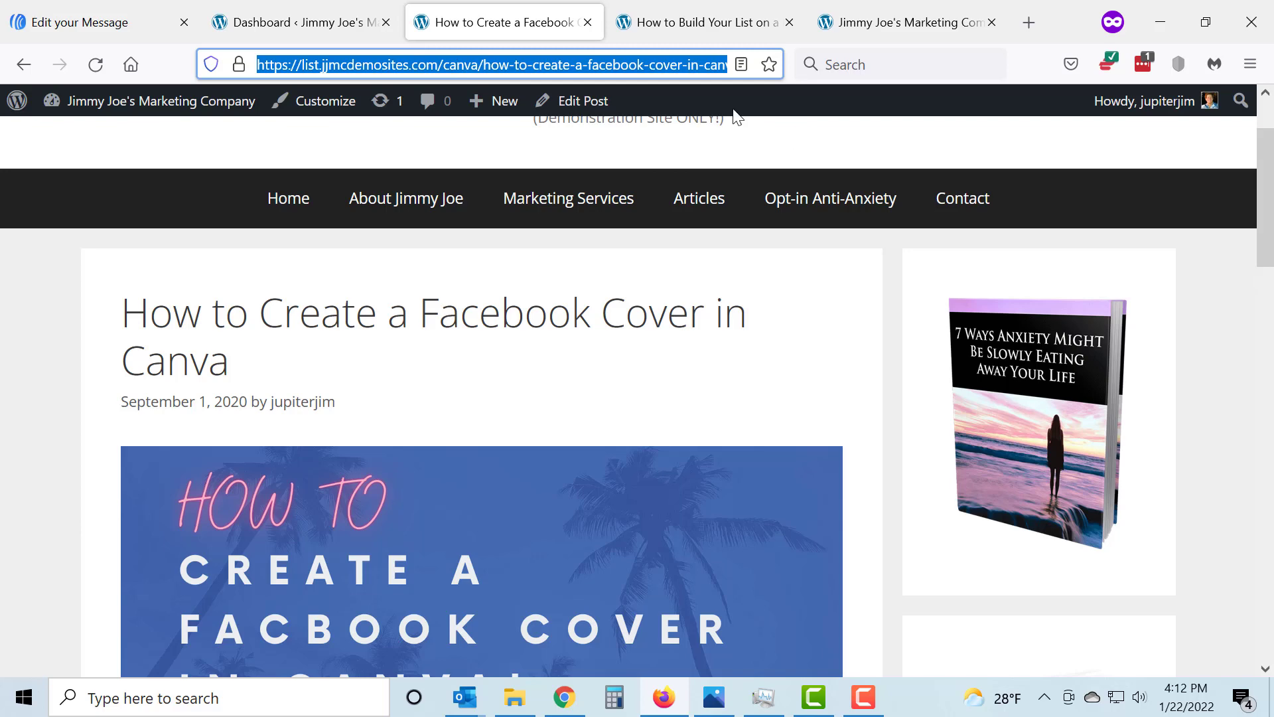
{"action": "scroll", "coordinate": [489, 333], "scroll_direction": "down", "scroll_amount": 4}
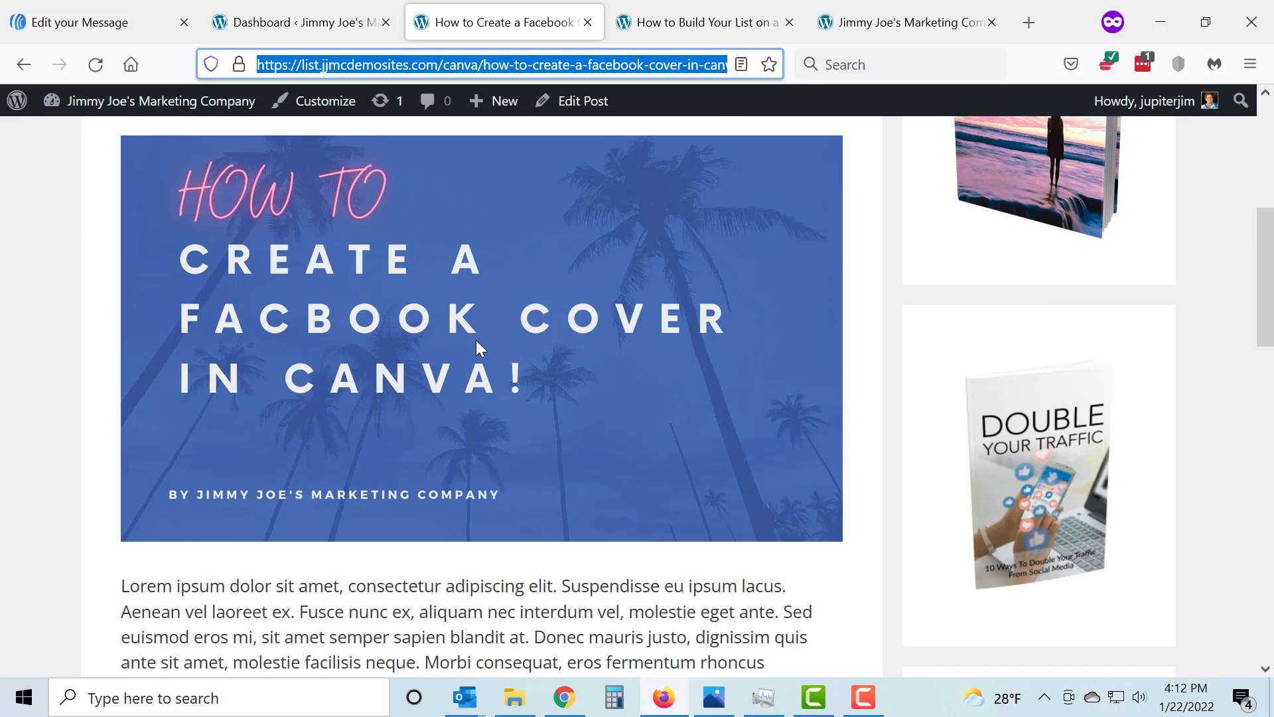
{"action": "scroll", "coordinate": [476, 340], "scroll_direction": "up", "scroll_amount": 3}
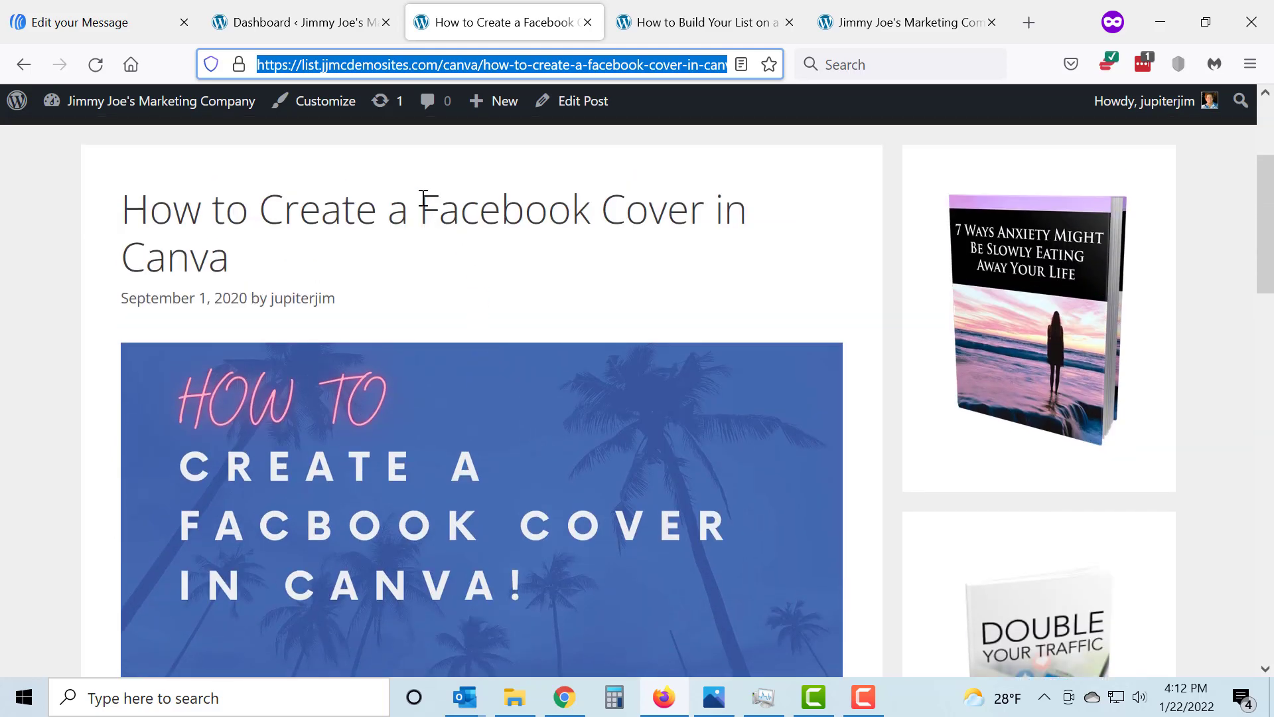
Return to the AWeber message, insert an image block above the greeting headline and open the image gallery for it
{"action": "left_click", "coordinate": [134, 25]}
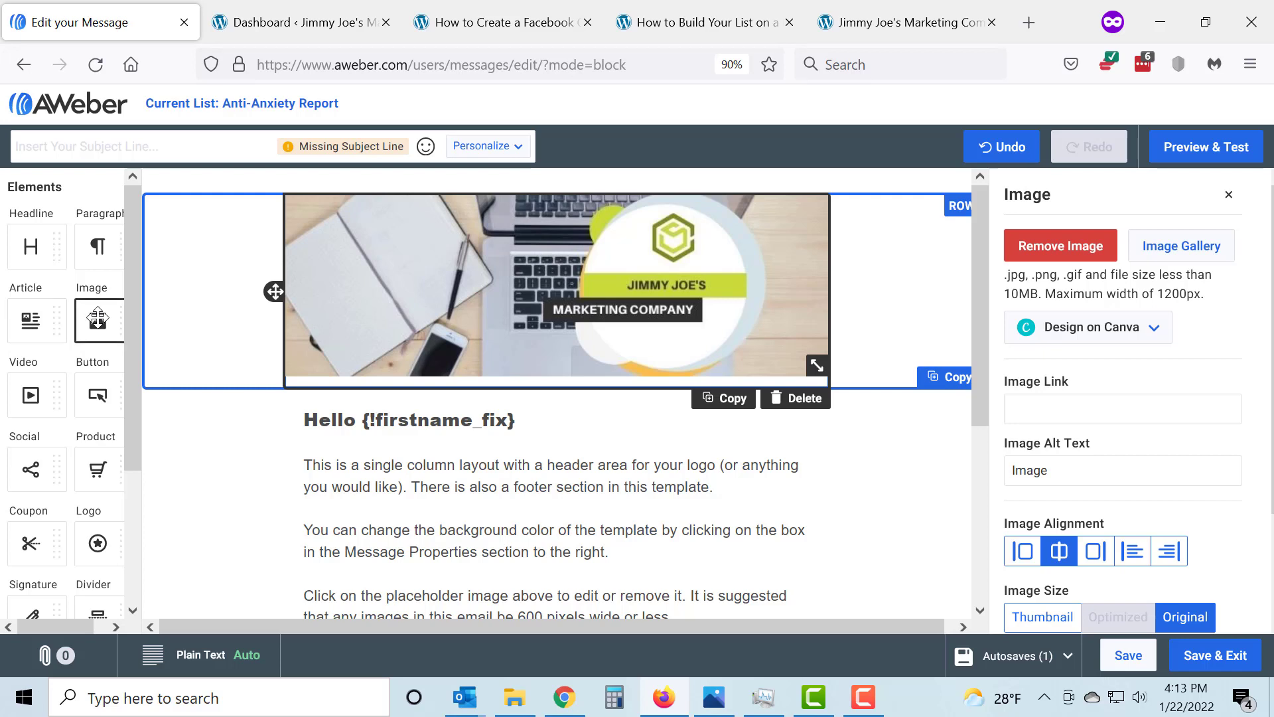
{"action": "left_click_drag", "start_coordinate": [98, 318], "coordinate": [590, 418]}
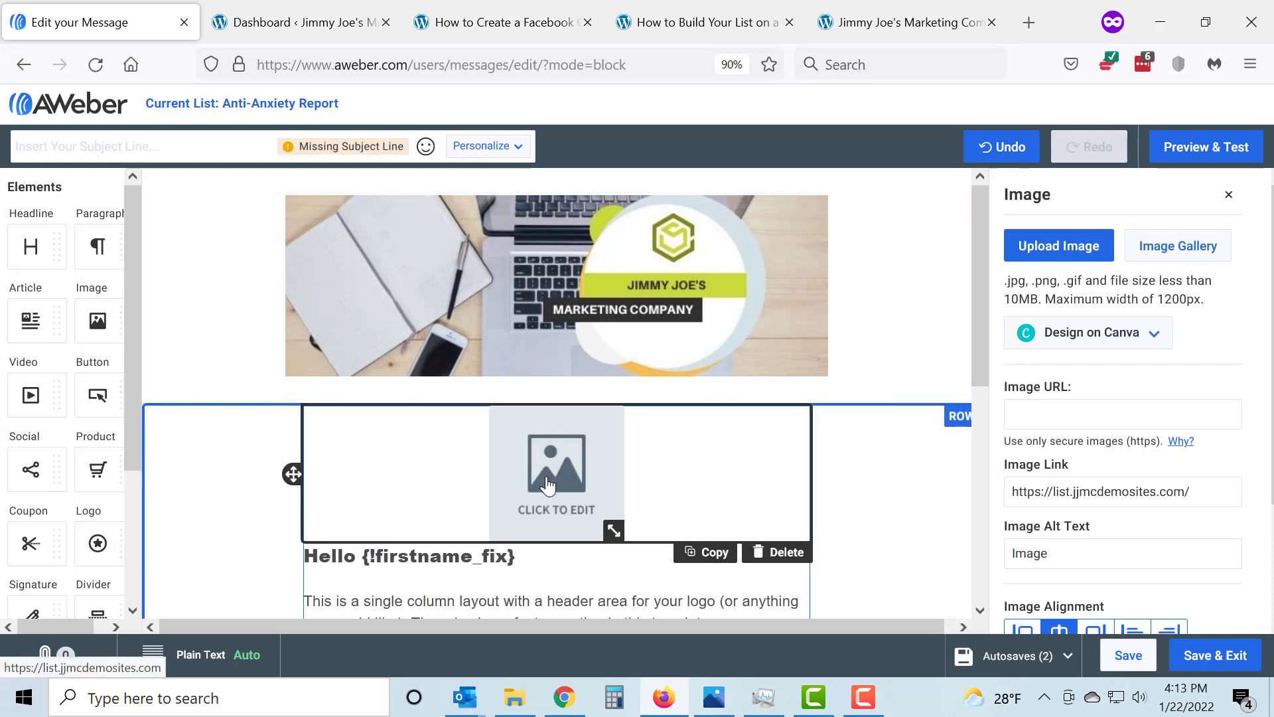
{"action": "left_click", "coordinate": [1168, 248]}
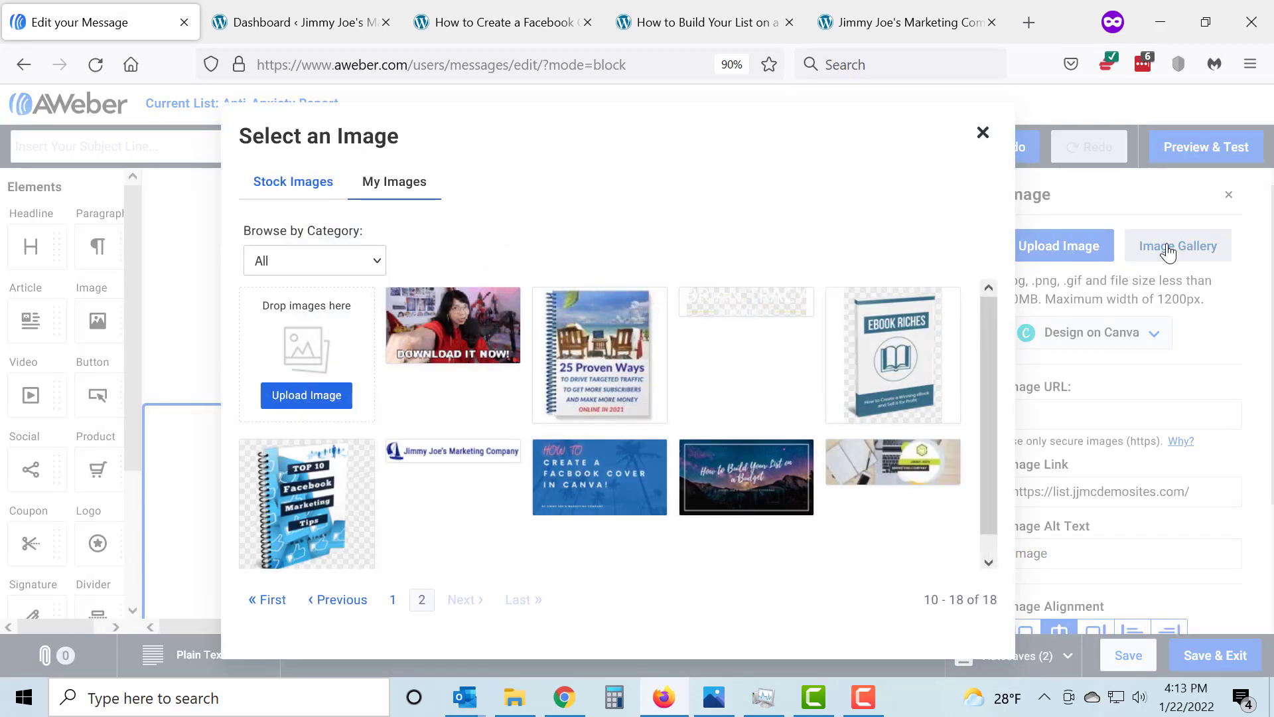
Browse the stock images, including the second page and the Health & Fitness category
{"action": "left_click", "coordinate": [285, 190]}
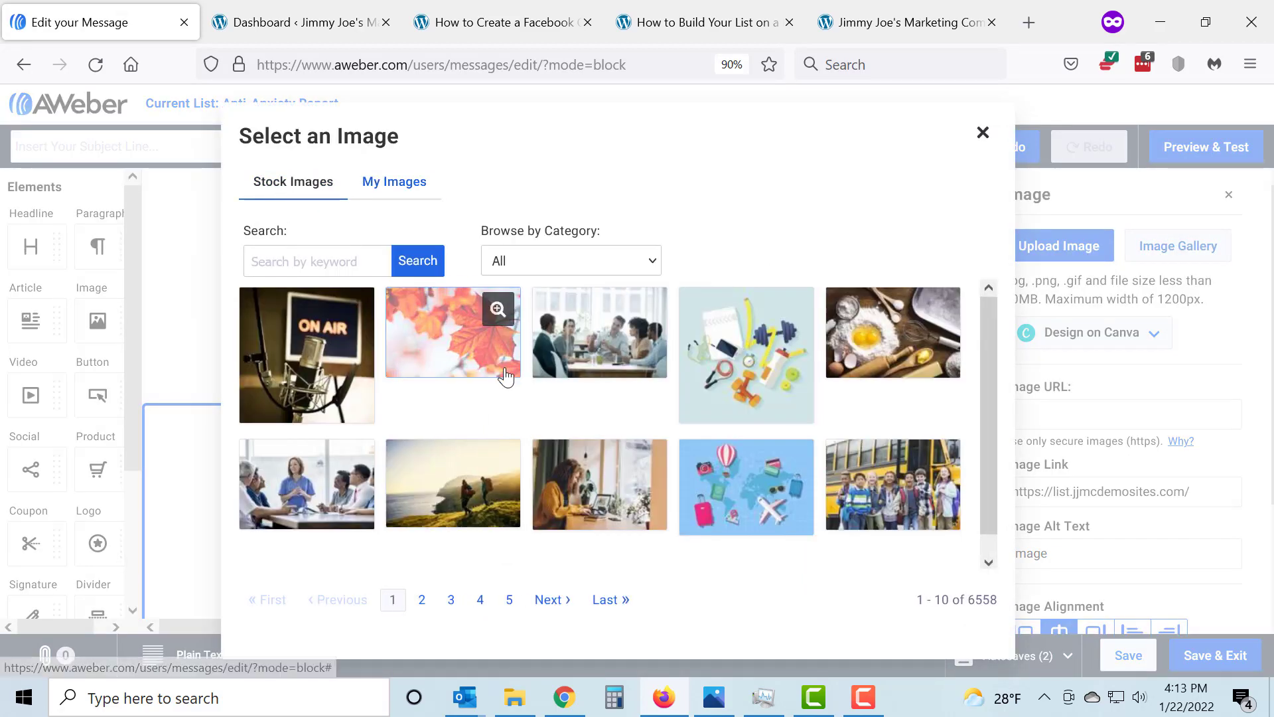
{"action": "scroll", "coordinate": [506, 376], "scroll_direction": "down", "scroll_amount": 1}
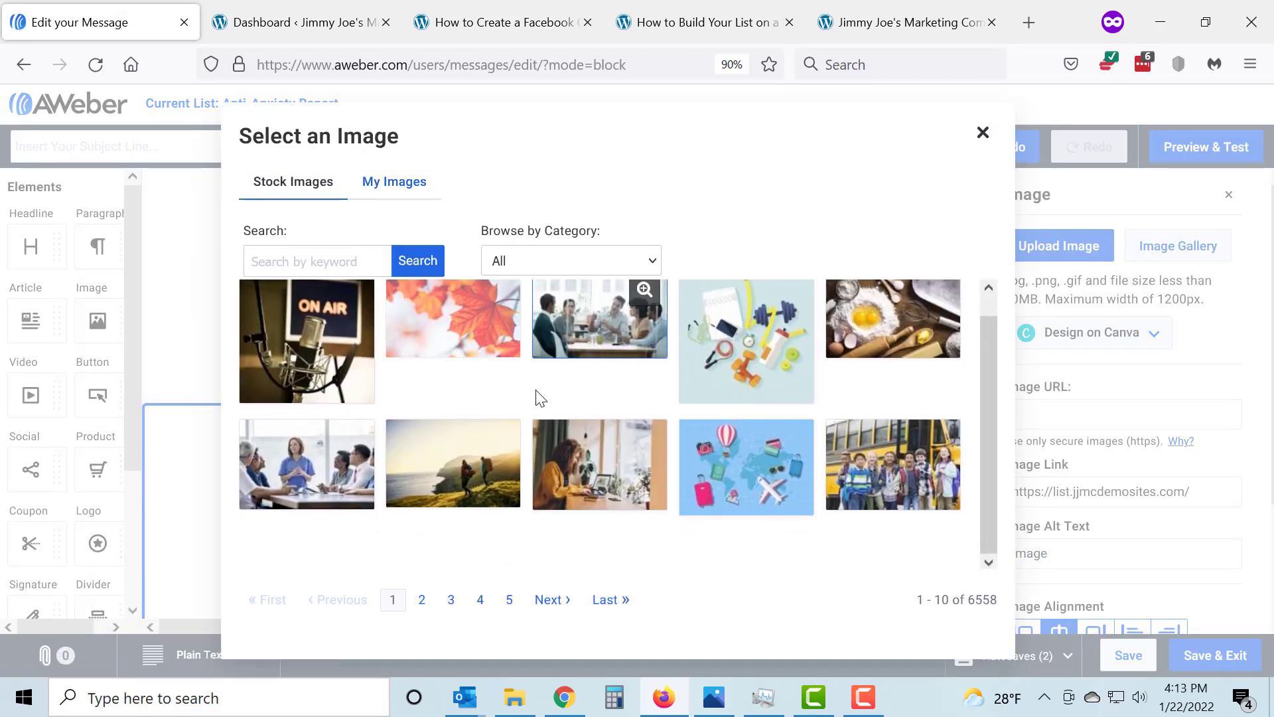
{"action": "left_click", "coordinate": [561, 600]}
{"action": "left_click", "coordinate": [650, 261]}
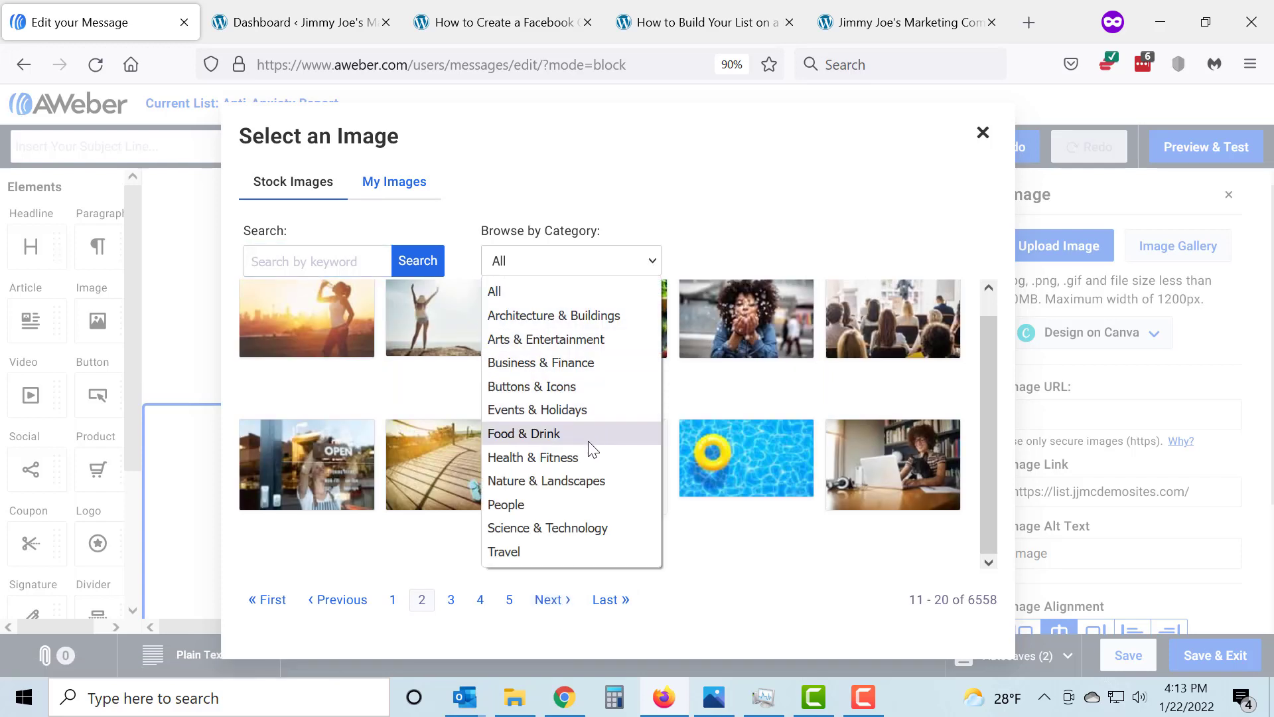
{"action": "left_click", "coordinate": [582, 458]}
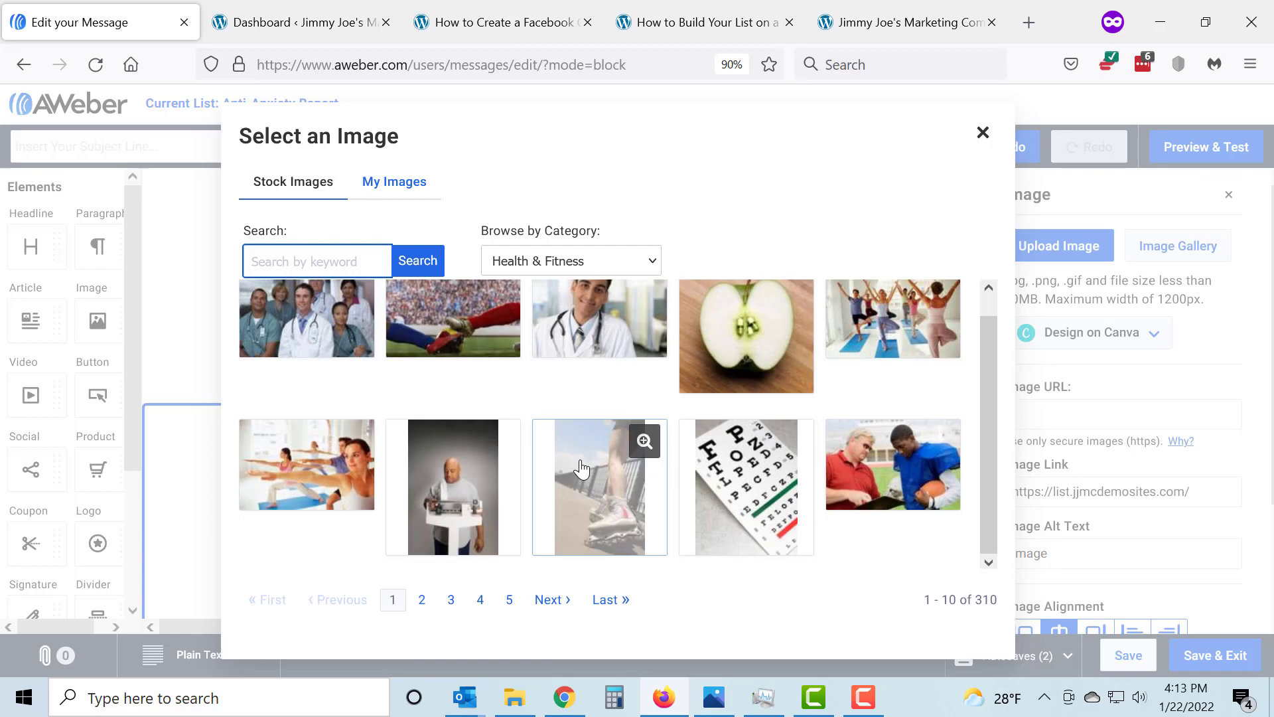
Fill the new image block with the Facebook cover in Canva picture from the account's own images
{"action": "left_click", "coordinate": [400, 187]}
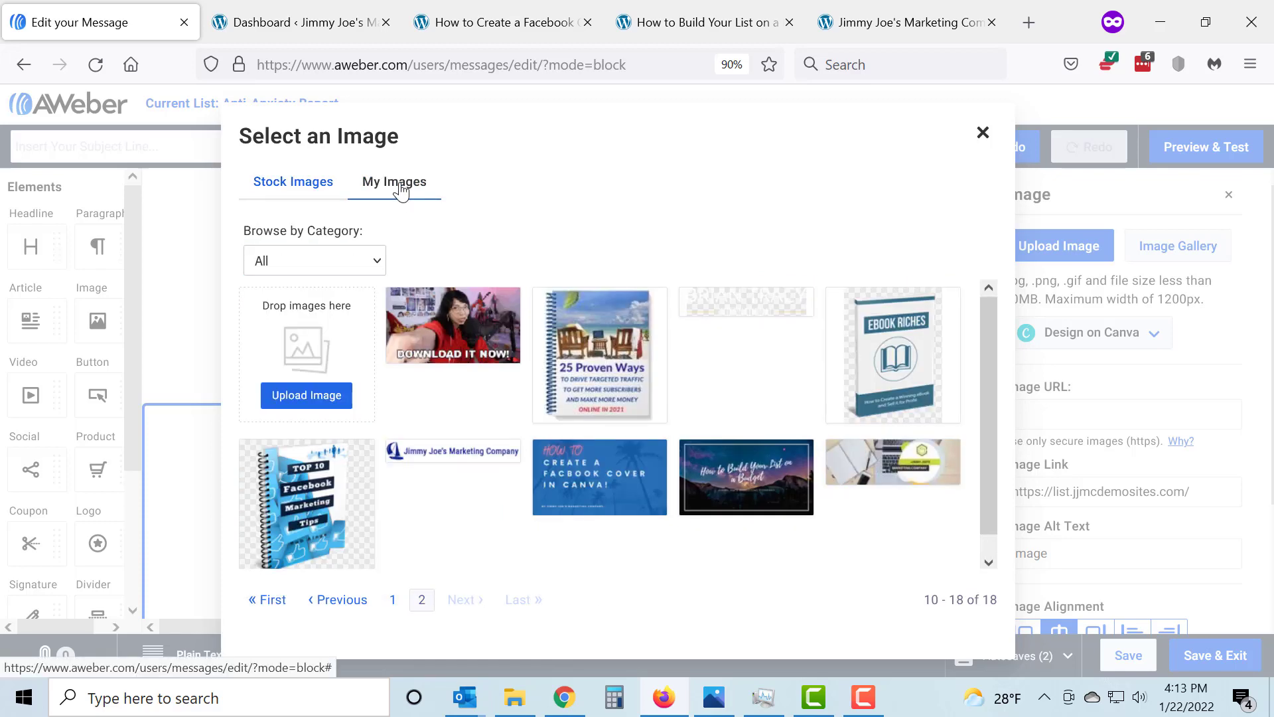
{"action": "left_click", "coordinate": [593, 479]}
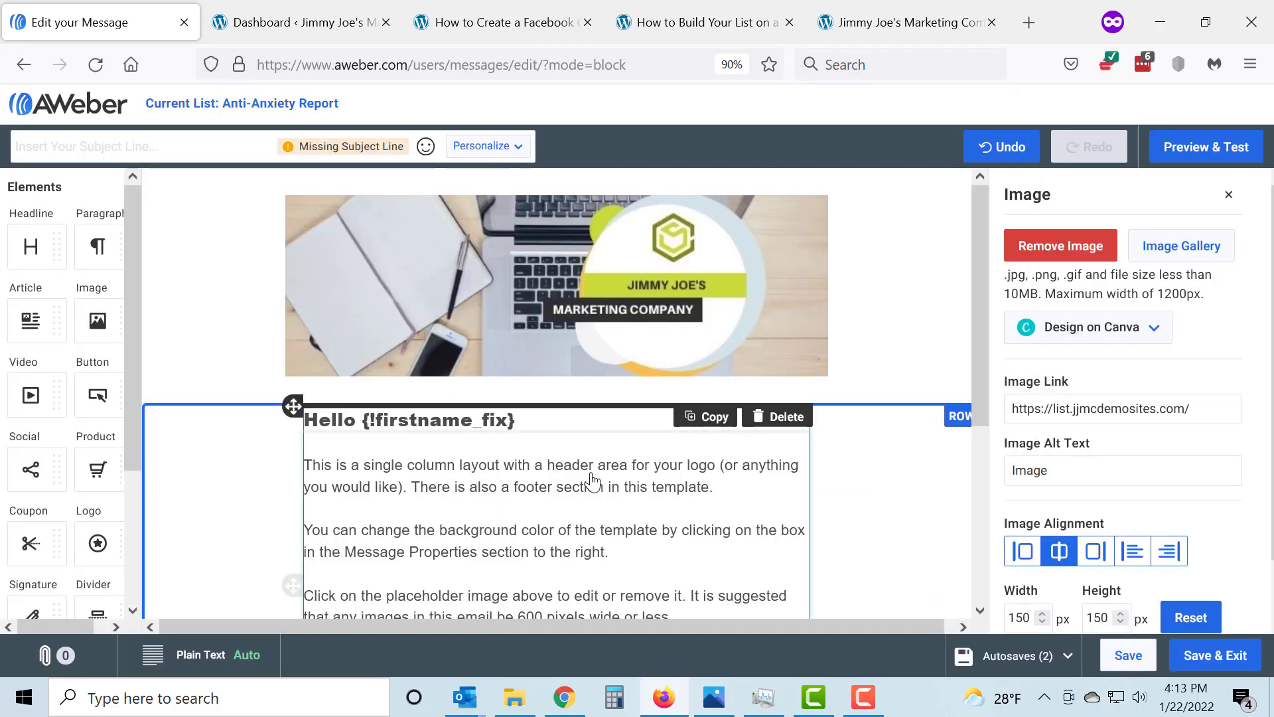
{"action": "scroll", "coordinate": [821, 479], "scroll_direction": "down", "scroll_amount": 3}
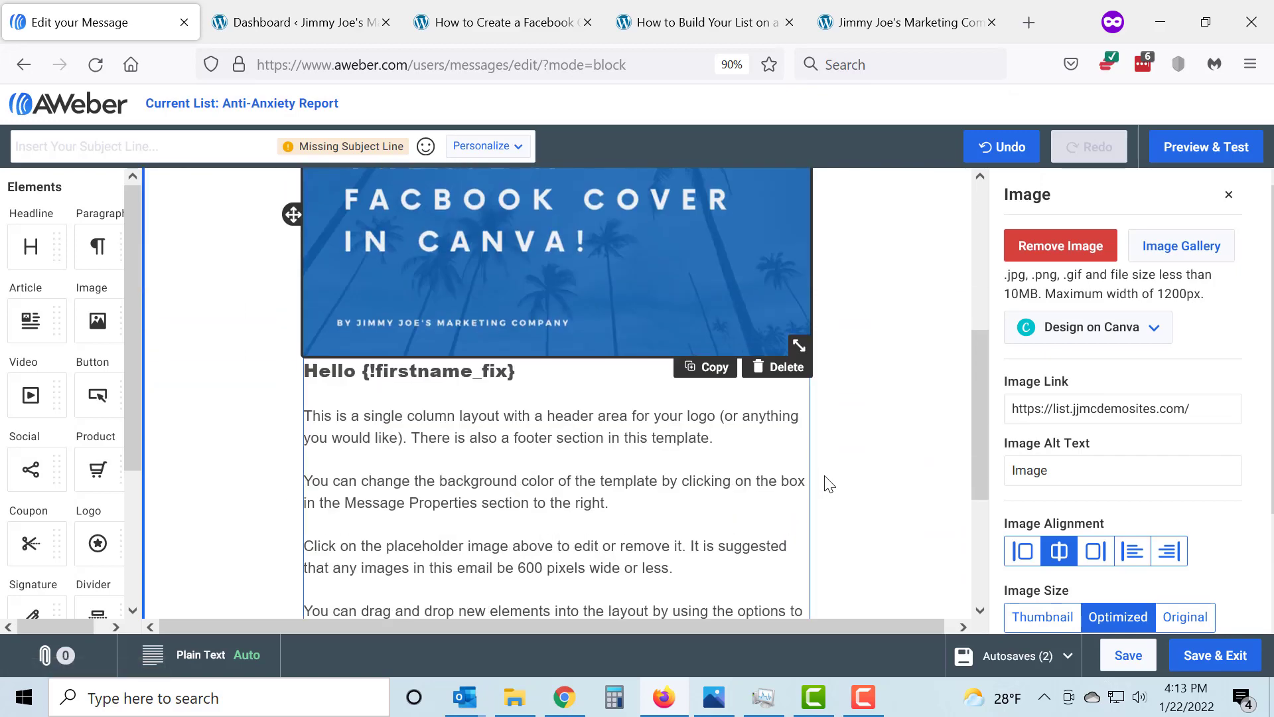
Insert a blank line above the "Hello {!firstname_fix}" greeting
{"action": "left_click", "coordinate": [322, 371]}
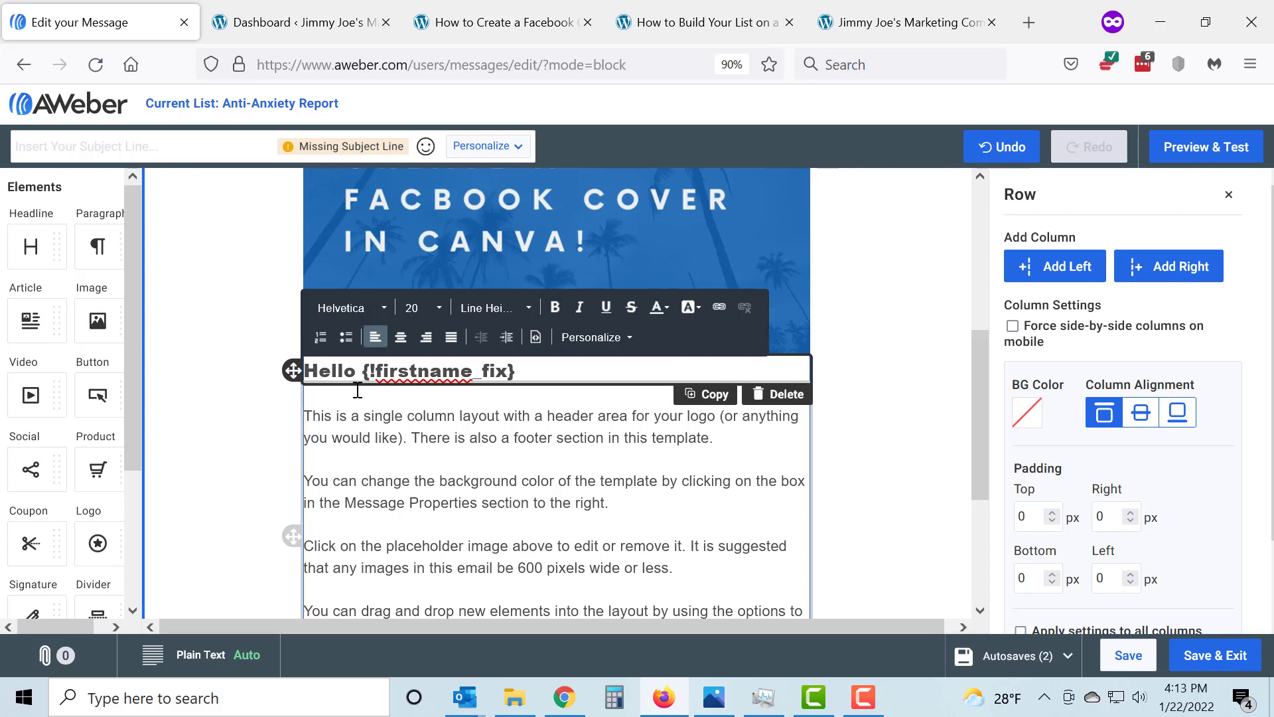
{"action": "key", "text": "Return"}
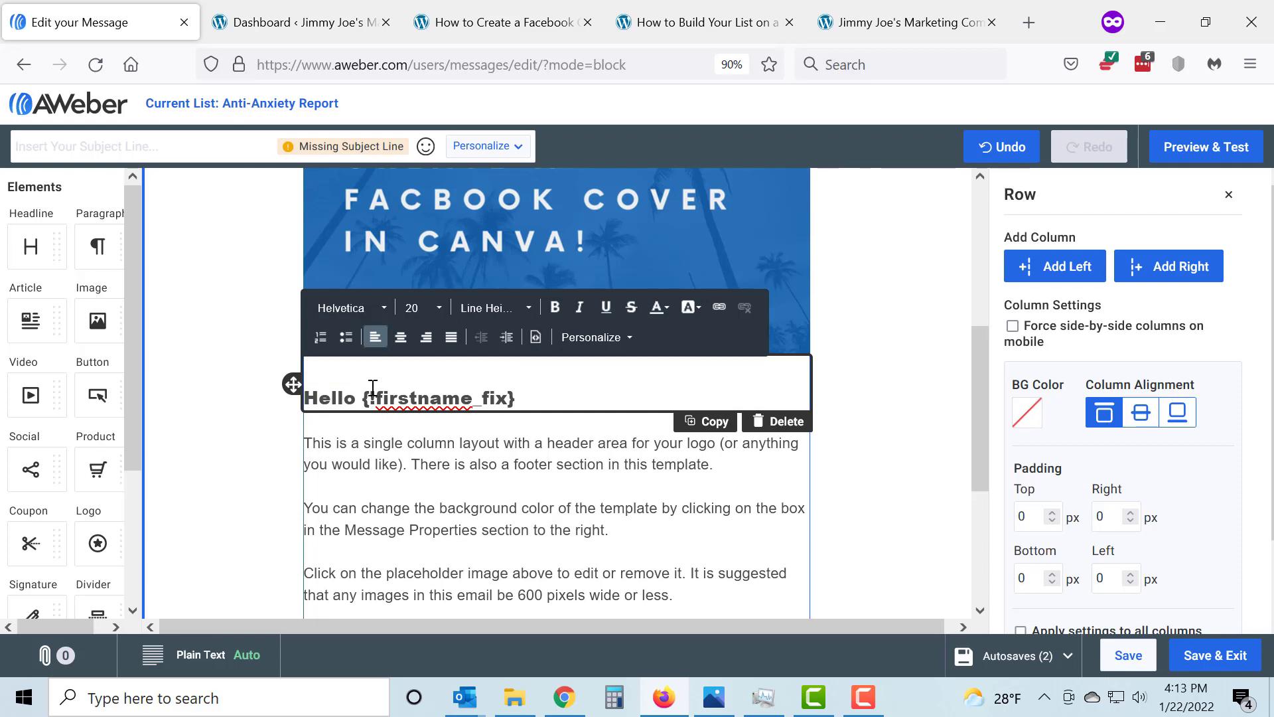
{"action": "left_click", "coordinate": [560, 428]}
Add a button below the last body paragraph and set its URL to the copied blog post address
{"action": "scroll", "coordinate": [564, 427], "scroll_direction": "down", "scroll_amount": 4}
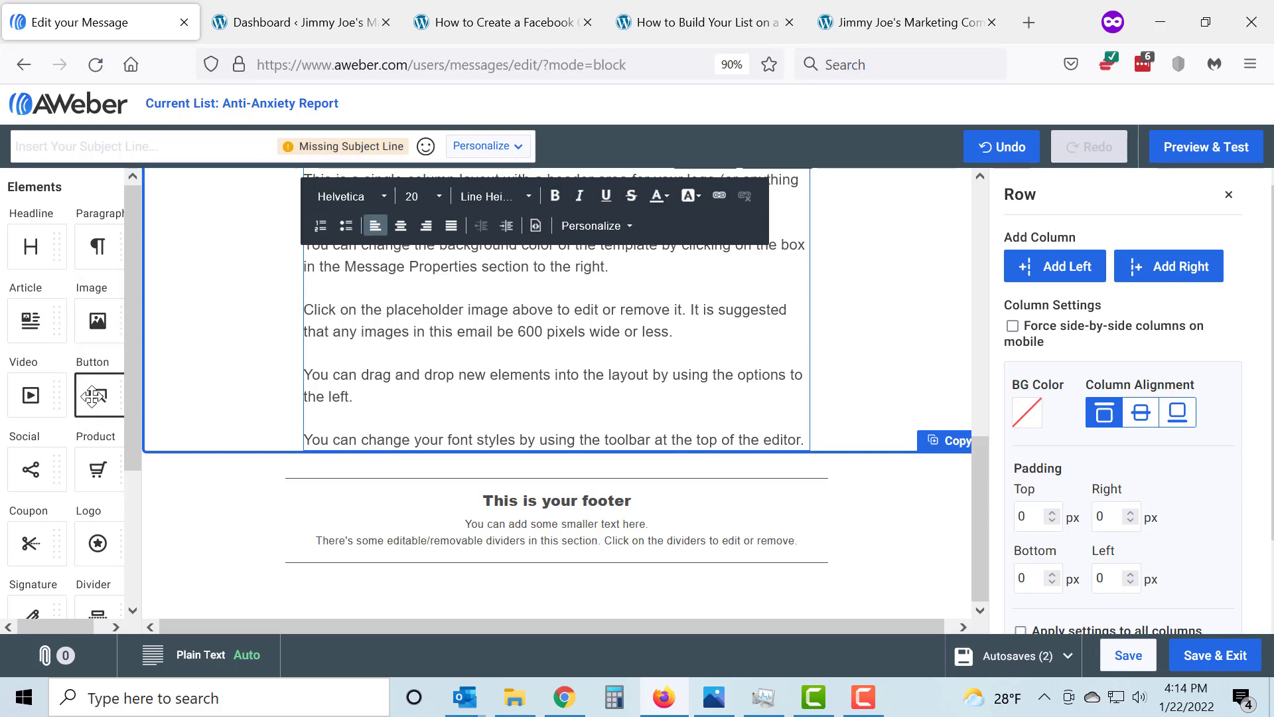
{"action": "left_click_drag", "start_coordinate": [93, 425], "coordinate": [544, 394]}
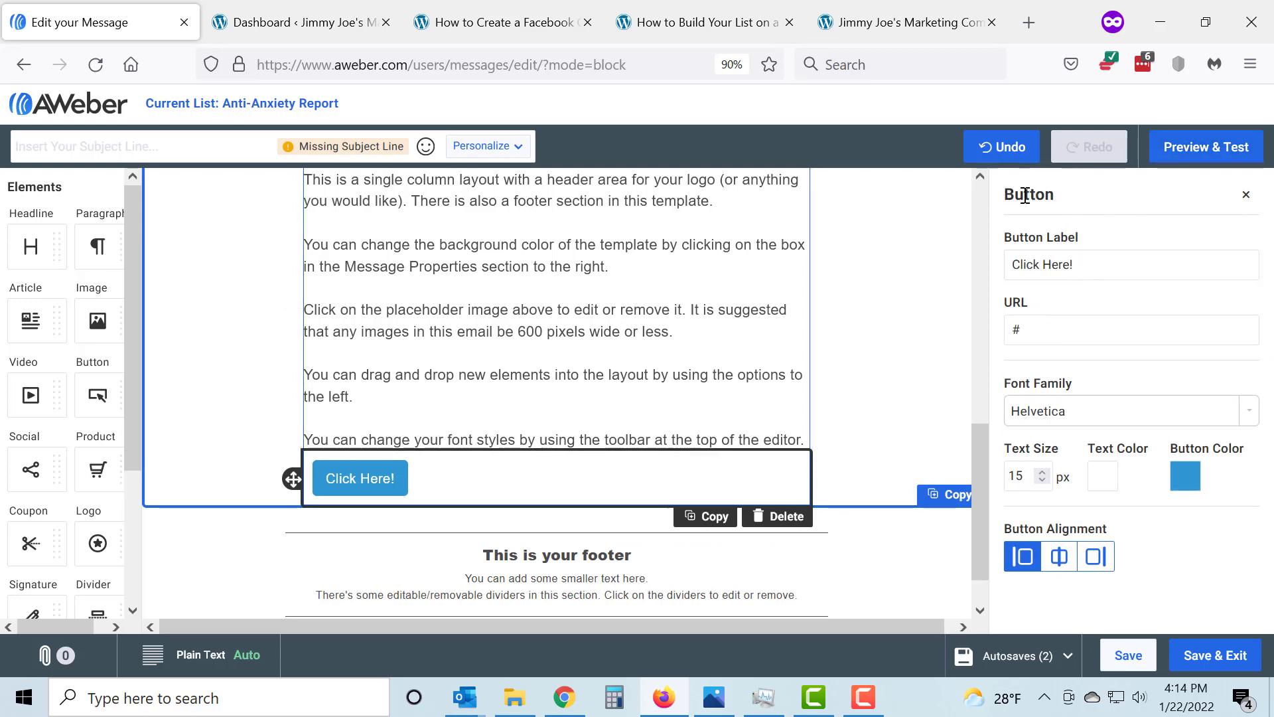
{"action": "left_click", "coordinate": [1058, 325]}
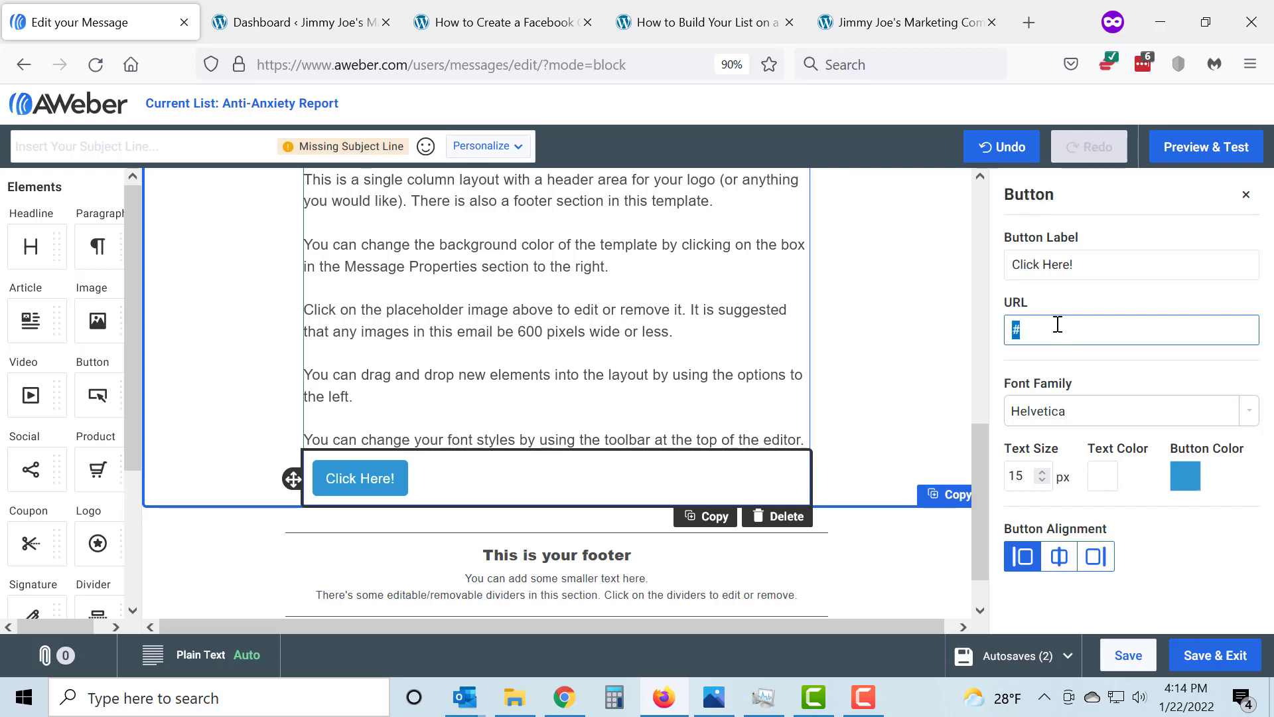
{"action": "key", "text": "BackSpace"}
{"action": "key", "text": "ctrl+v"}
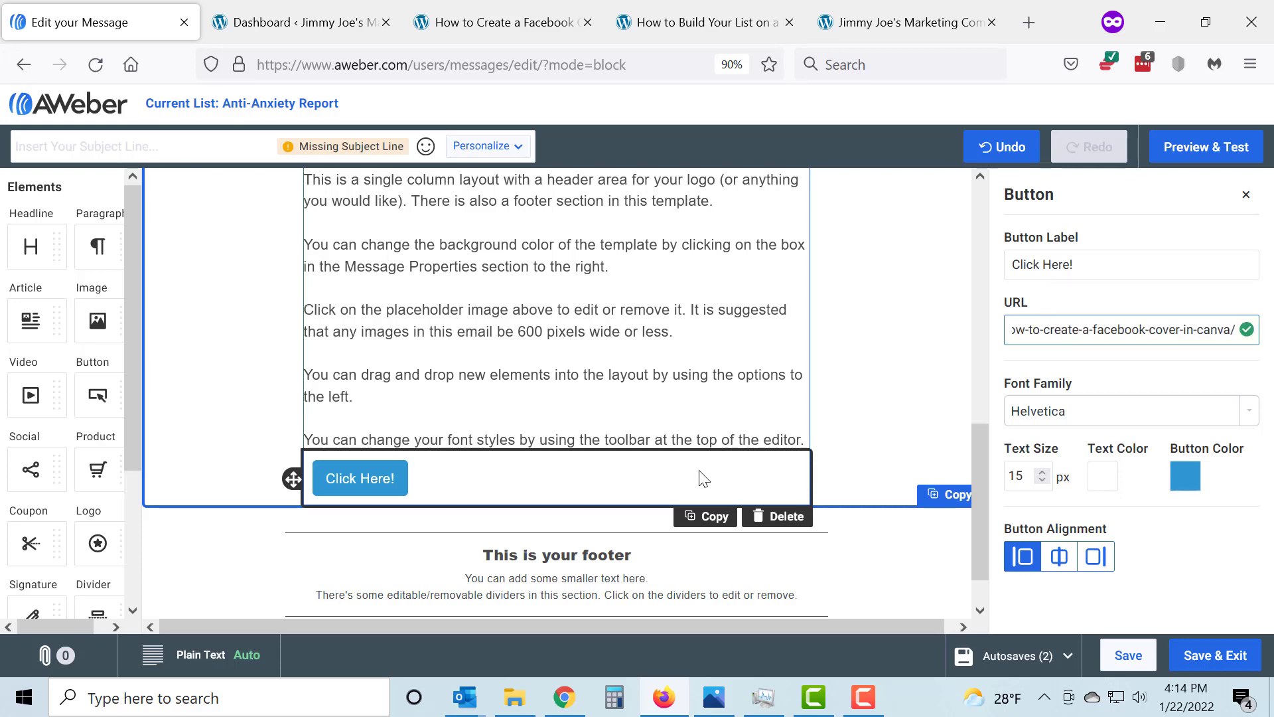
Label the button "Take me to the Blog Post" and align it to the centre
{"action": "triple_click", "coordinate": [1110, 260]}
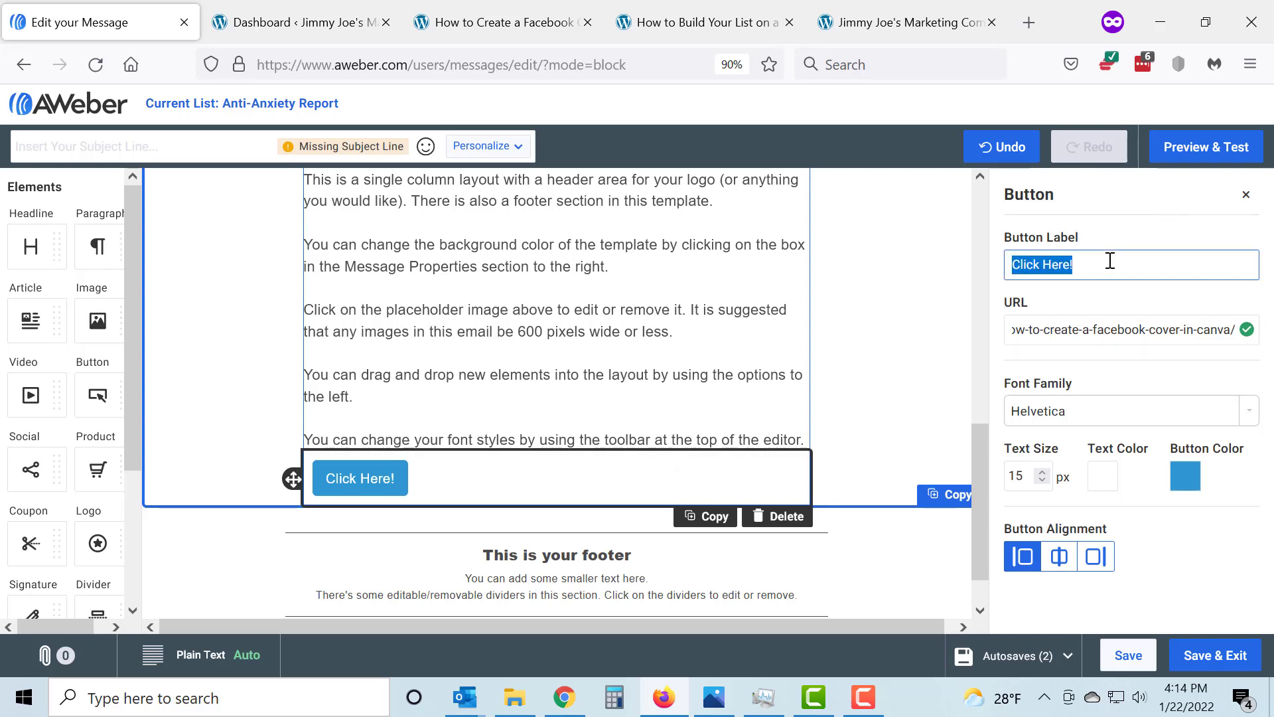
{"action": "type", "text": "Ta"}
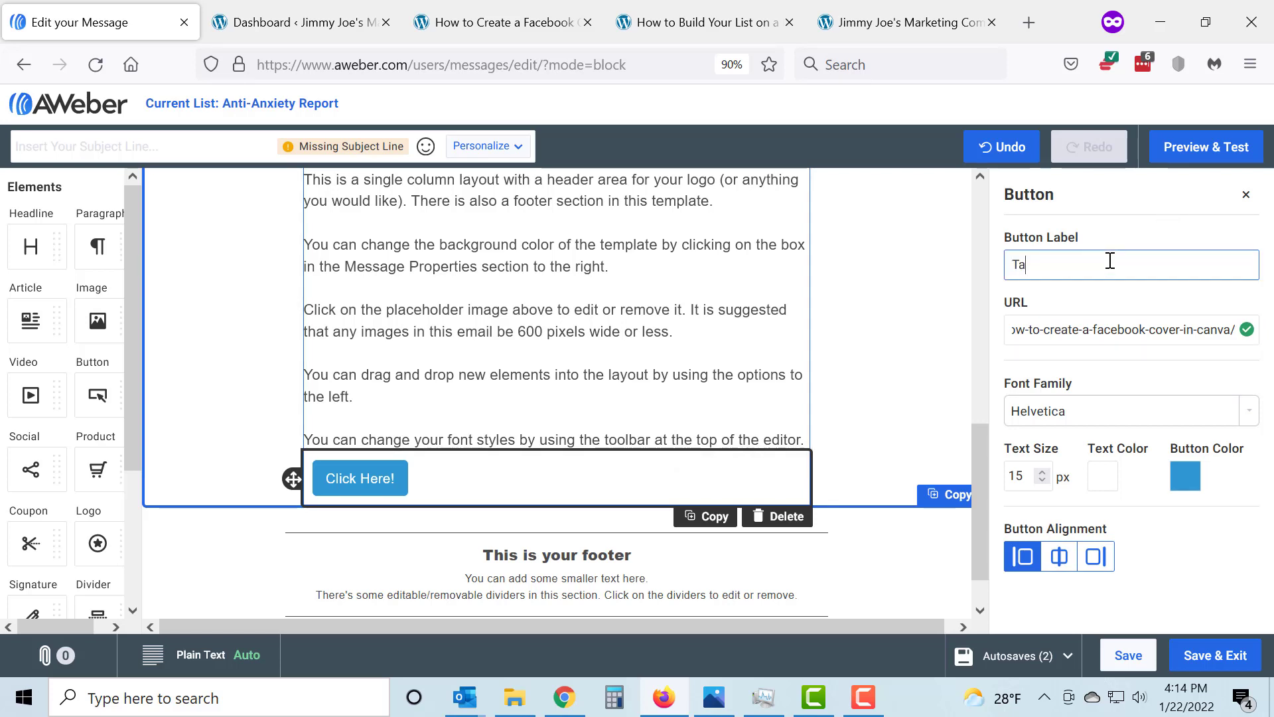
{"action": "type", "text": "ke me to the "}
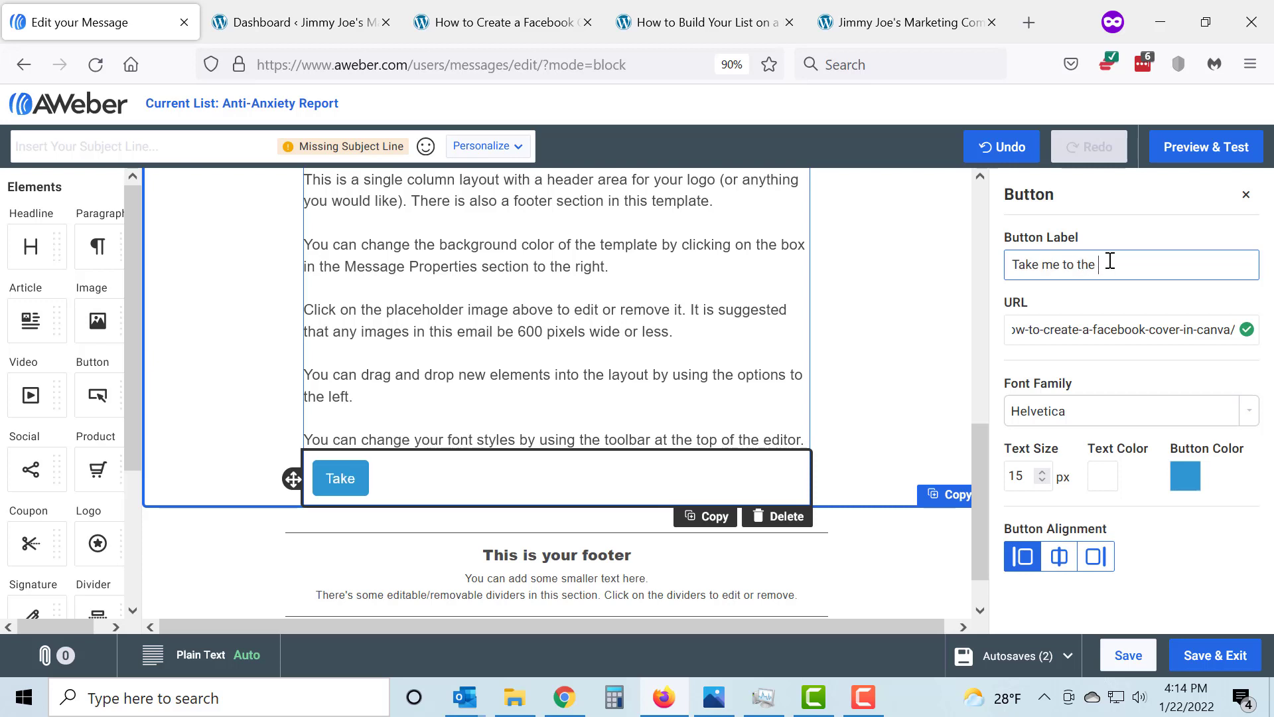
{"action": "type", "text": "Blog Artic"}
{"action": "key", "text": "BackSpace"}
{"action": "key", "text": "BackSpace"}
{"action": "key", "text": "BackSpace"}
{"action": "key", "text": "BackSpace"}
{"action": "type", "text": "Post"}
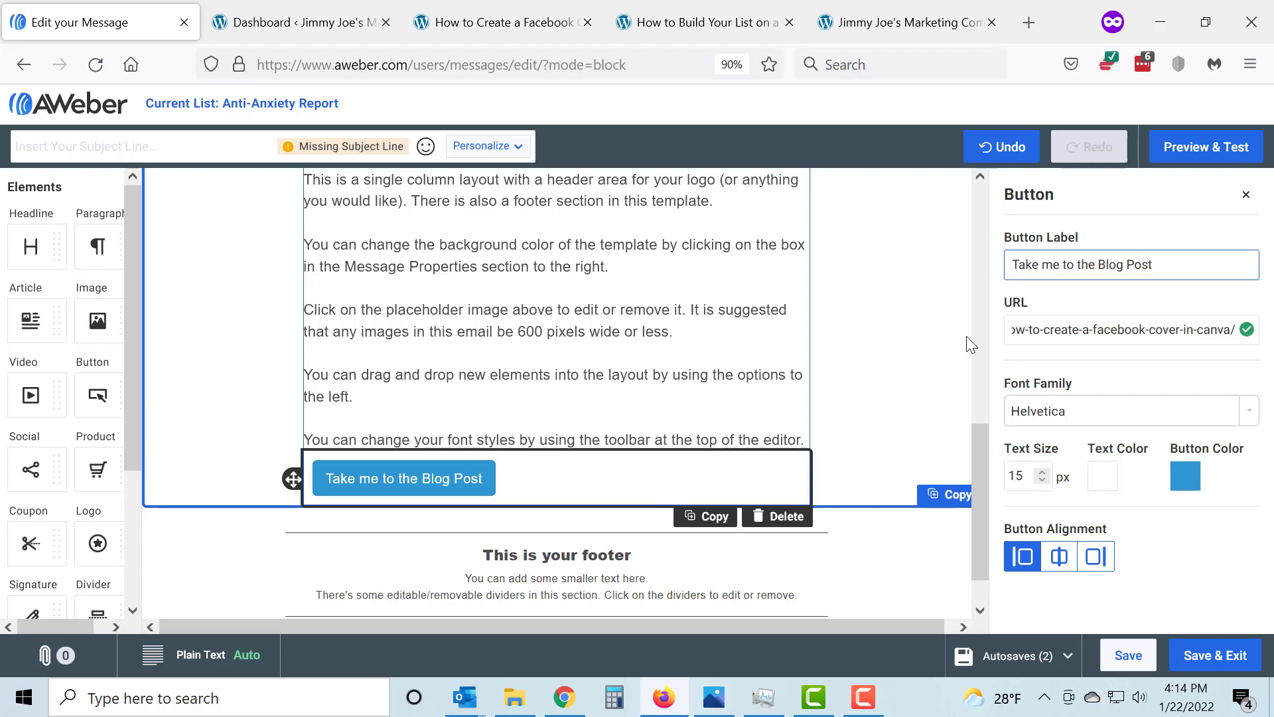
{"action": "left_click", "coordinate": [1059, 556]}
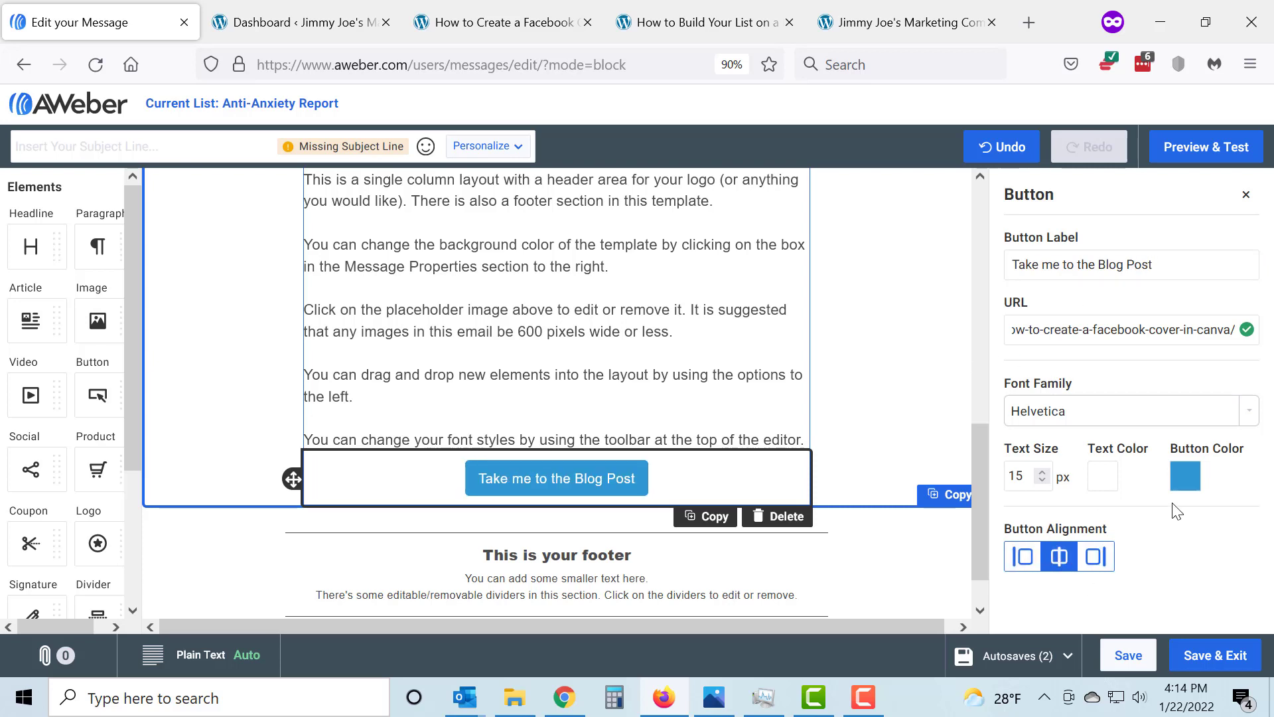
Set the button color to dark blue #211BA6 and its text size to 17 px
{"action": "left_click", "coordinate": [1185, 488]}
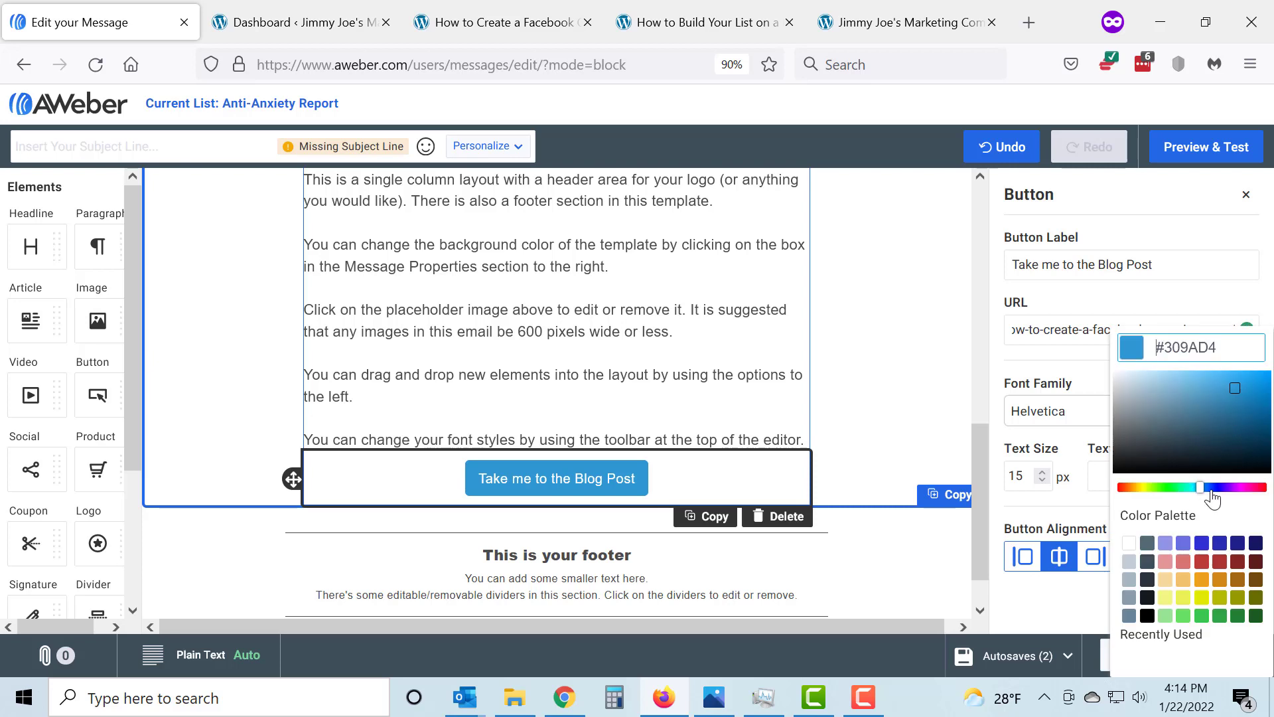
{"action": "left_click", "coordinate": [1217, 488]}
{"action": "left_click", "coordinate": [1246, 407]}
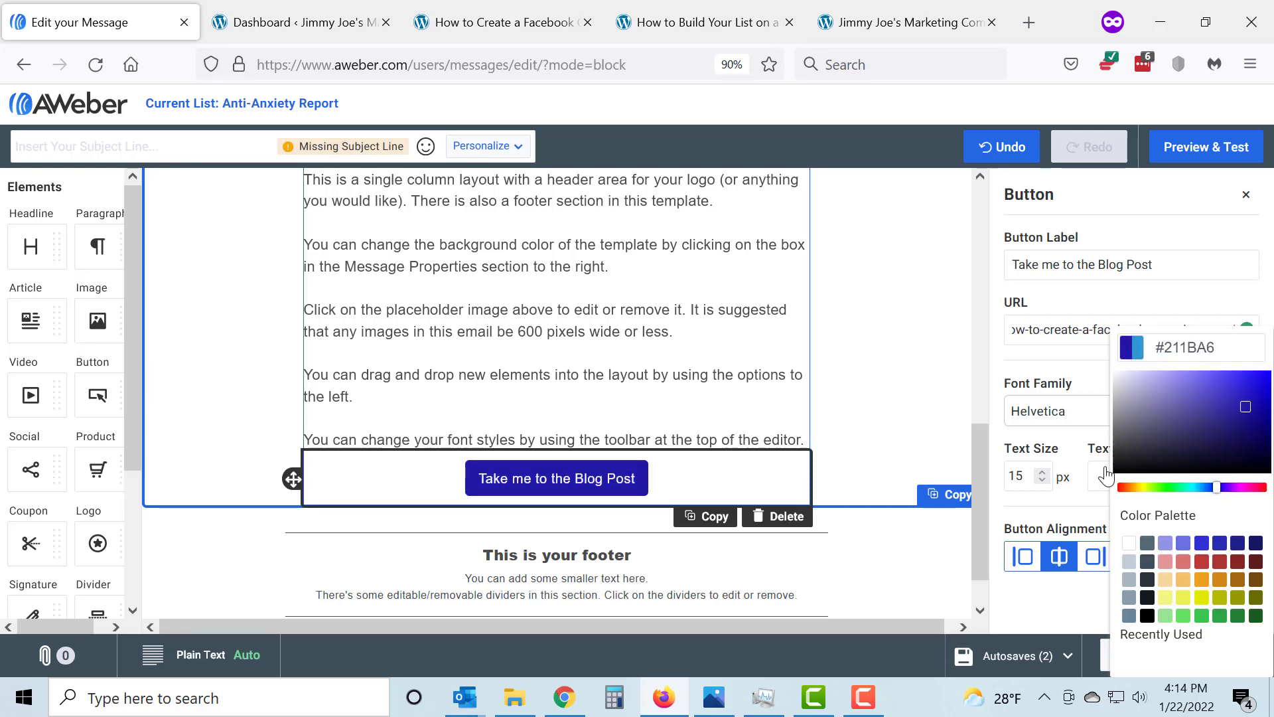
{"action": "left_click", "coordinate": [1043, 472]}
{"action": "left_click", "coordinate": [1042, 472]}
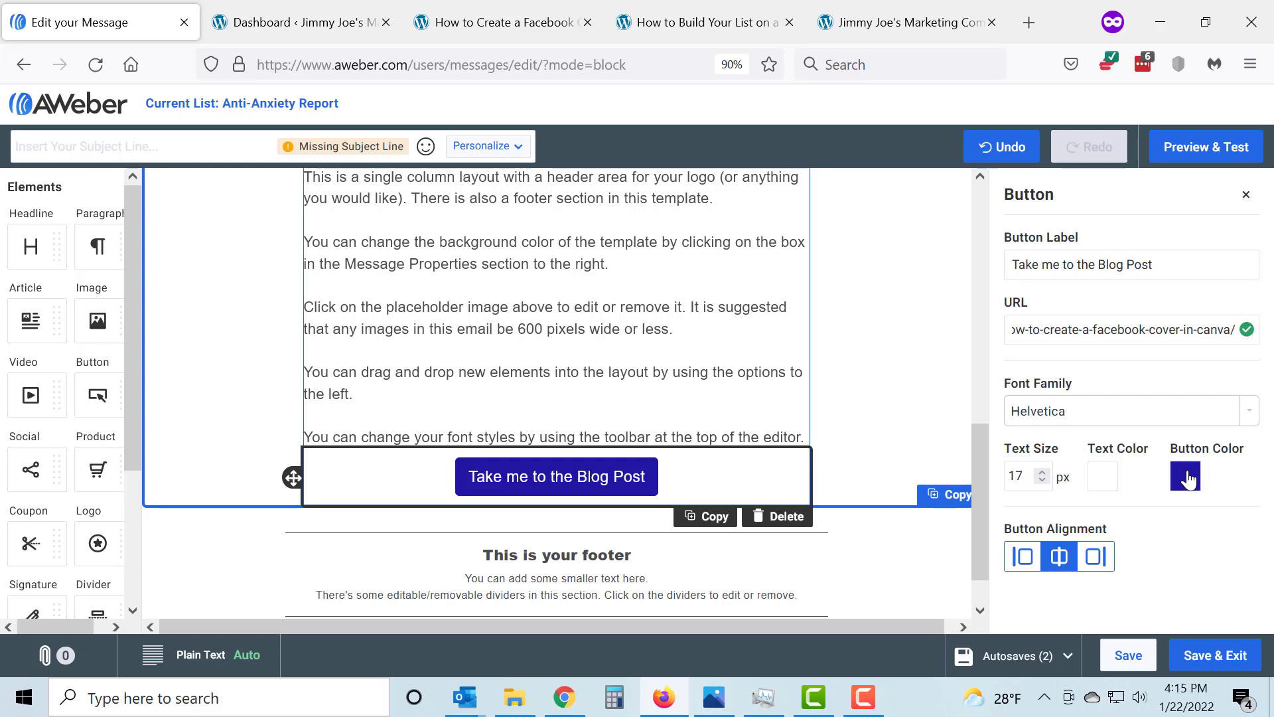
Save the message and add the line "Let me read the Blog Post!" below the paragraph about the placeholder image
{"action": "left_click", "coordinate": [1129, 657]}
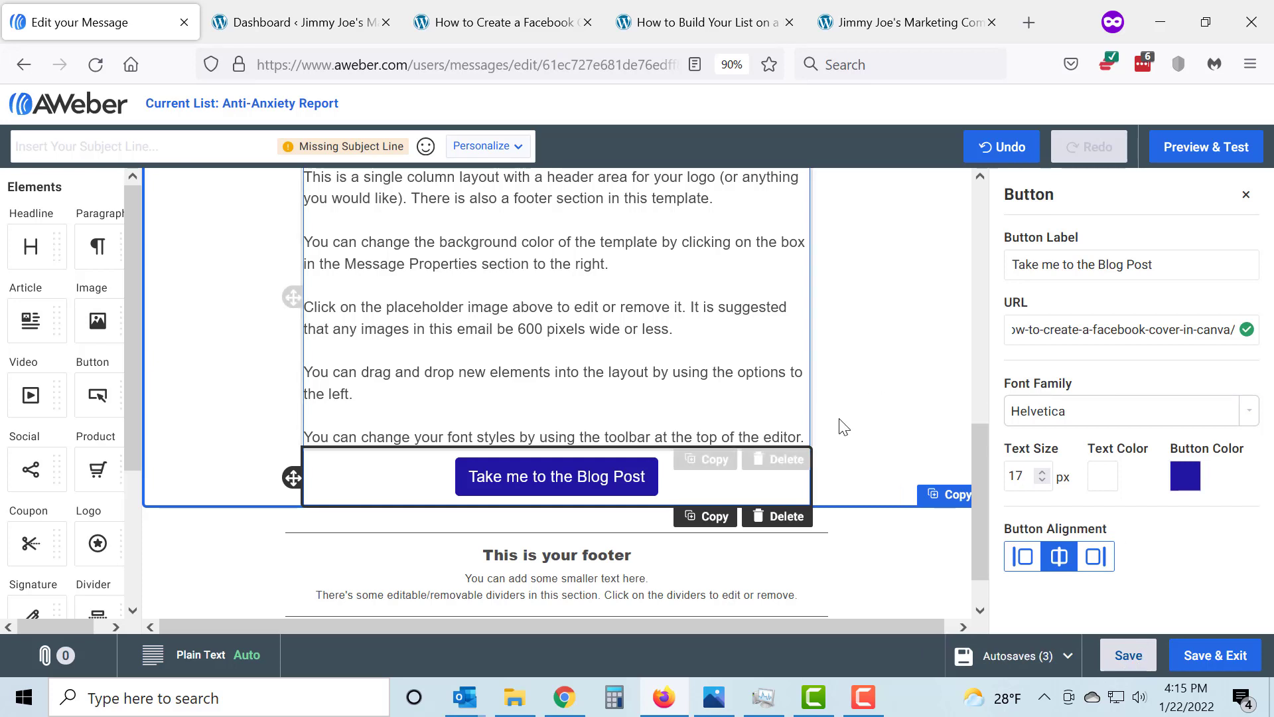
{"action": "scroll", "coordinate": [856, 435], "scroll_direction": "down", "scroll_amount": 1}
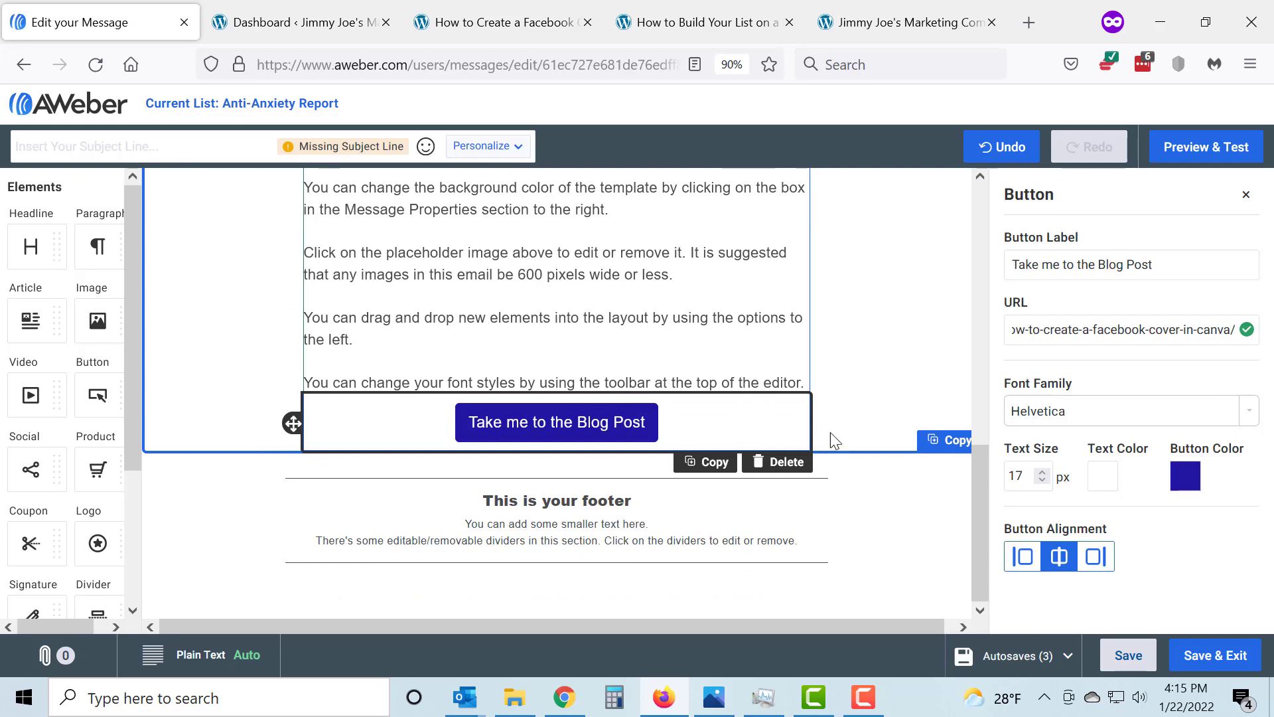
{"action": "left_click", "coordinate": [689, 279]}
{"action": "key", "text": "Return"}
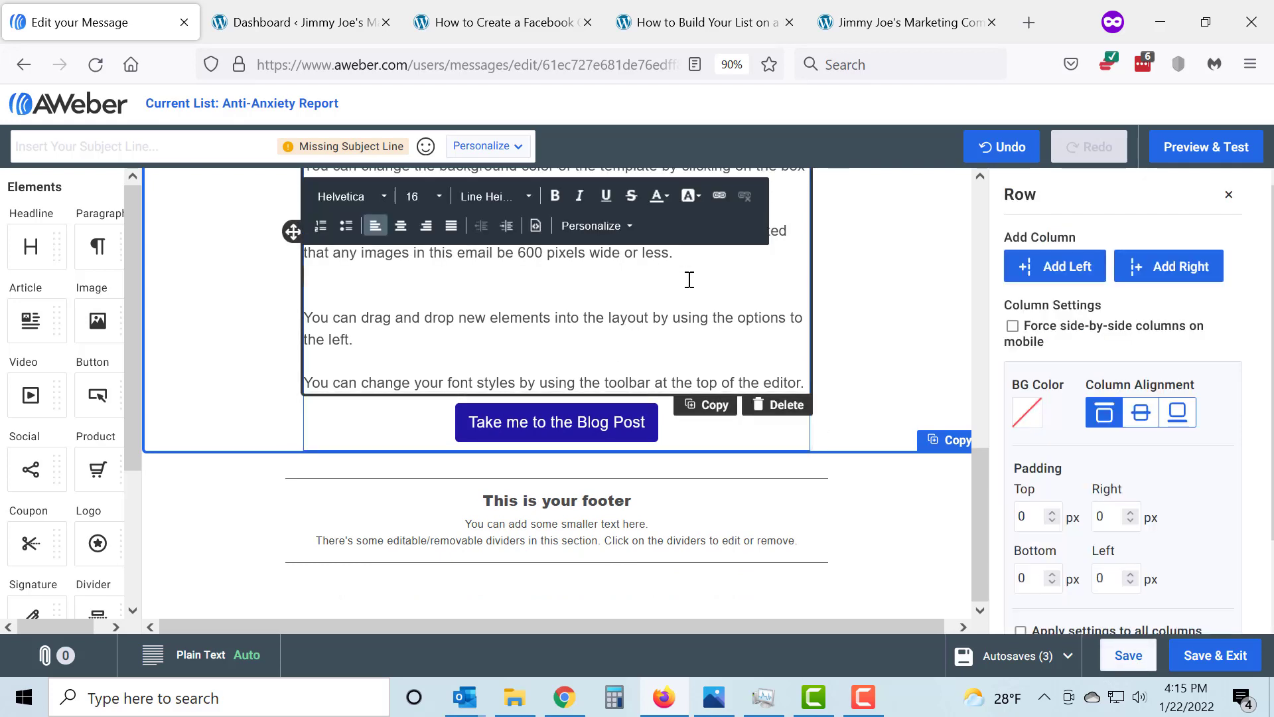
{"action": "key", "text": "Return"}
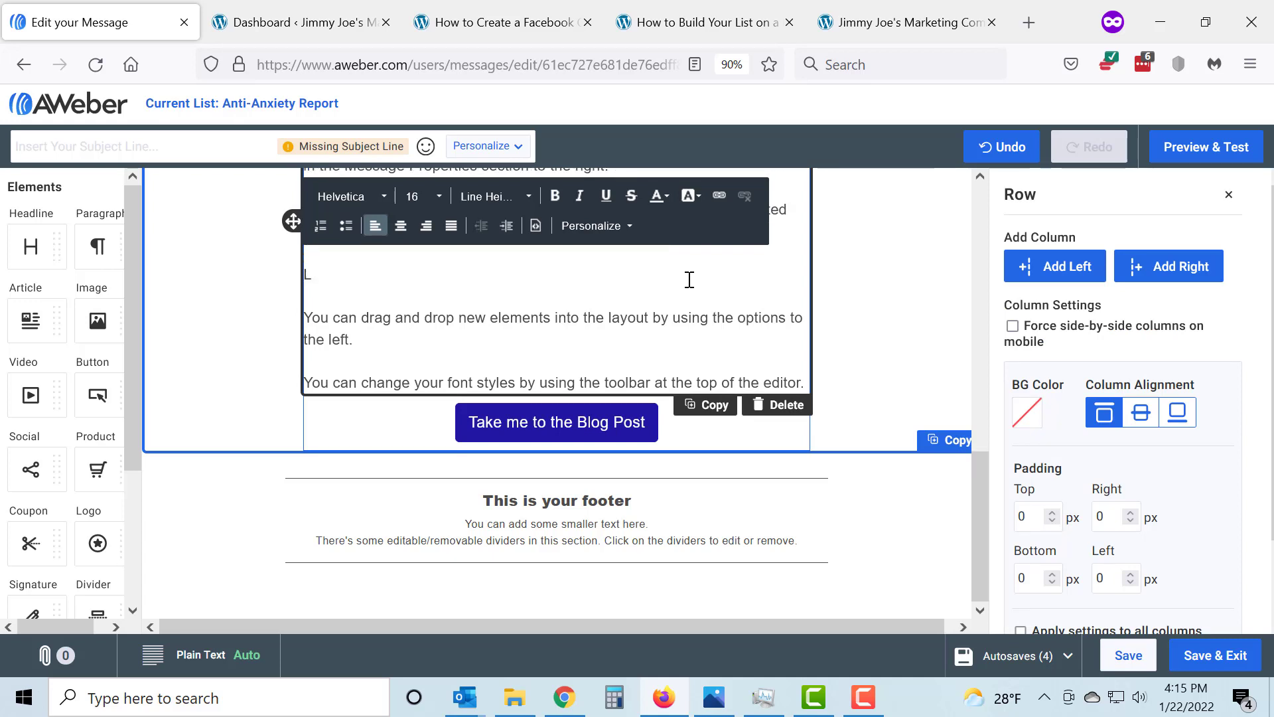
{"action": "type", "text": "Let me read the Blog Post!"}
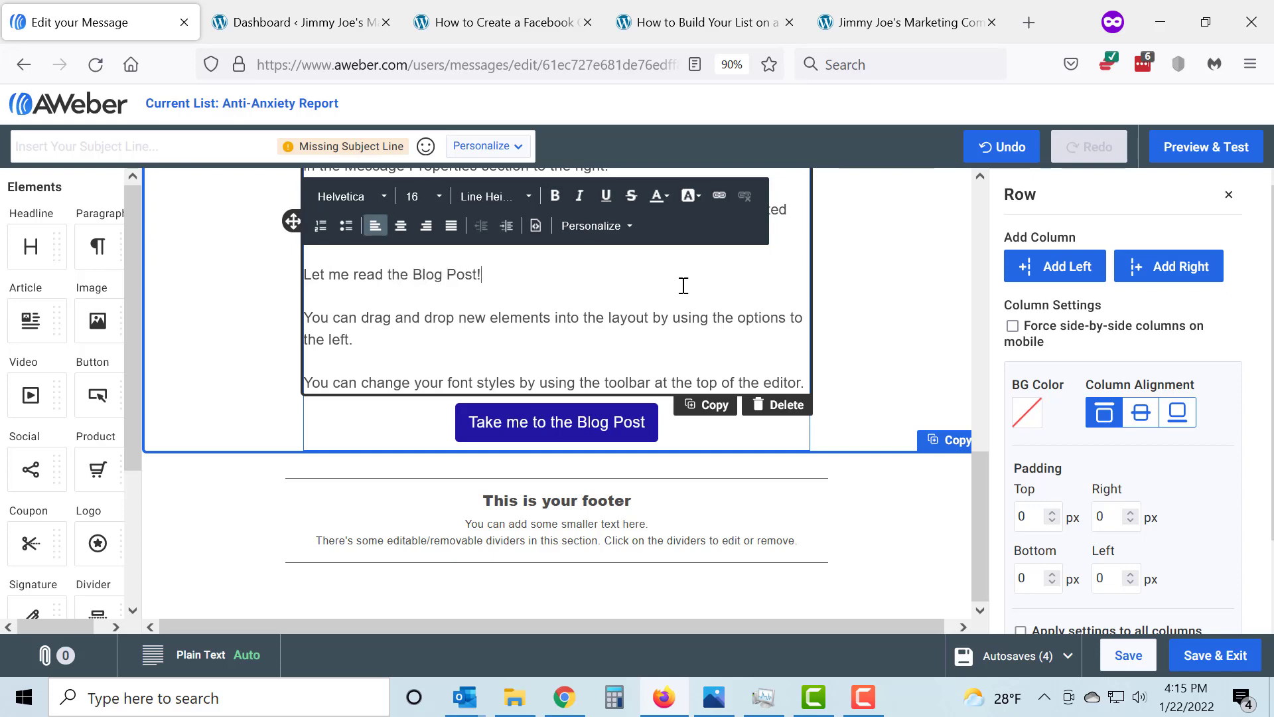
Centre the "Let me read the Blog Post!" line and format it in bold at font size 22
{"action": "left_click", "coordinate": [401, 227]}
{"action": "left_click_drag", "start_coordinate": [647, 274], "coordinate": [455, 265]}
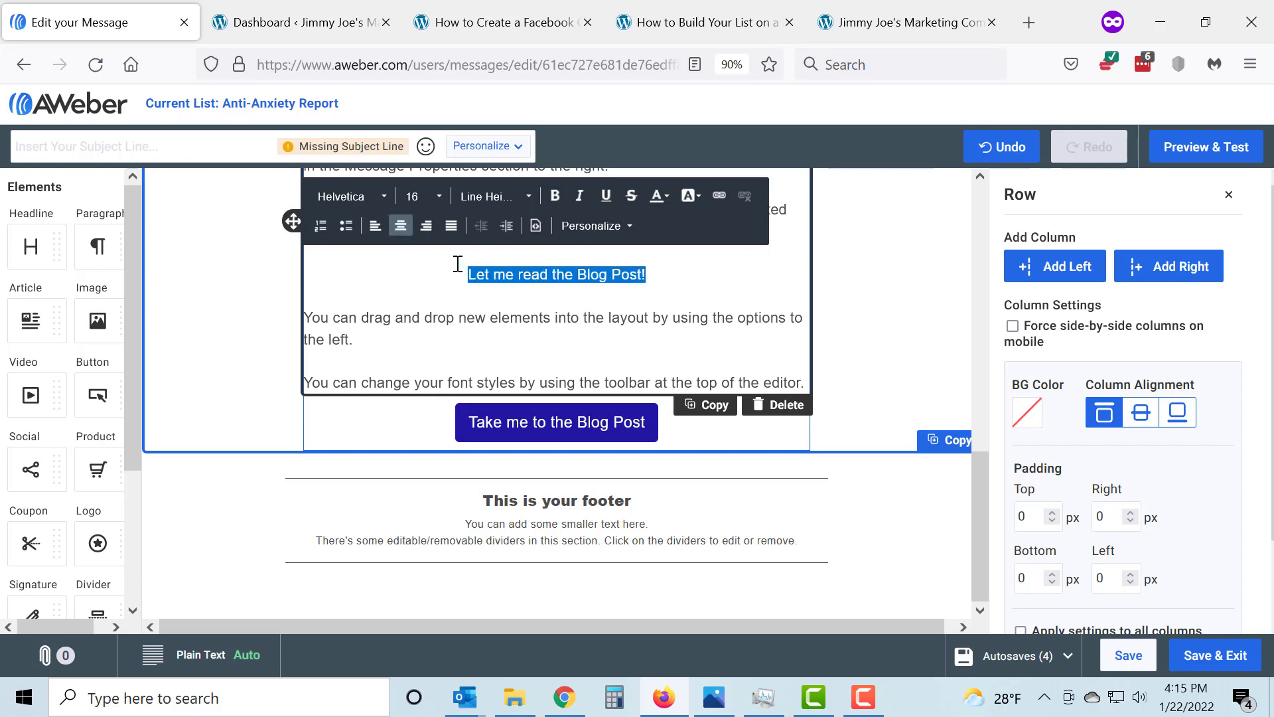
{"action": "left_click", "coordinate": [438, 205]}
{"action": "scroll", "coordinate": [441, 332], "scroll_direction": "down", "scroll_amount": 3}
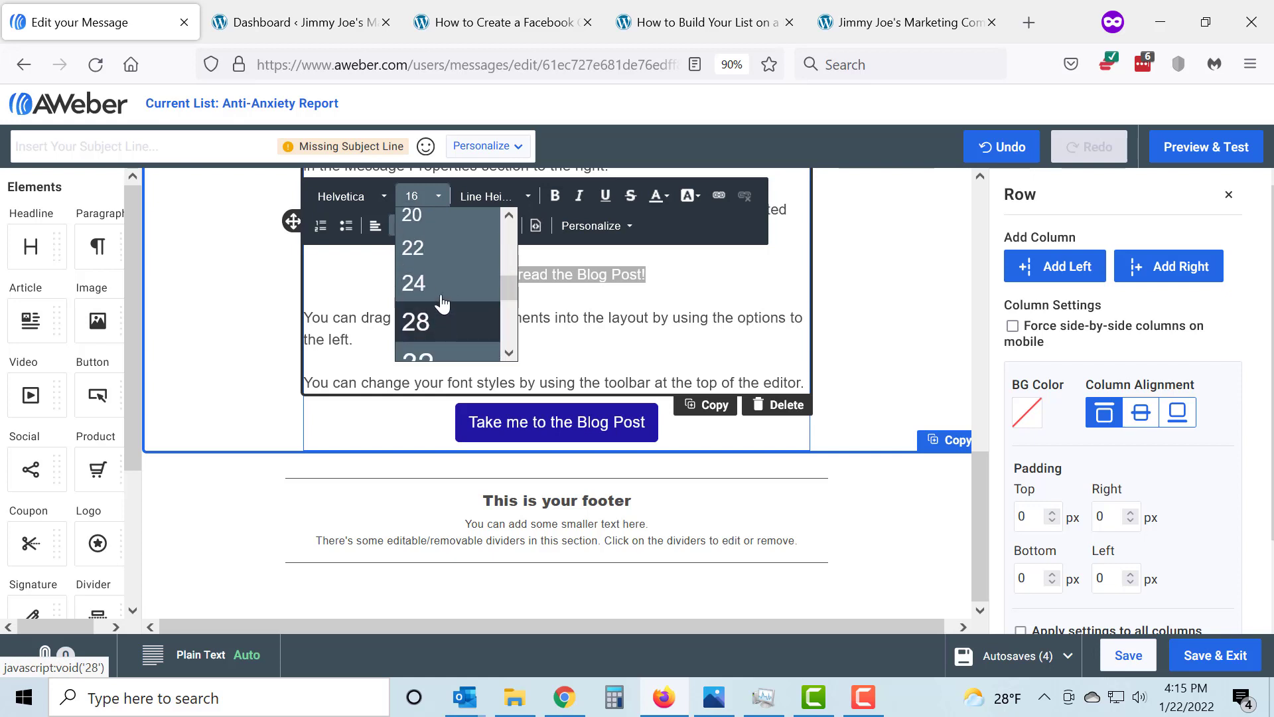
{"action": "left_click", "coordinate": [443, 222]}
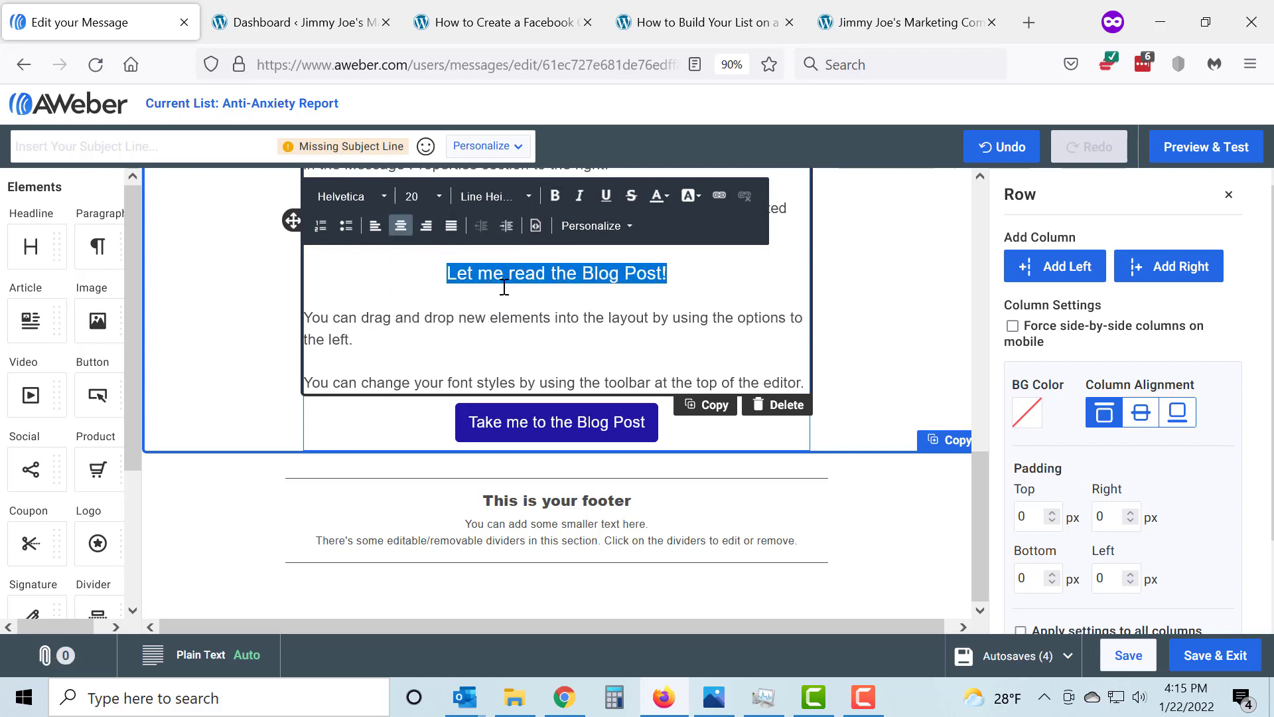
{"action": "left_click", "coordinate": [423, 197]}
{"action": "left_click", "coordinate": [432, 247]}
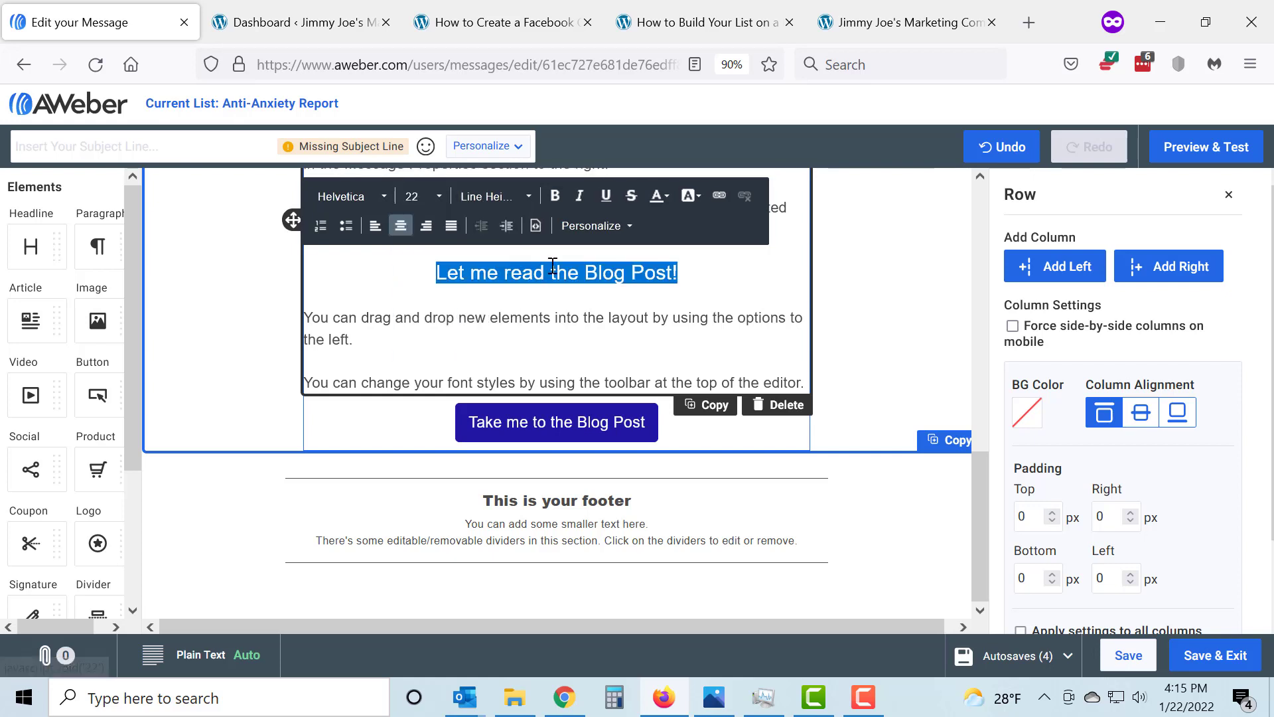
{"action": "left_click", "coordinate": [555, 195]}
Link the "Let me read the Blog Post!" text to the copied blog post address over https
{"action": "left_click", "coordinate": [720, 197]}
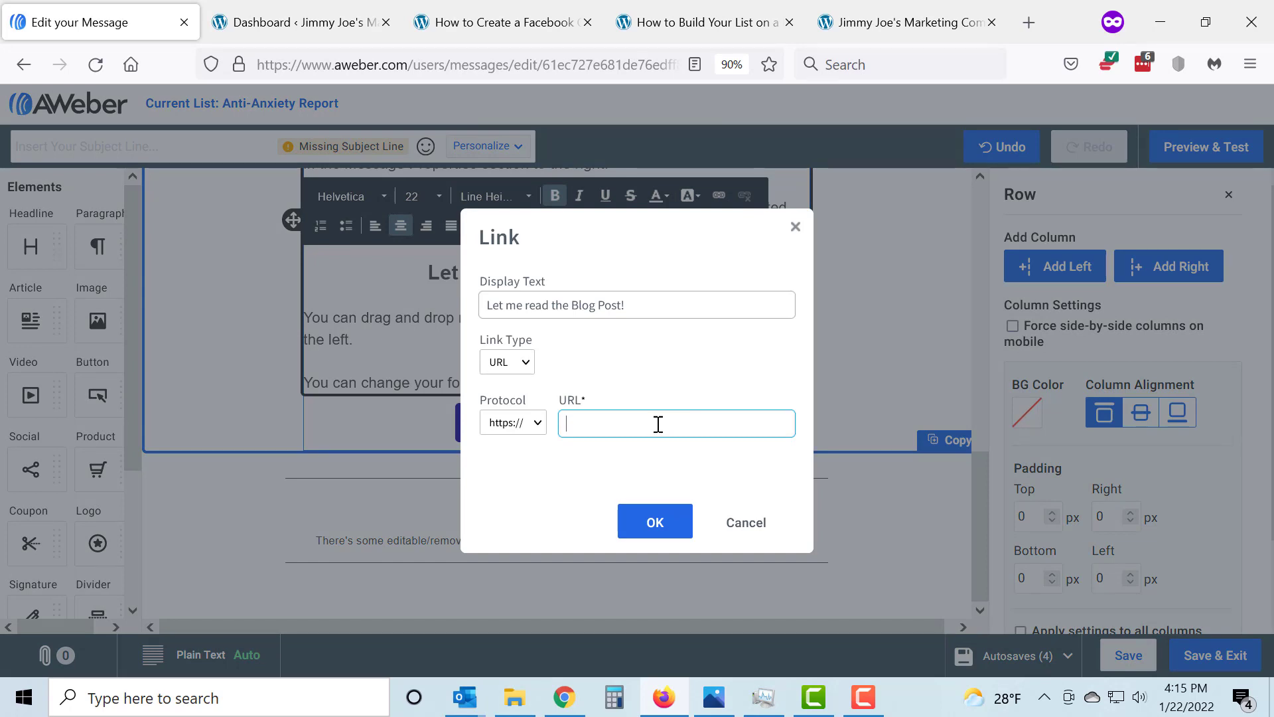
{"action": "key", "text": "ctrl+v"}
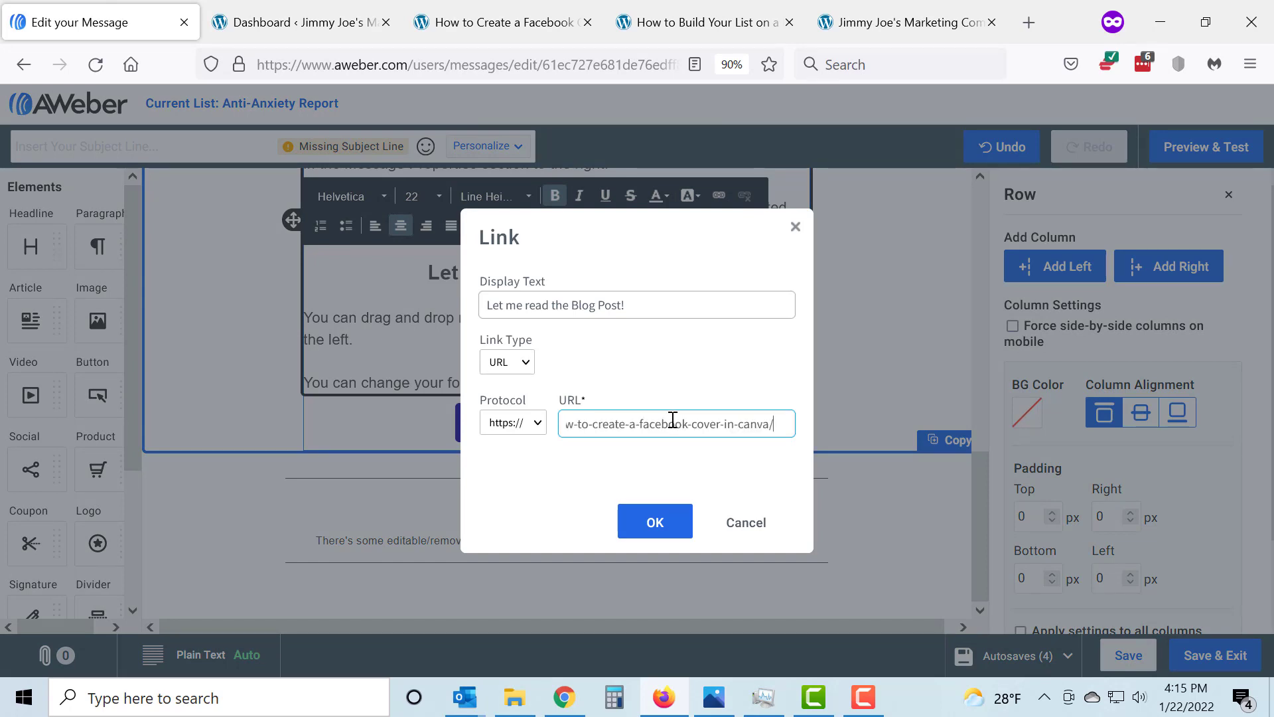
{"action": "left_click", "coordinate": [651, 535]}
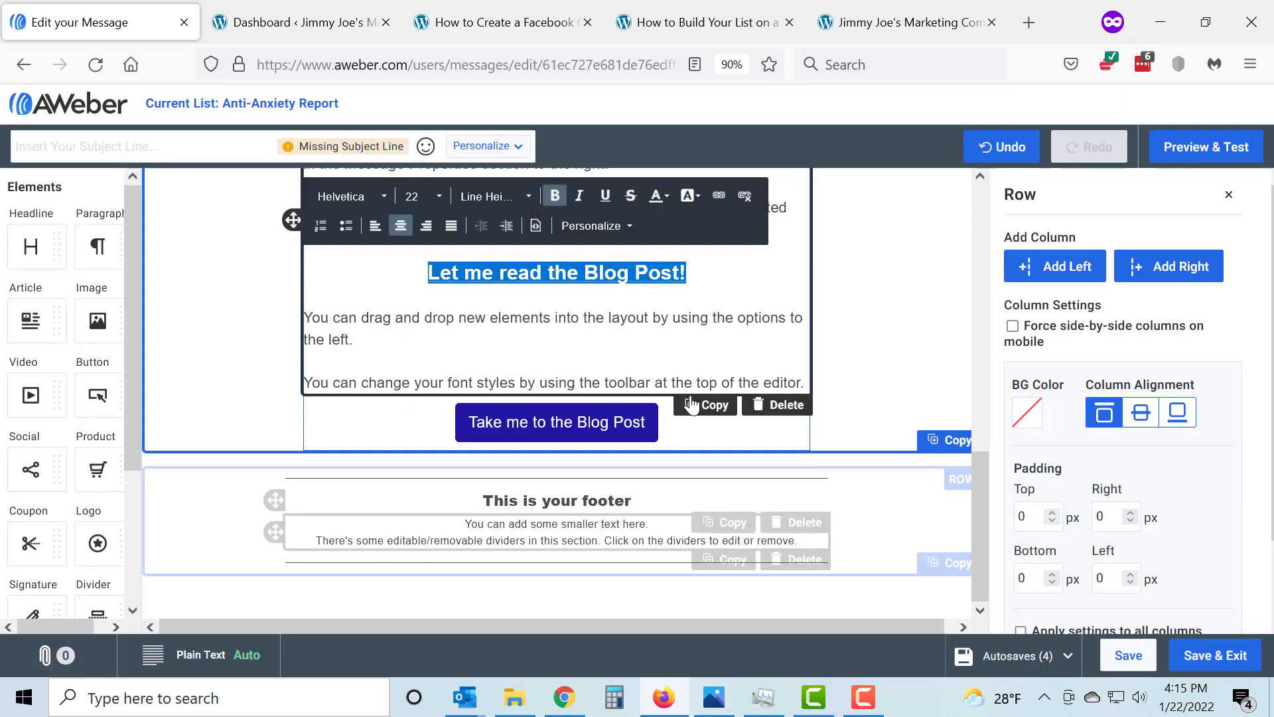
{"action": "left_click", "coordinate": [702, 353]}
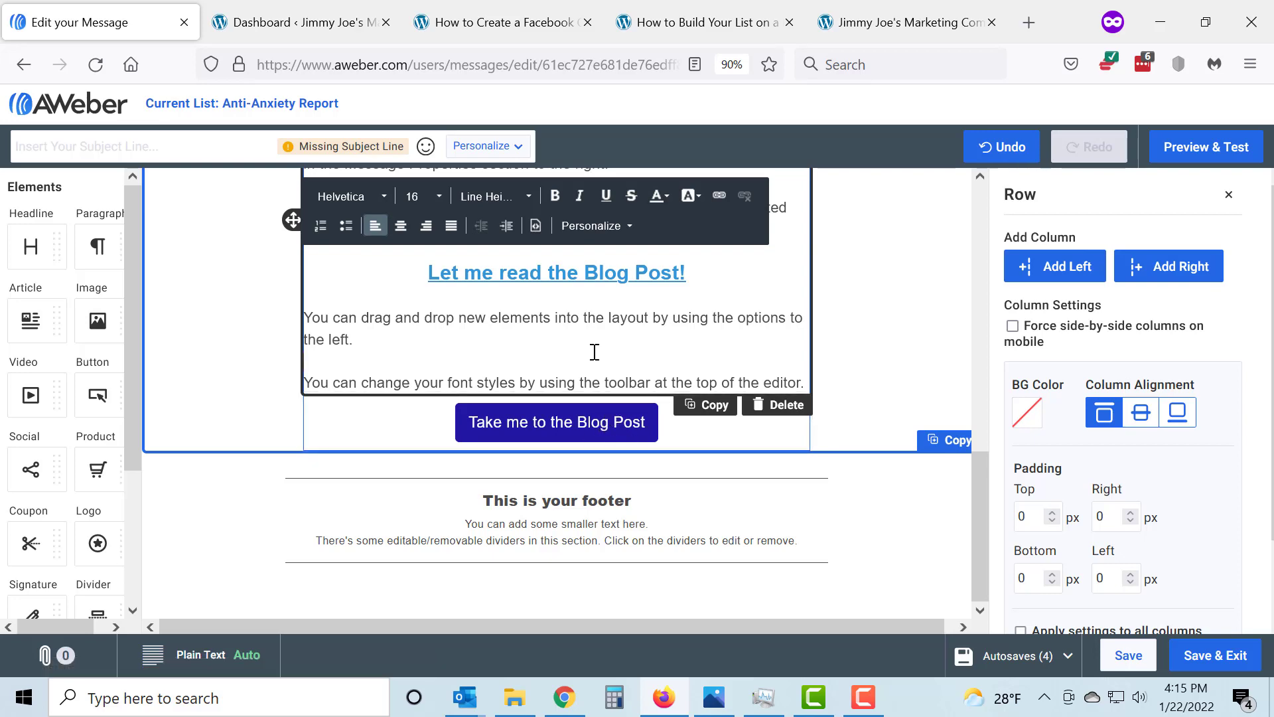
{"action": "scroll", "coordinate": [595, 352], "scroll_direction": "up", "scroll_amount": 2}
{"action": "scroll", "coordinate": [605, 360], "scroll_direction": "up", "scroll_amount": 5}
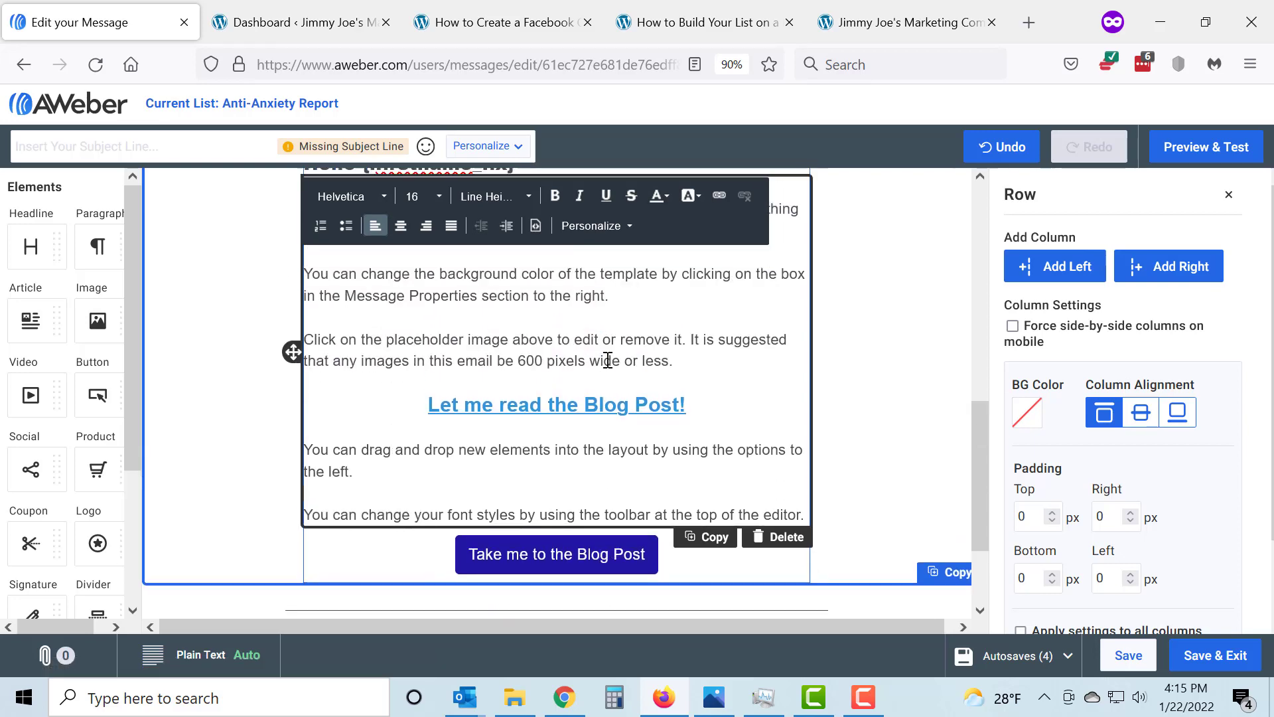
{"action": "scroll", "coordinate": [968, 350], "scroll_direction": "down", "scroll_amount": 5}
{"action": "scroll", "coordinate": [969, 350], "scroll_direction": "down", "scroll_amount": 2}
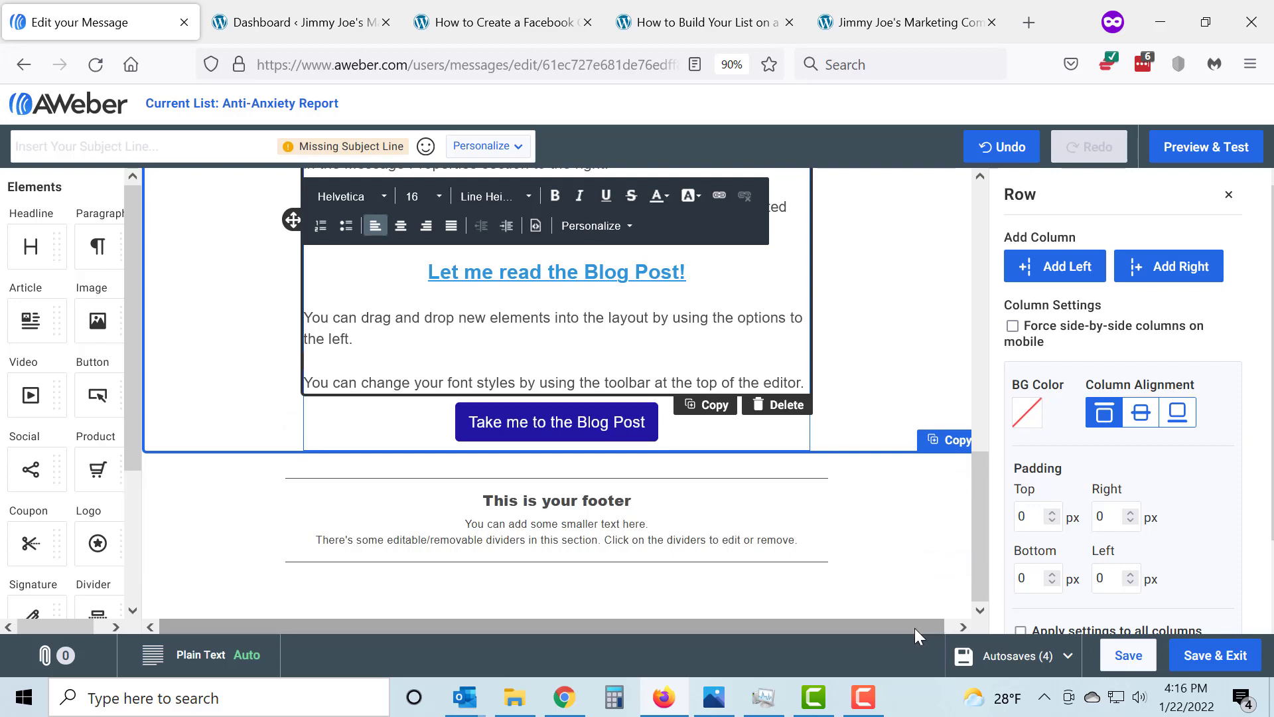
{"action": "left_click_drag", "start_coordinate": [914, 628], "coordinate": [950, 626]}
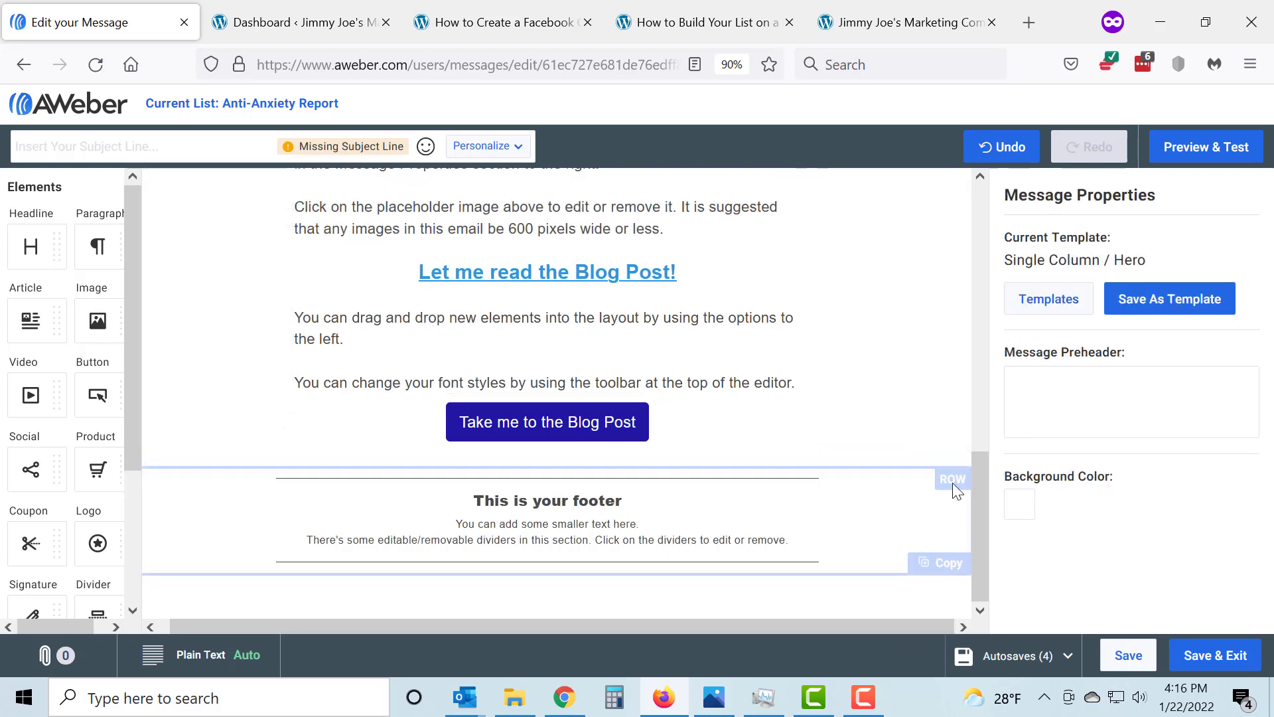
{"action": "left_click", "coordinate": [945, 572]}
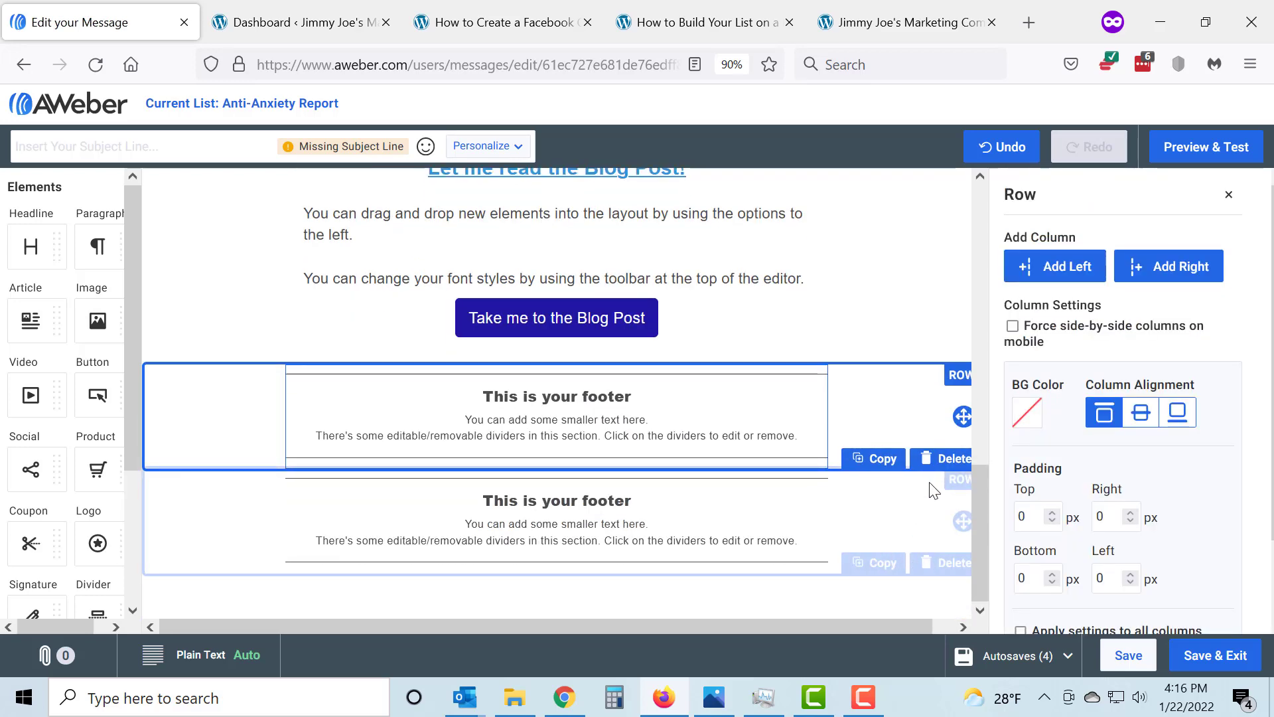
{"action": "left_click", "coordinate": [950, 458]}
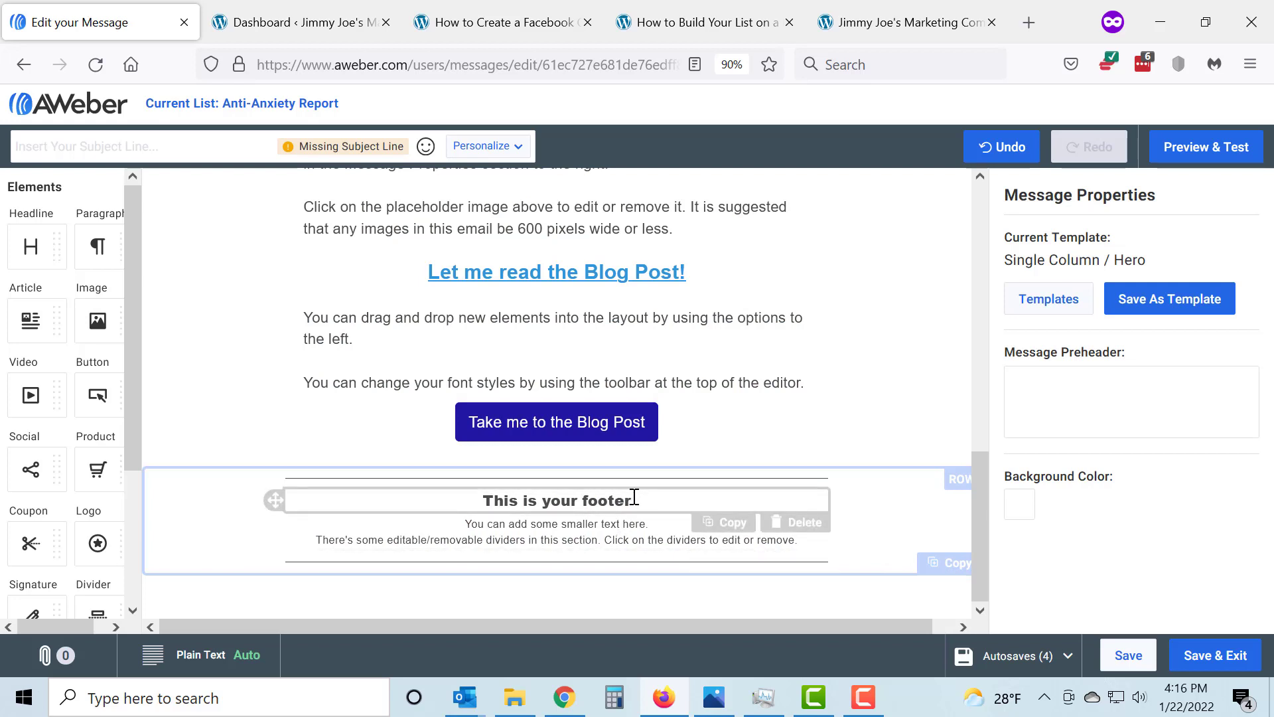
Delete the footer's heading, its small text and the lower divider, keeping the upper divider
{"action": "left_click", "coordinate": [803, 525]}
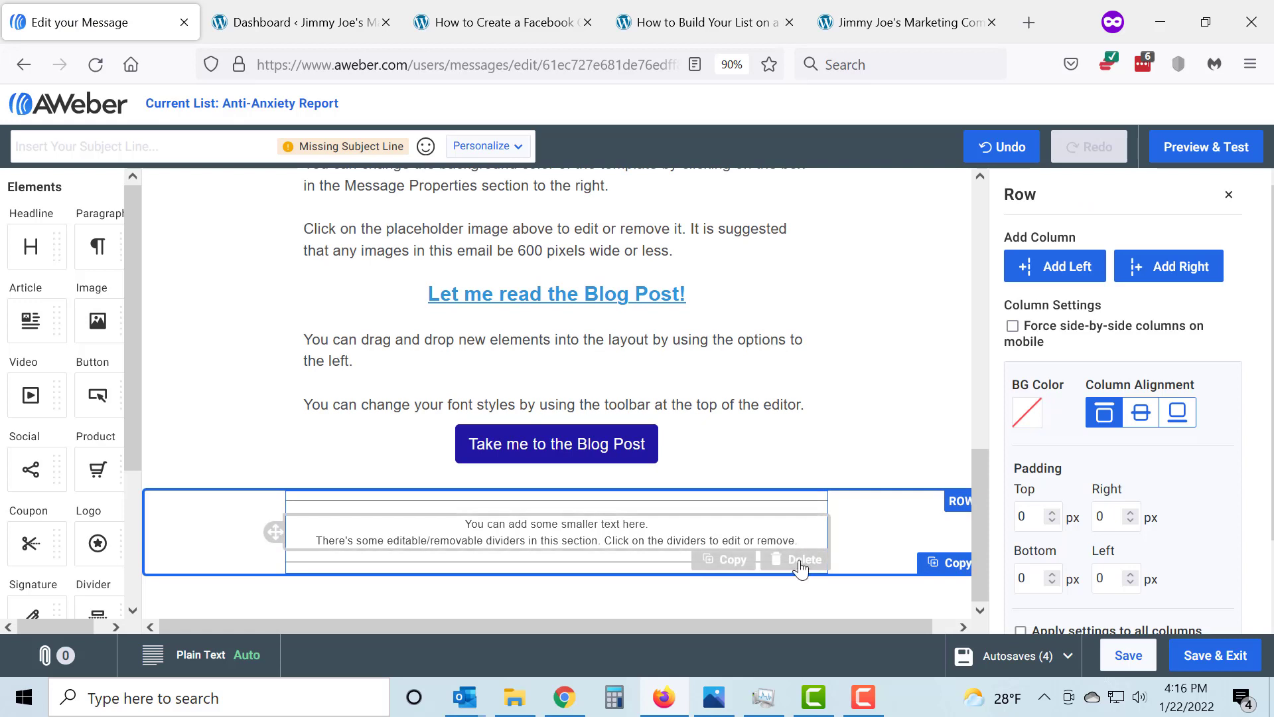
{"action": "left_click", "coordinate": [801, 562]}
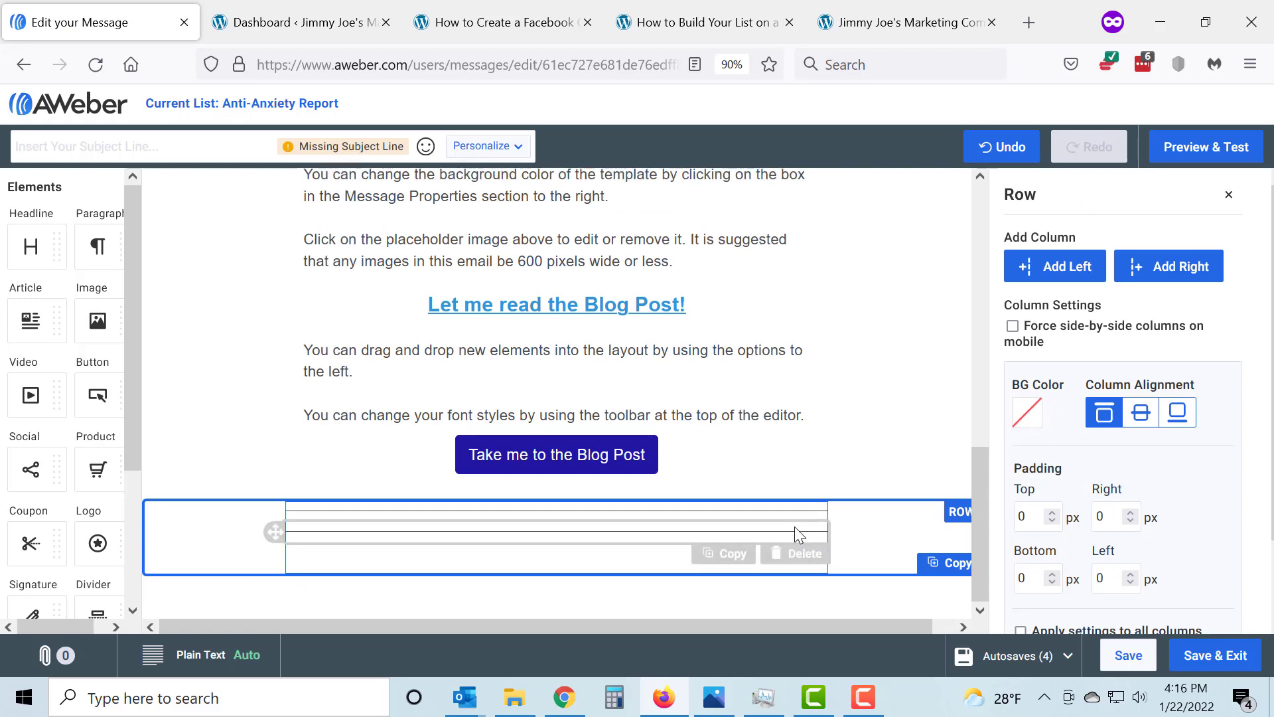
{"action": "left_click", "coordinate": [796, 558]}
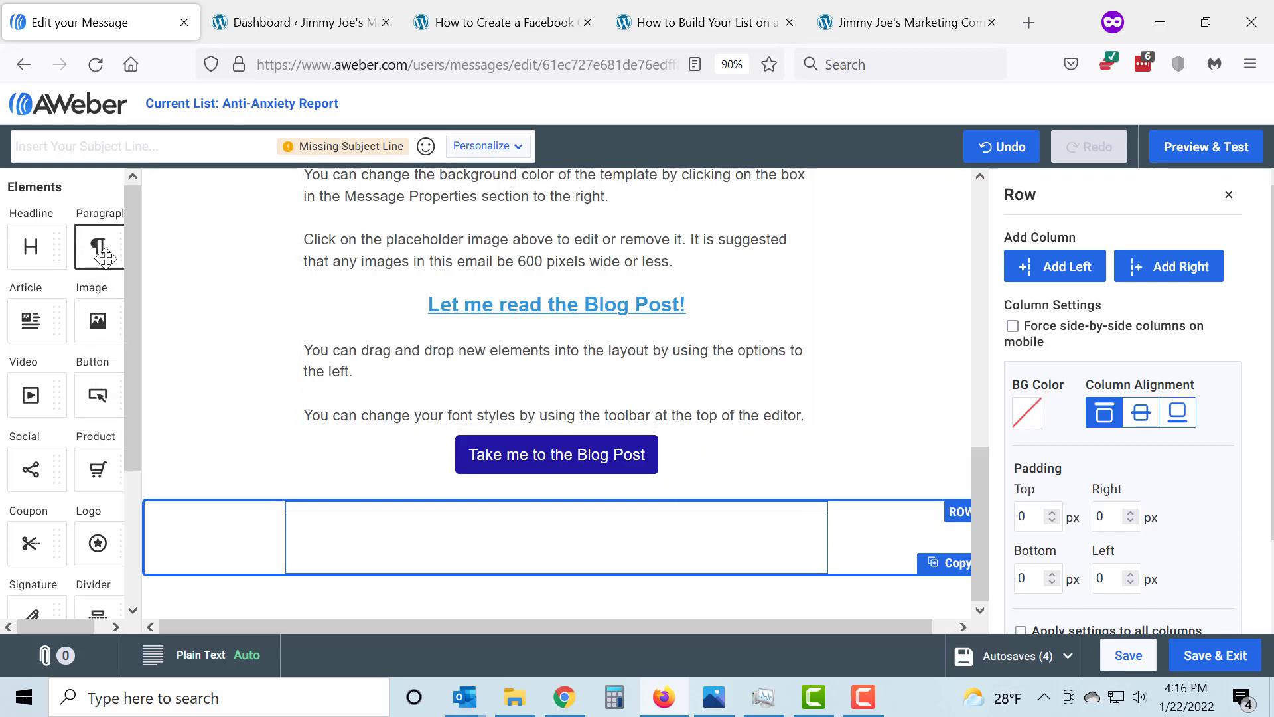
Add a paragraph below the blog post button with the sign-off "Thanks," and the sender's name underneath, and save the message
{"action": "left_click_drag", "start_coordinate": [100, 249], "coordinate": [464, 467]}
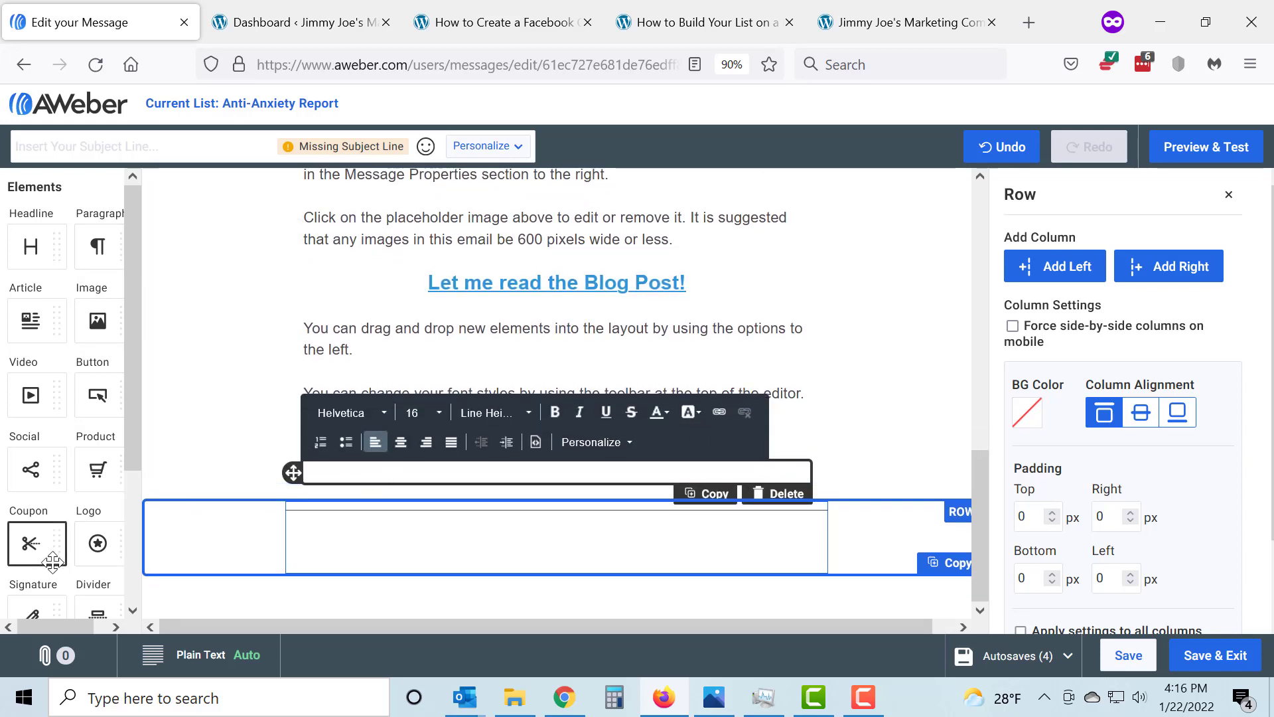
{"action": "scroll", "coordinate": [56, 569], "scroll_direction": "down", "scroll_amount": 3}
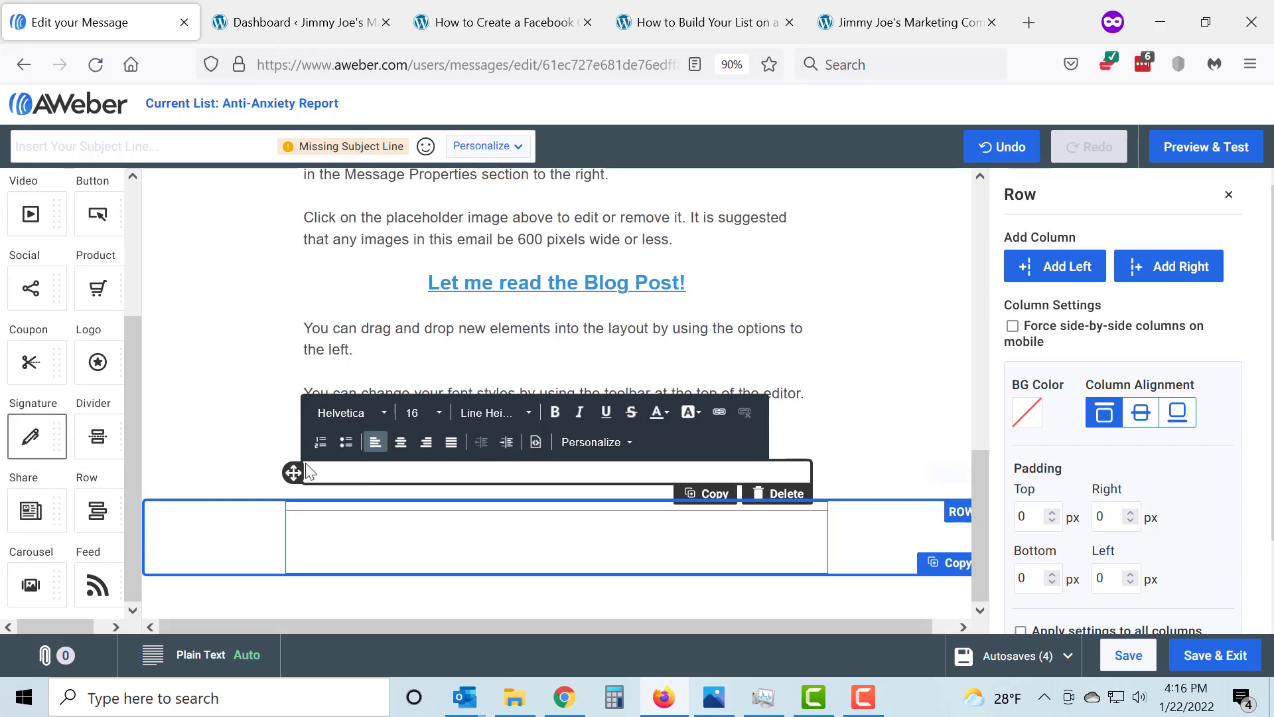
{"action": "left_click", "coordinate": [352, 470]}
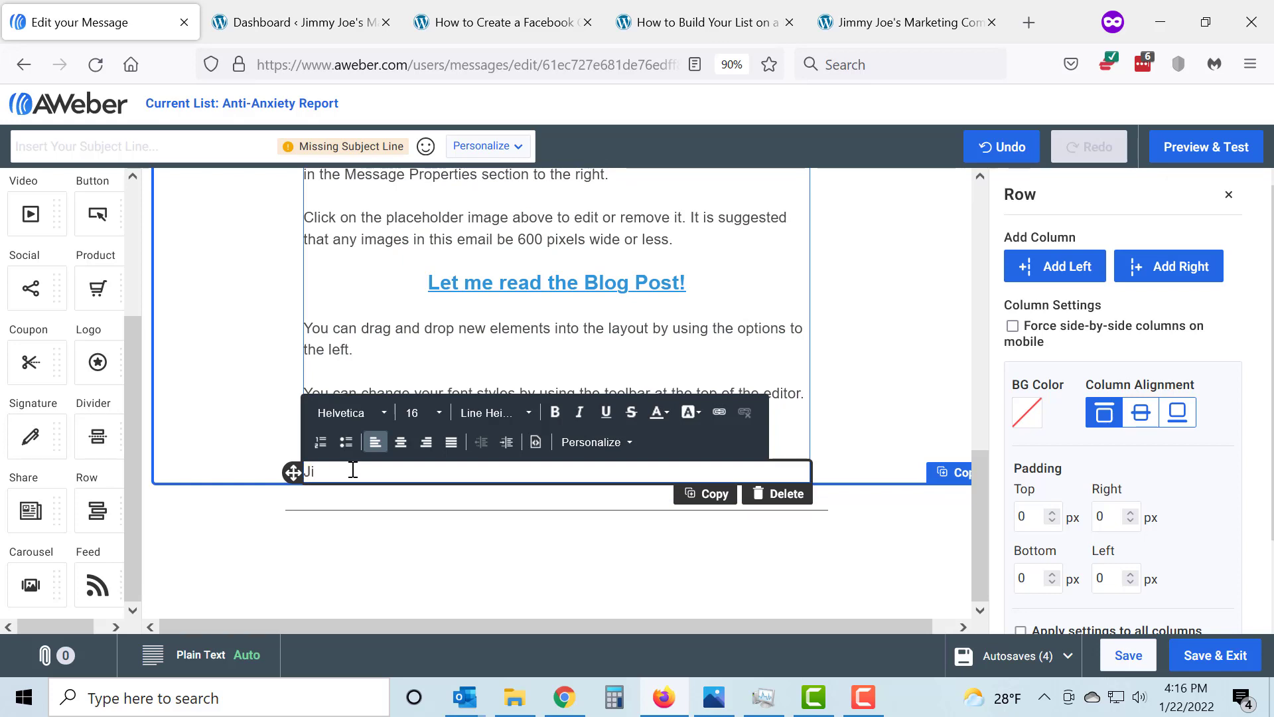
{"action": "type", "text": "anks,"}
{"action": "key", "text": "Return"}
{"action": "type", "text": "Ji"}
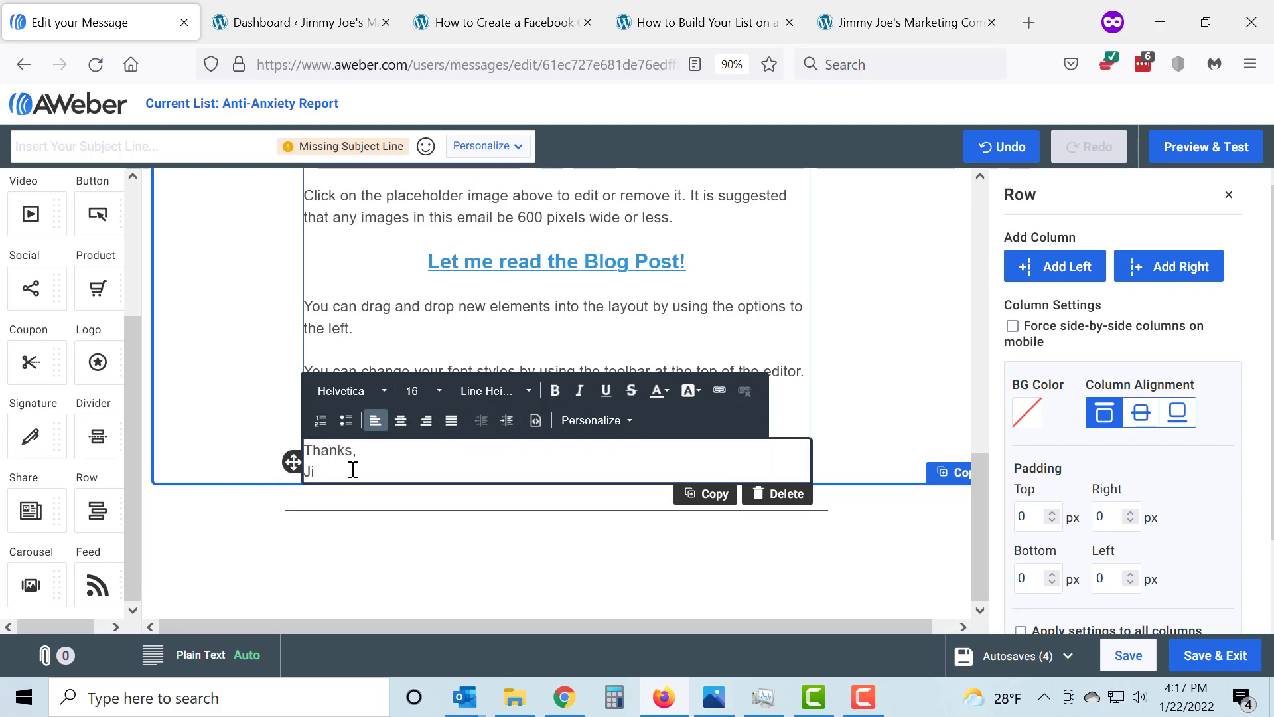
{"action": "type", "text": "mmy Joe"}
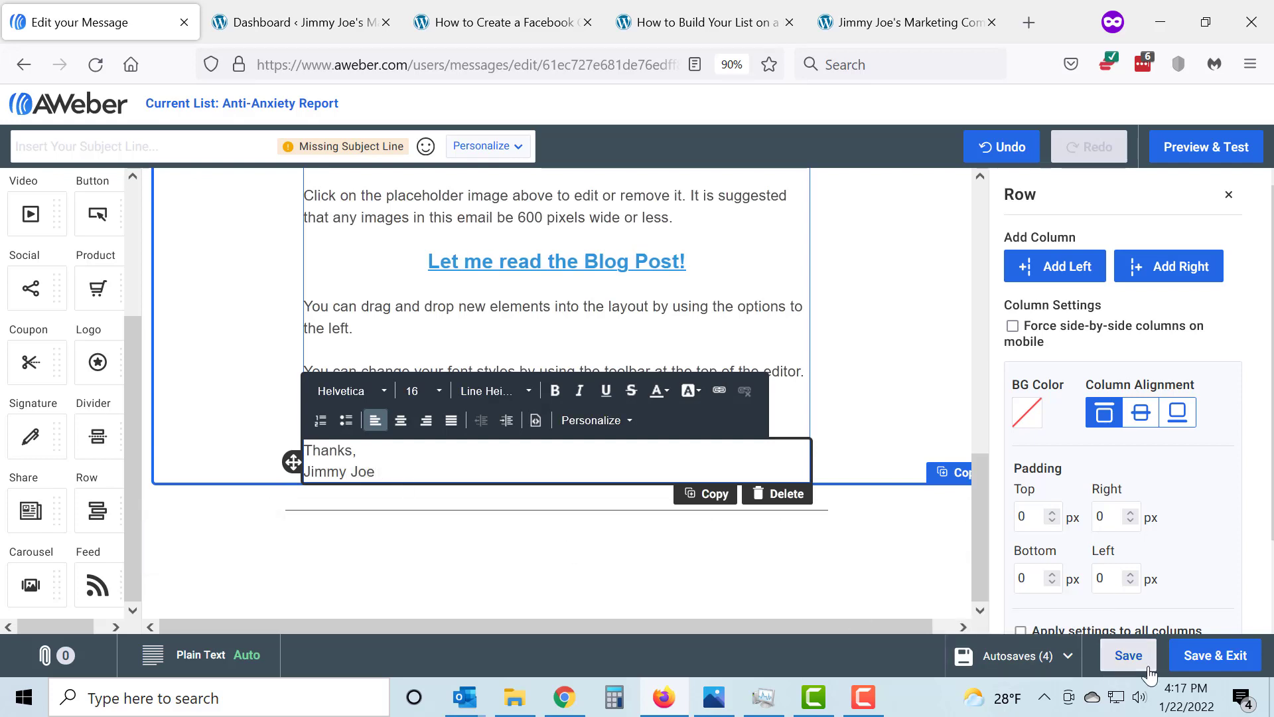
{"action": "left_click", "coordinate": [1129, 657]}
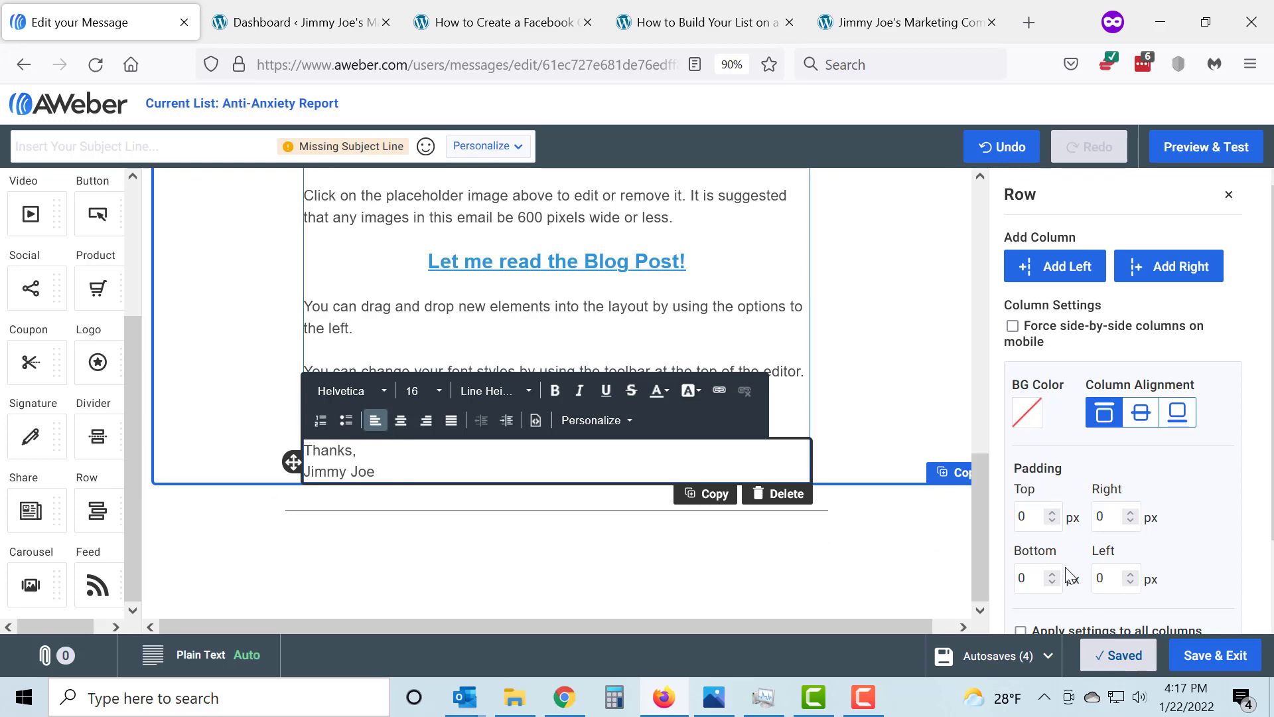
Save the email as a template named "New Blog Post #2"
{"action": "scroll", "coordinate": [932, 380], "scroll_direction": "up", "scroll_amount": 5}
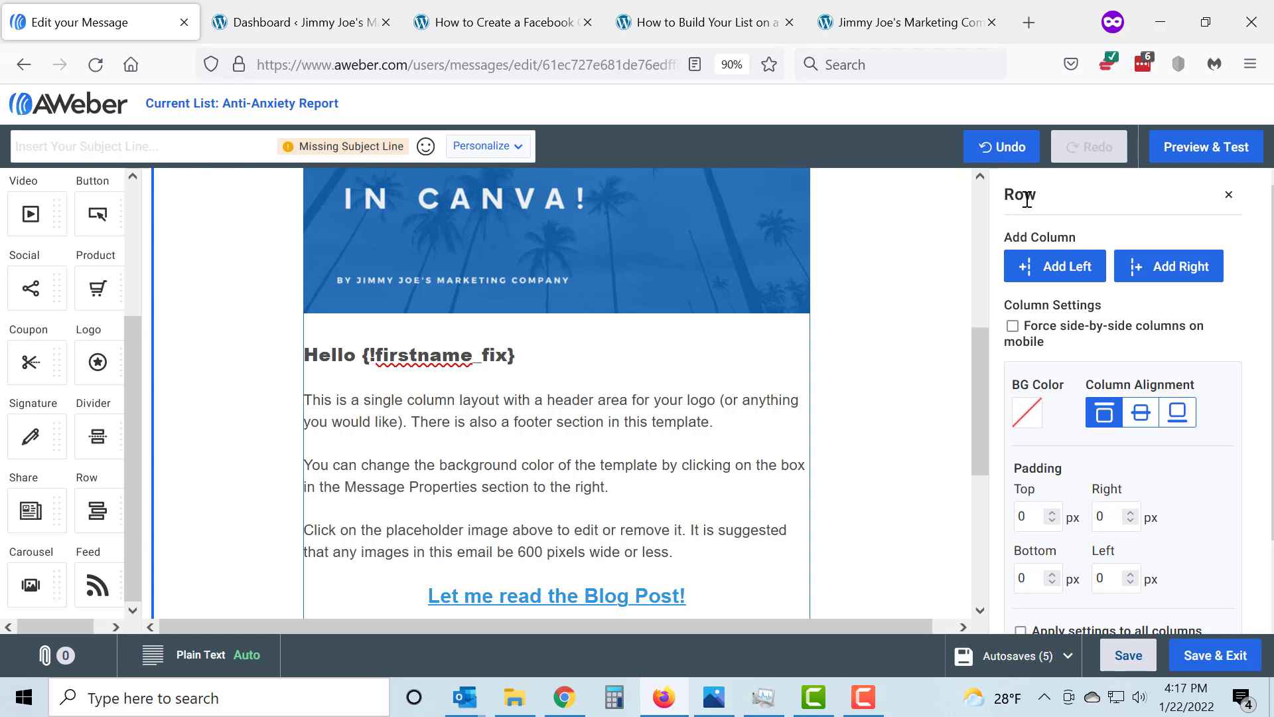
{"action": "left_click", "coordinate": [1229, 195]}
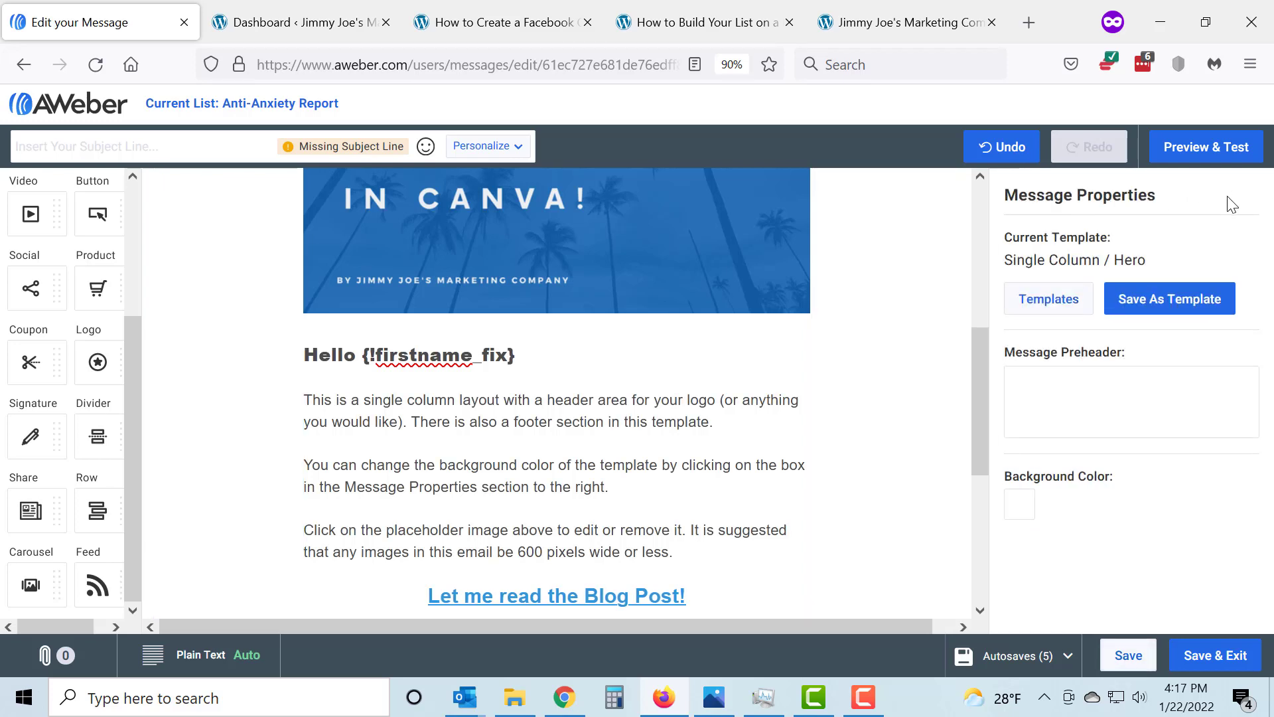
{"action": "left_click", "coordinate": [1173, 306]}
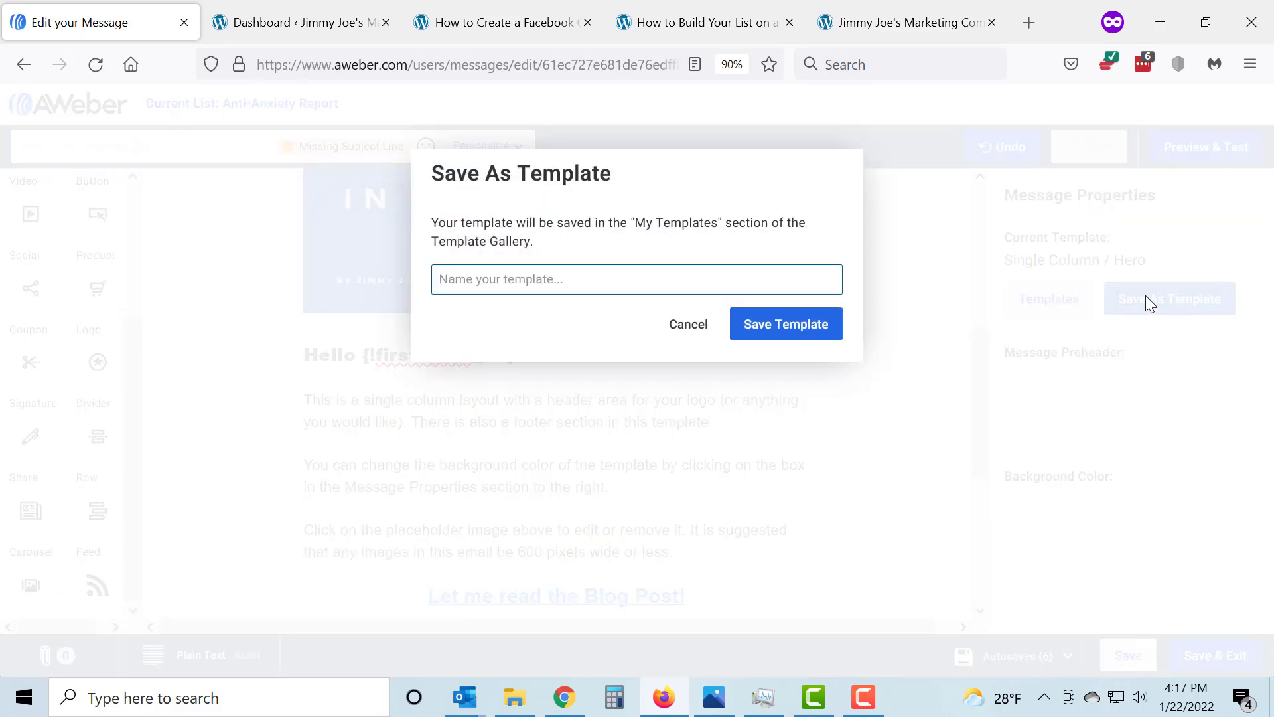
{"action": "left_click", "coordinate": [567, 282]}
{"action": "key", "text": "Return"}
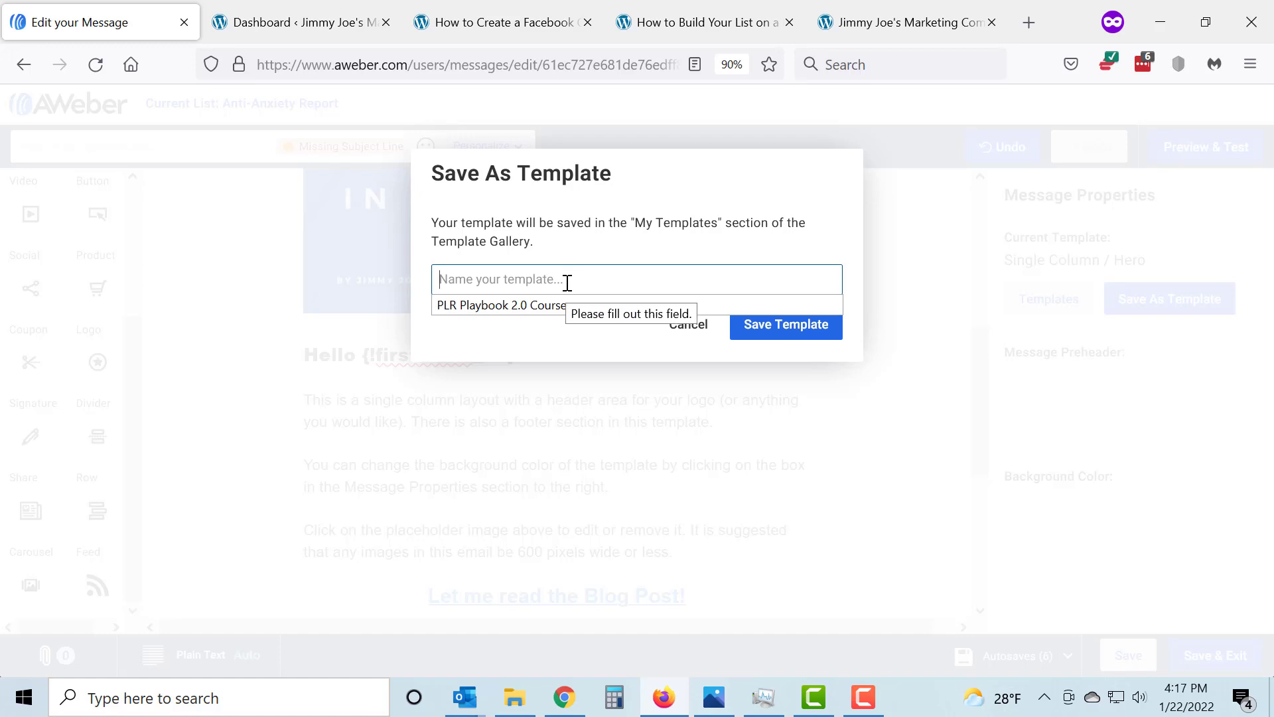
{"action": "type", "text": "N"}
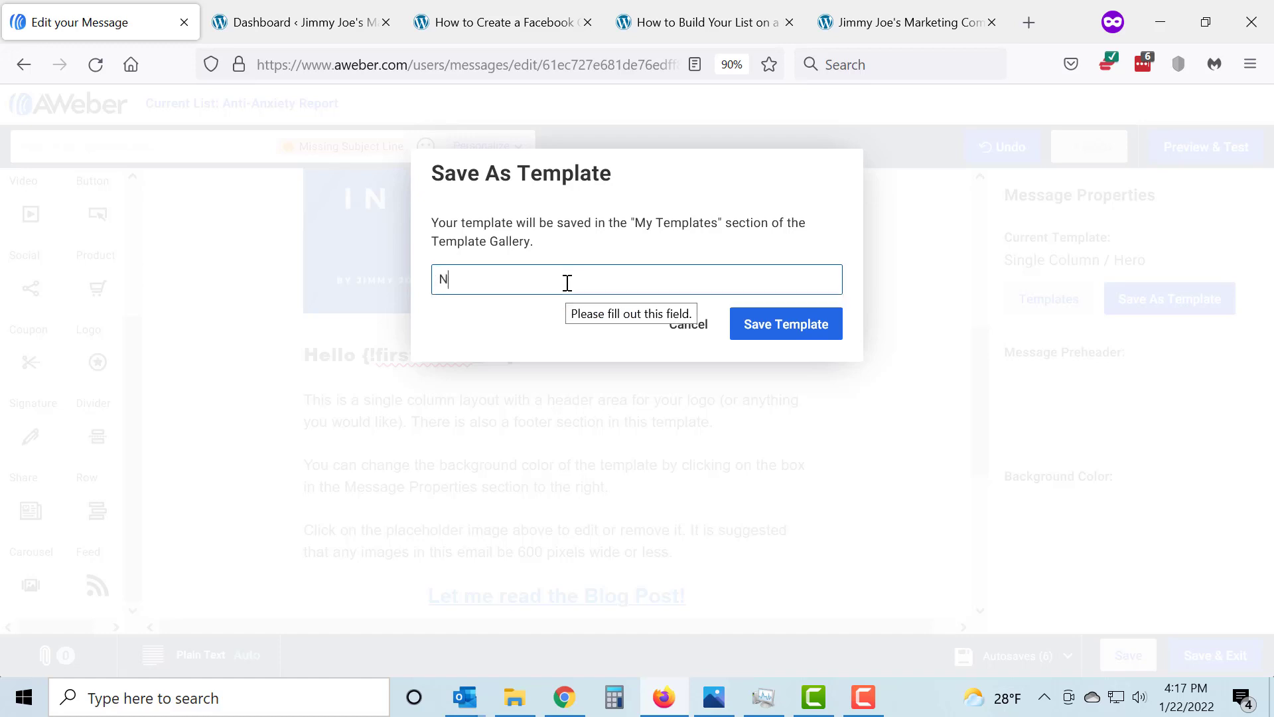
{"action": "type", "text": "ew Blog Post #2"}
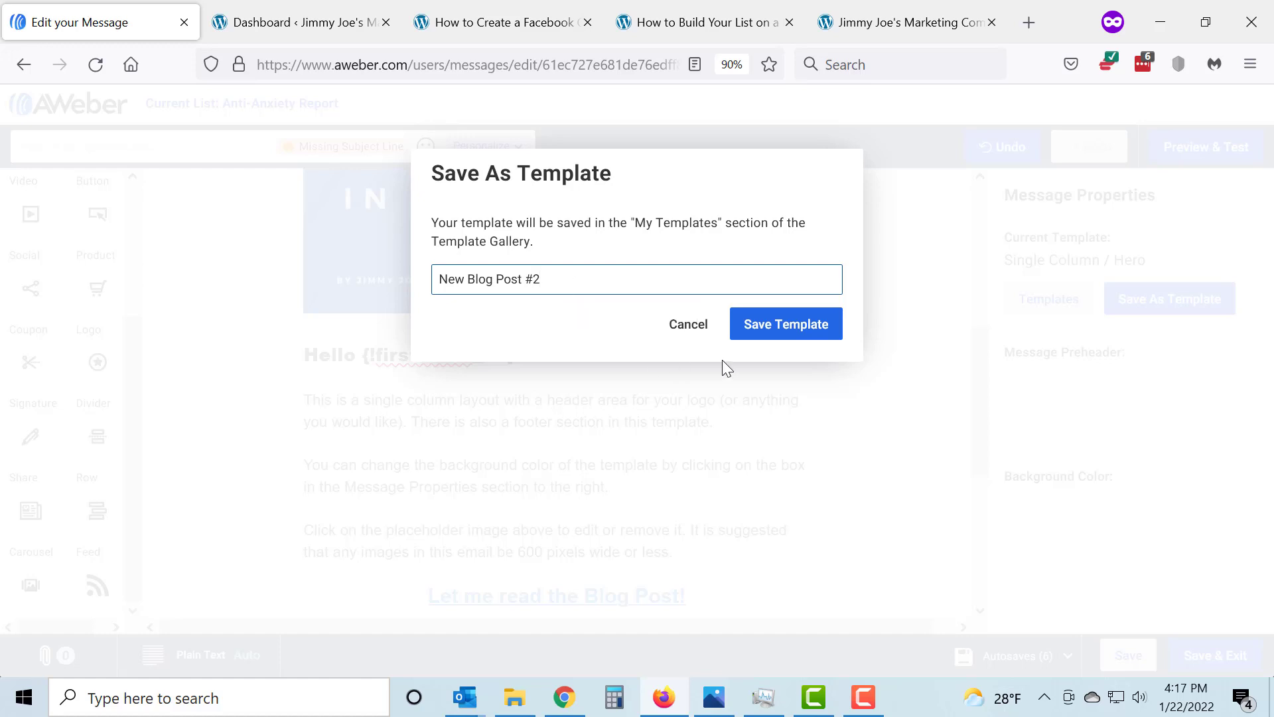
{"action": "left_click", "coordinate": [790, 329]}
{"action": "scroll", "coordinate": [873, 374], "scroll_direction": "down", "scroll_amount": 5}
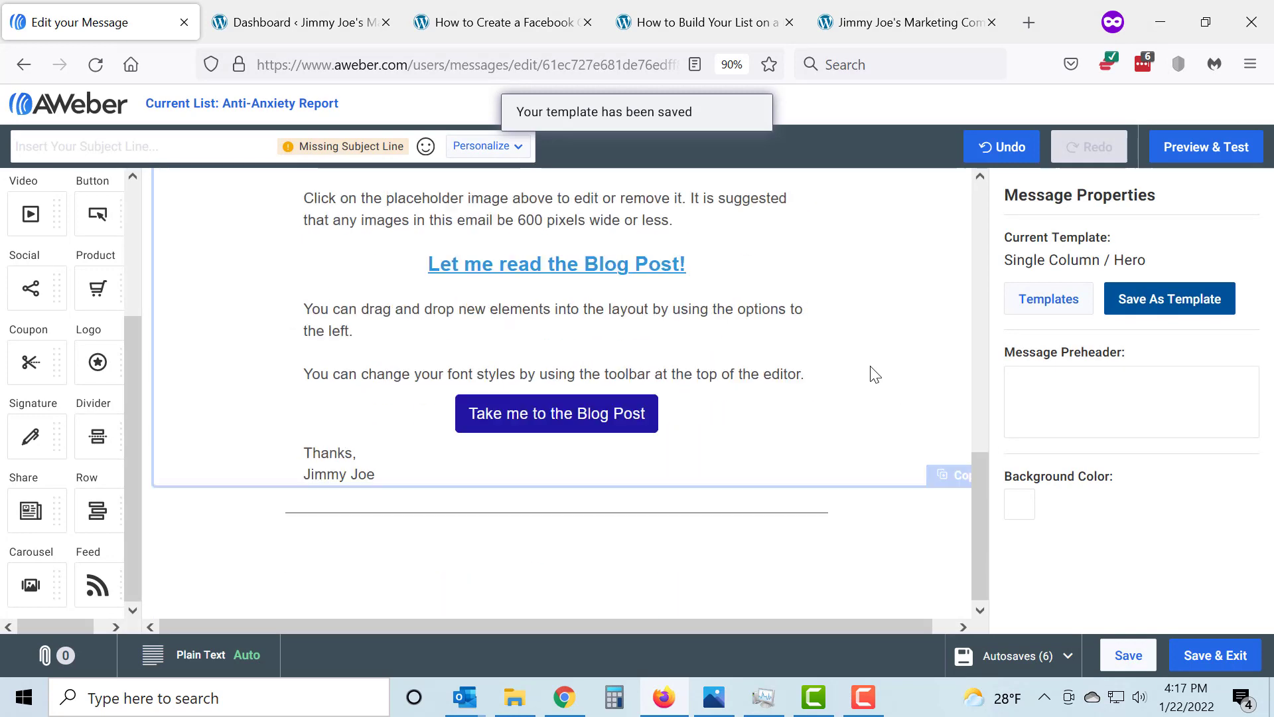
{"action": "scroll", "coordinate": [873, 373], "scroll_direction": "up", "scroll_amount": 6}
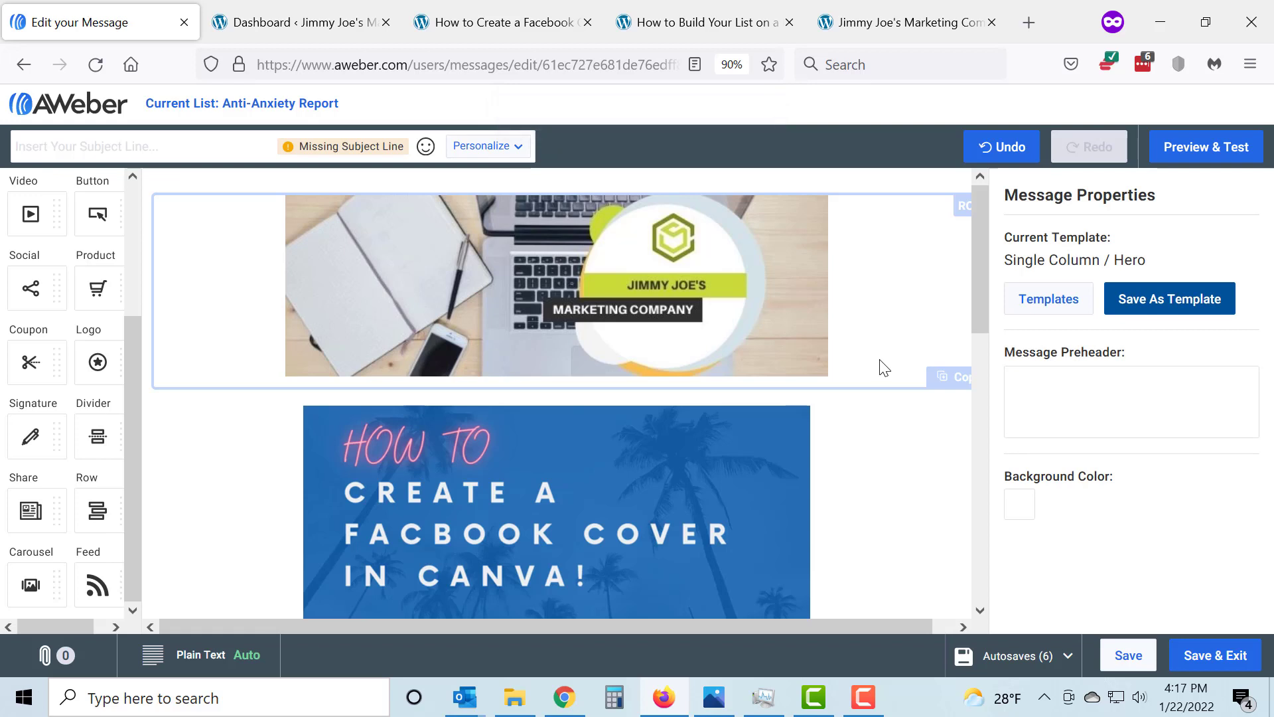
Return to the message drafts and create a new message with the Drag & Drop Email Builder
{"action": "left_click", "coordinate": [56, 106]}
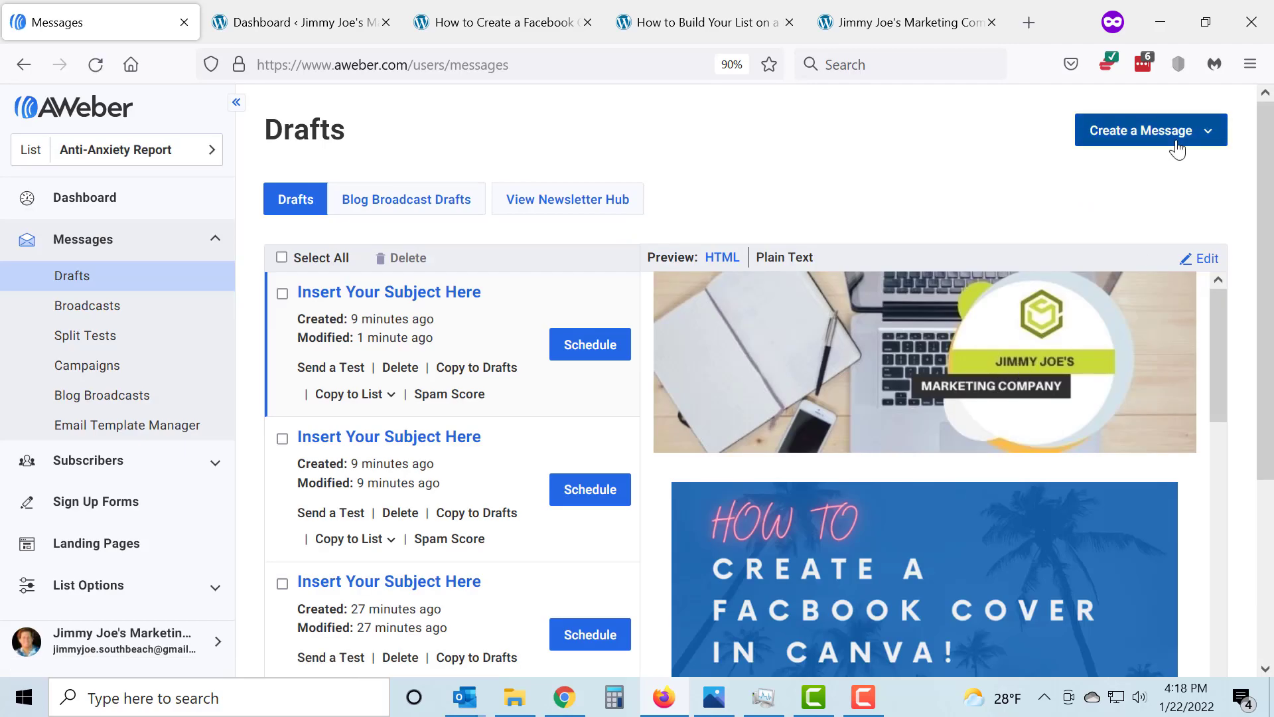
{"action": "left_click", "coordinate": [1178, 147]}
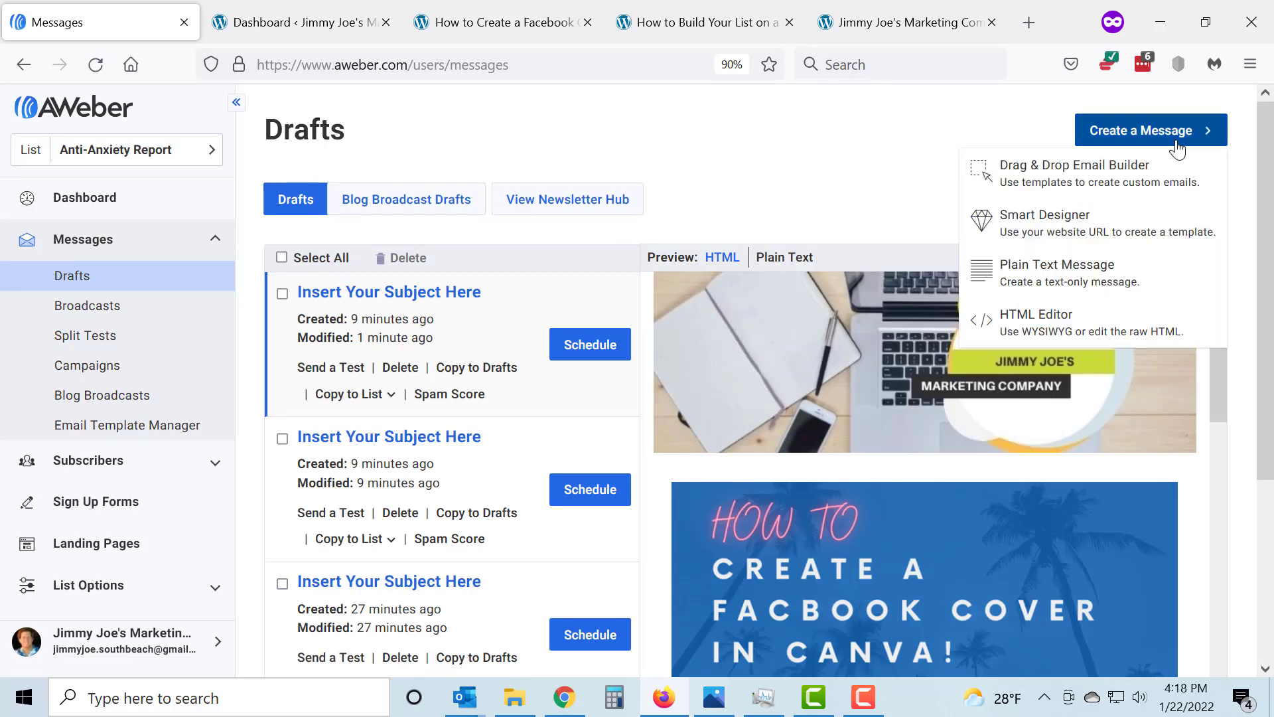
{"action": "left_click", "coordinate": [1136, 182]}
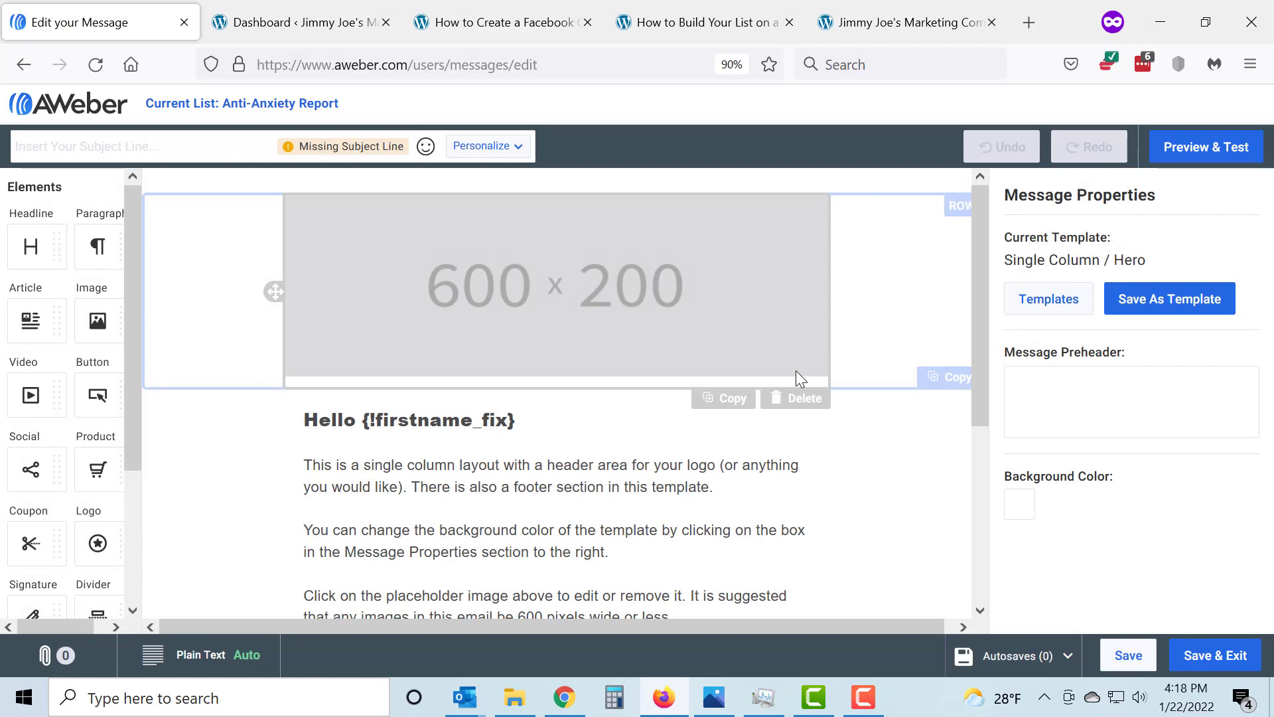
{"action": "scroll", "coordinate": [785, 445], "scroll_direction": "down", "scroll_amount": 5}
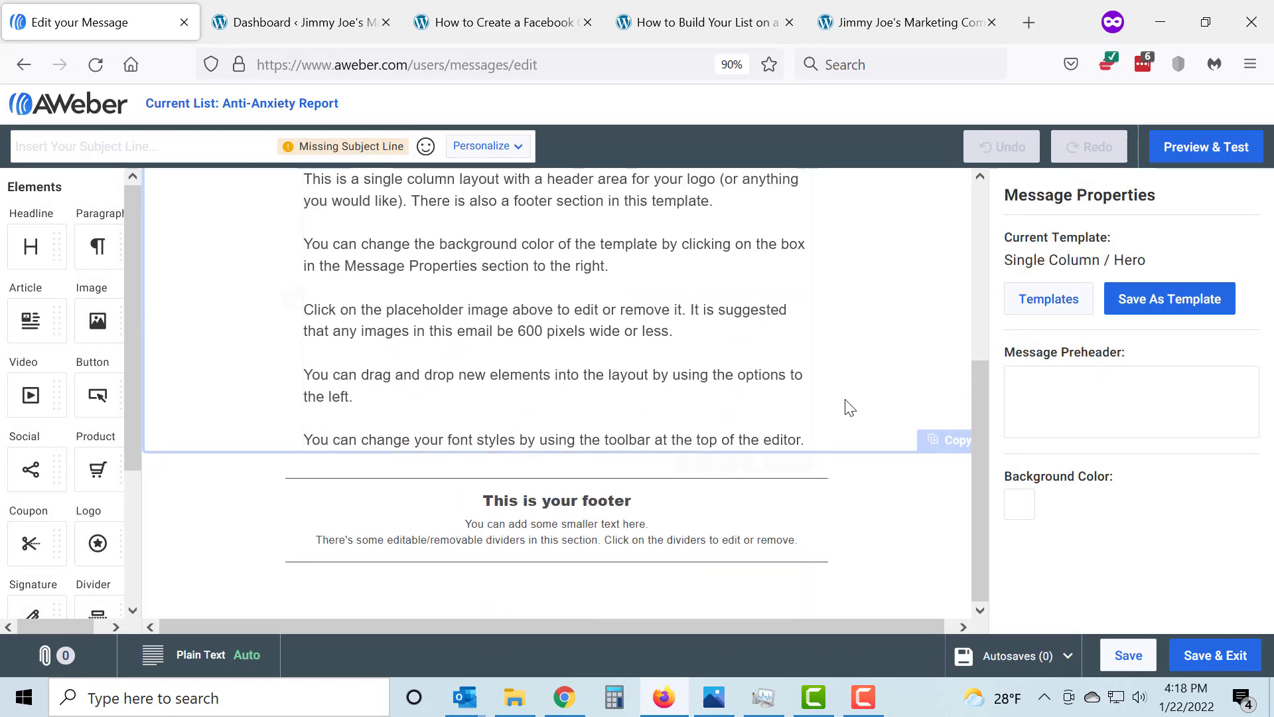
{"action": "scroll", "coordinate": [850, 408], "scroll_direction": "up", "scroll_amount": 5}
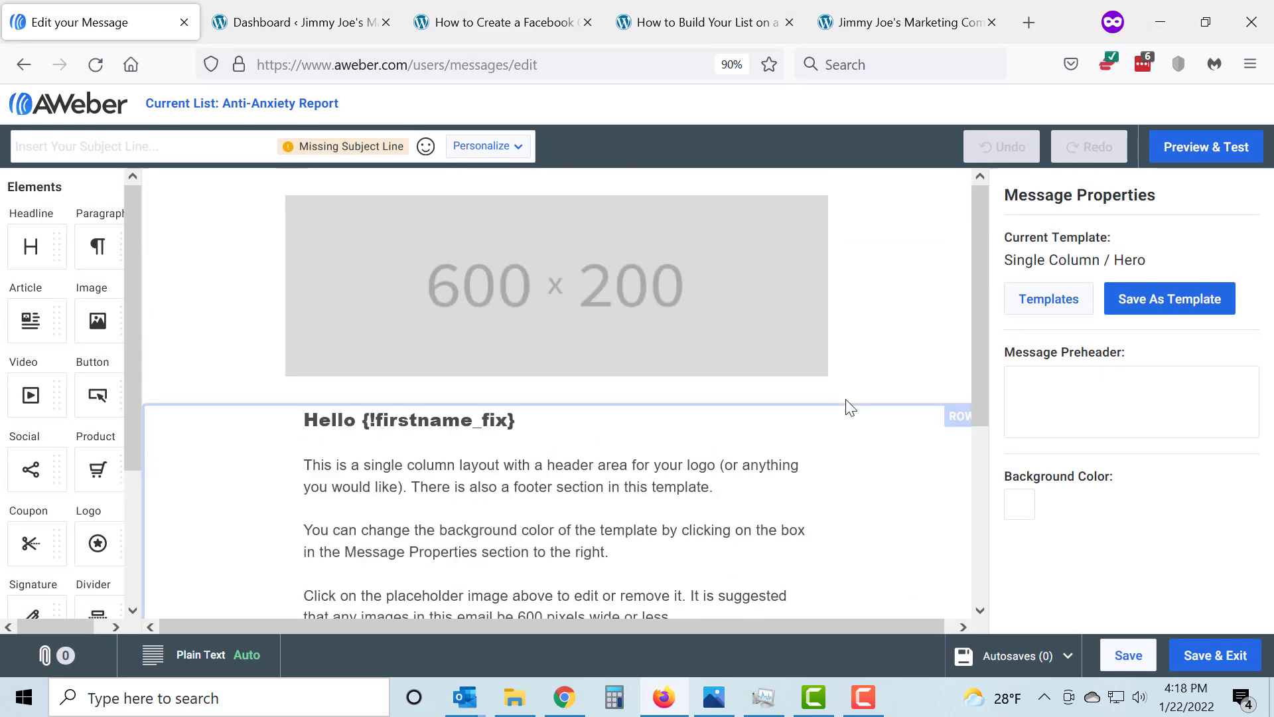
Apply the saved template "New Blog Post #2" to the message without keeping the current message content, and look through the resulting email
{"action": "left_click", "coordinate": [1047, 307]}
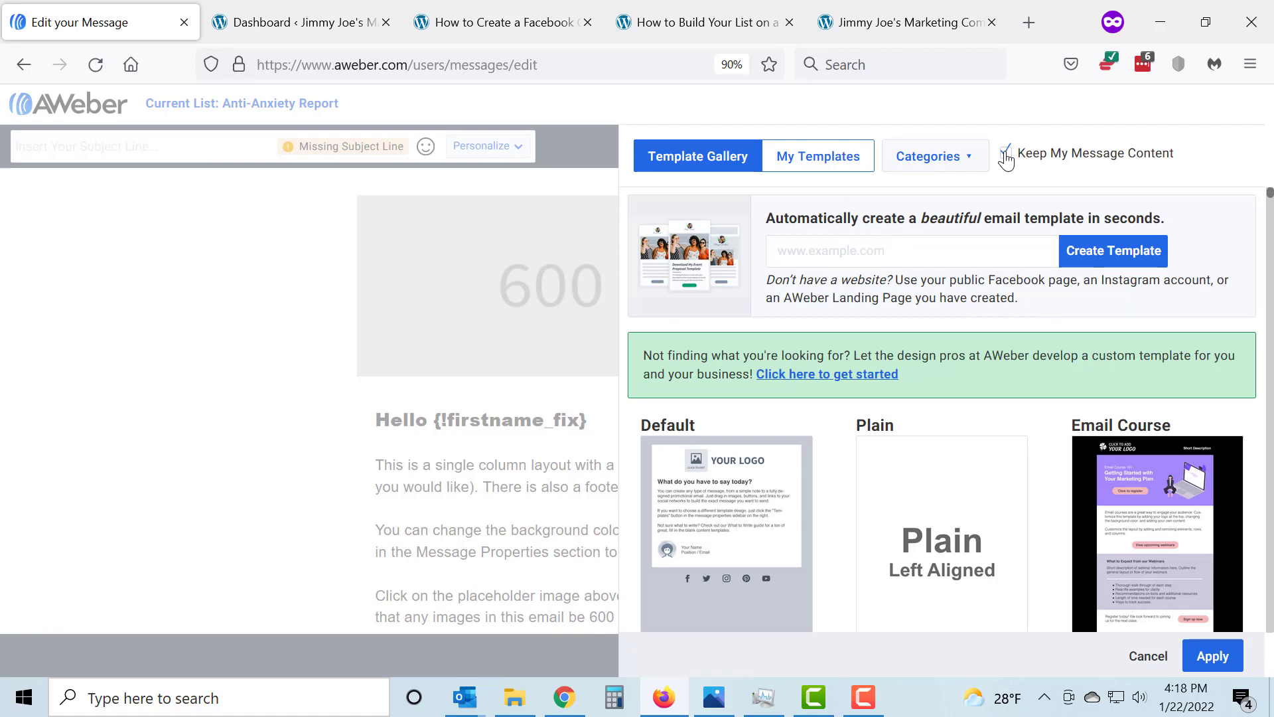
{"action": "left_click", "coordinate": [812, 162]}
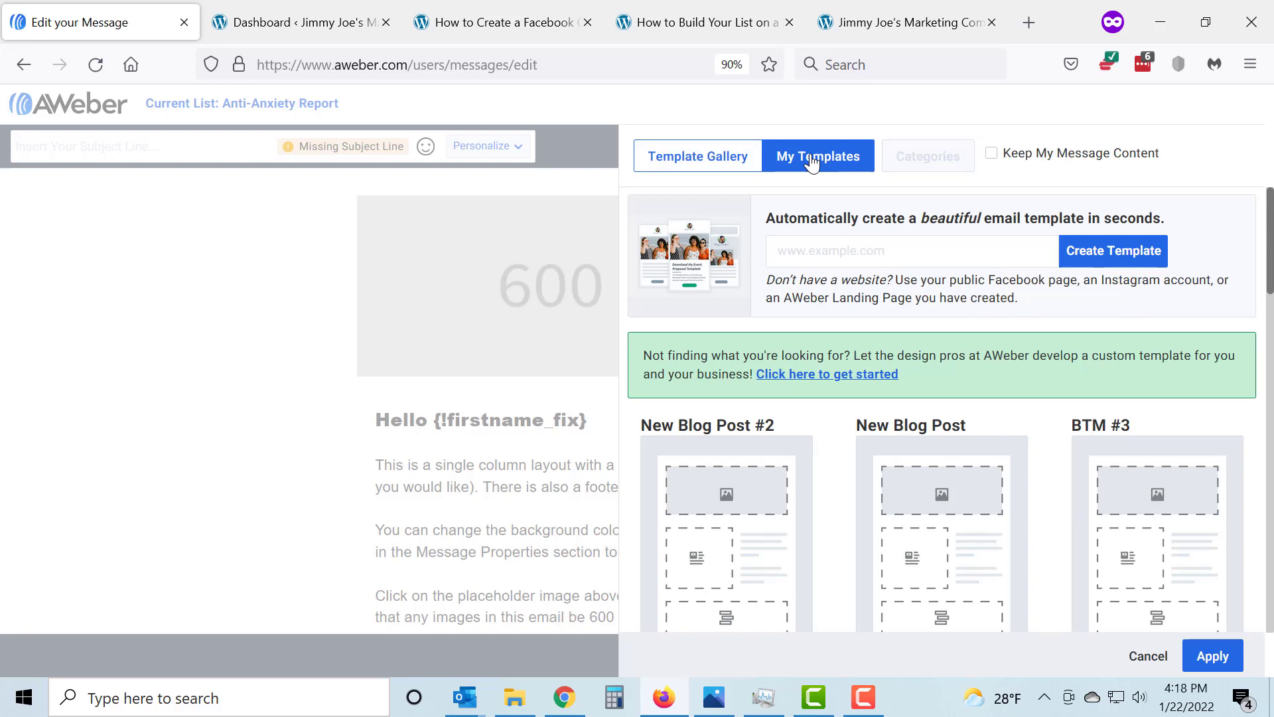
{"action": "scroll", "coordinate": [717, 462], "scroll_direction": "down", "scroll_amount": 2}
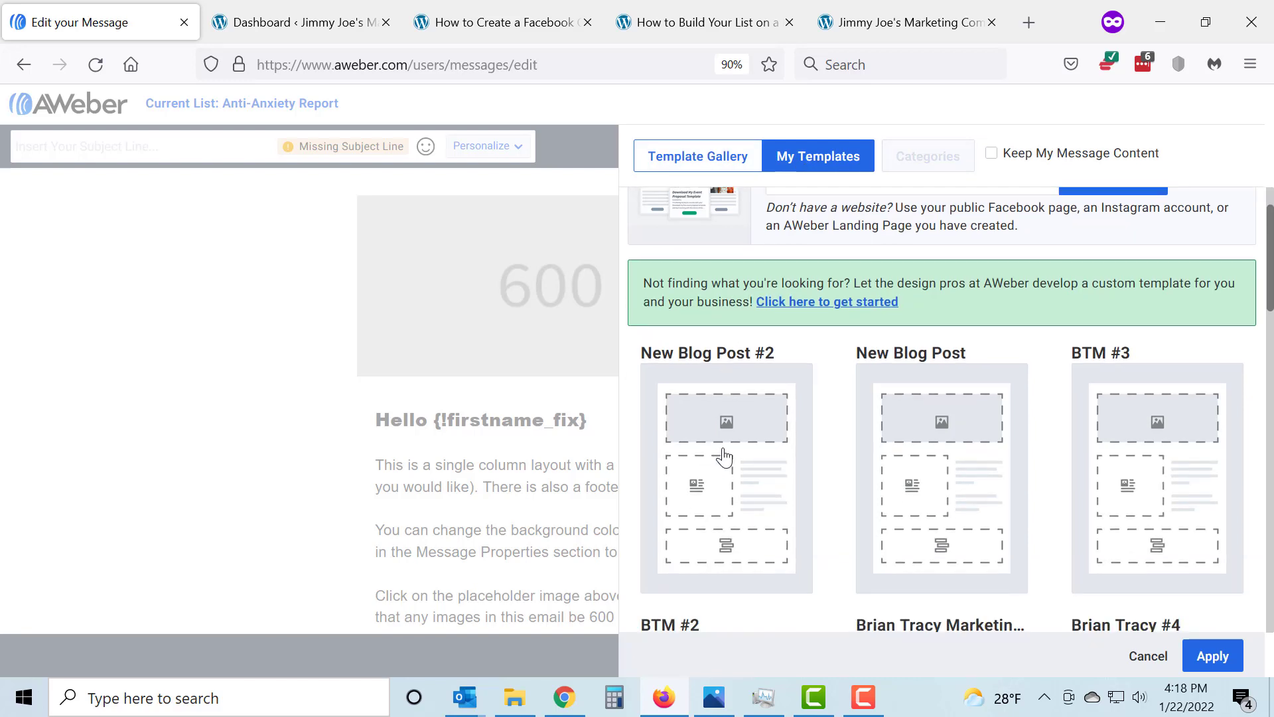
{"action": "left_click", "coordinate": [724, 457]}
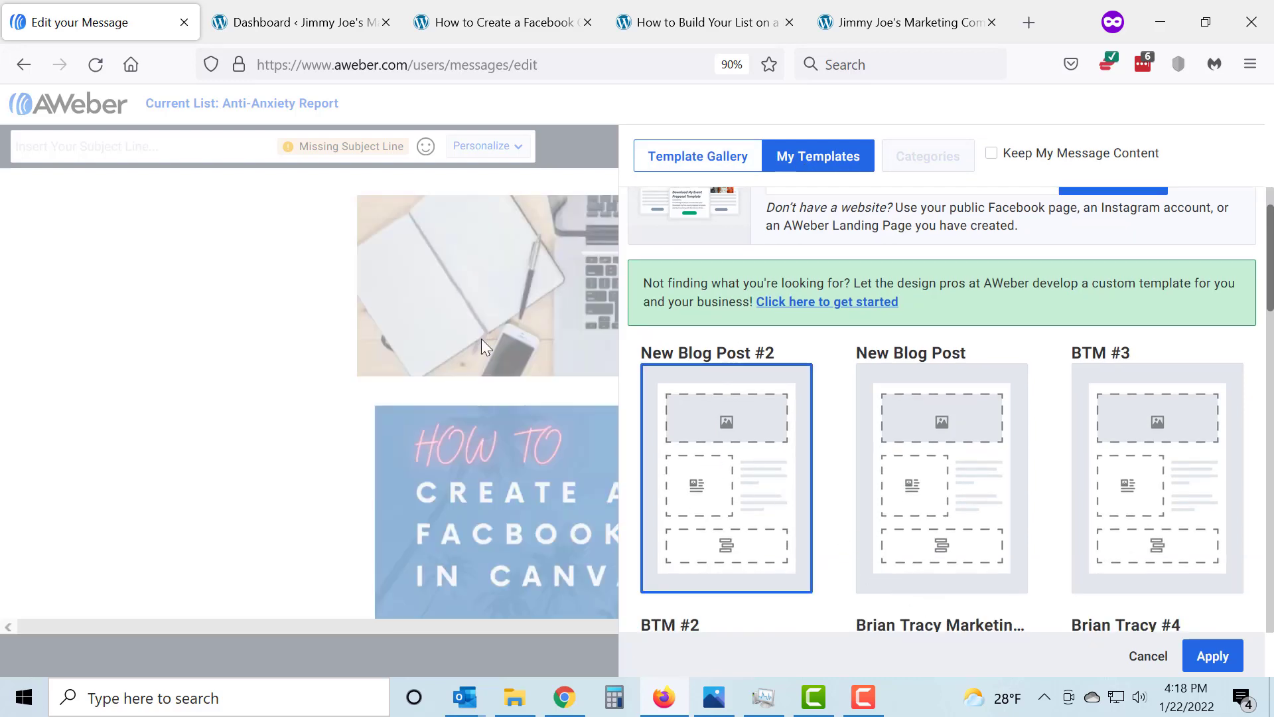
{"action": "left_click", "coordinate": [1213, 656]}
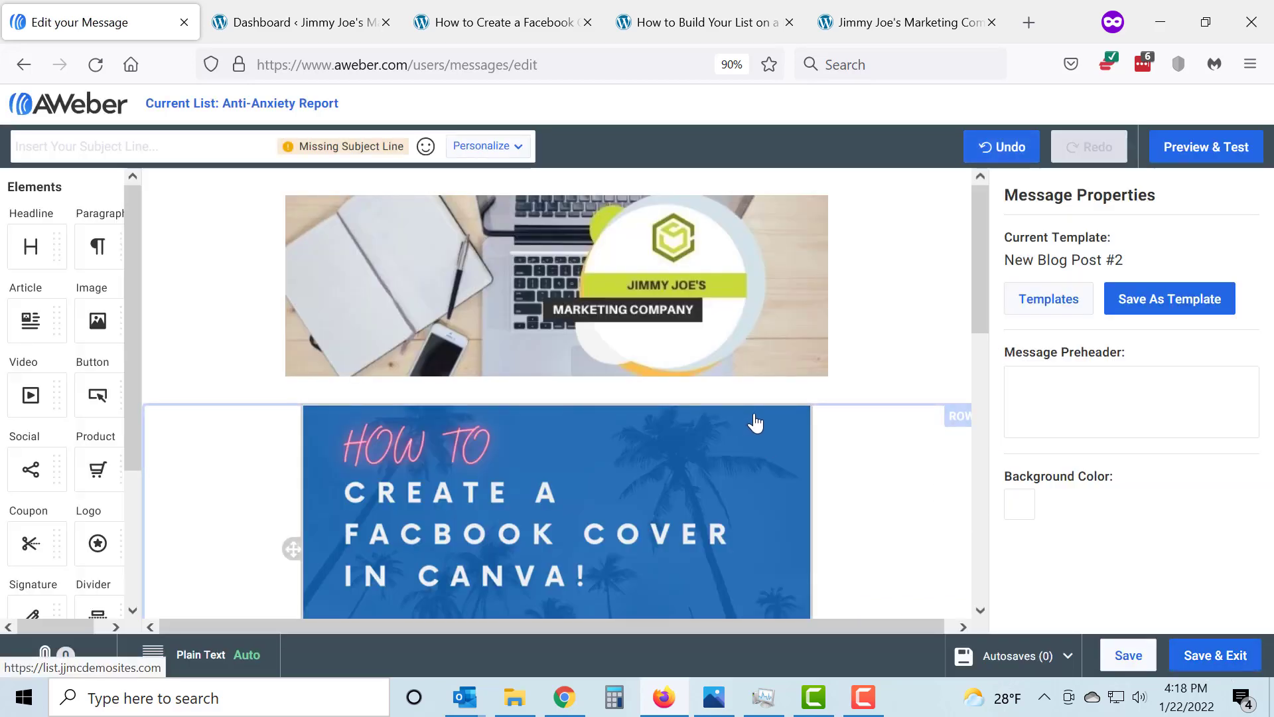
{"action": "scroll", "coordinate": [711, 400], "scroll_direction": "down", "scroll_amount": 5}
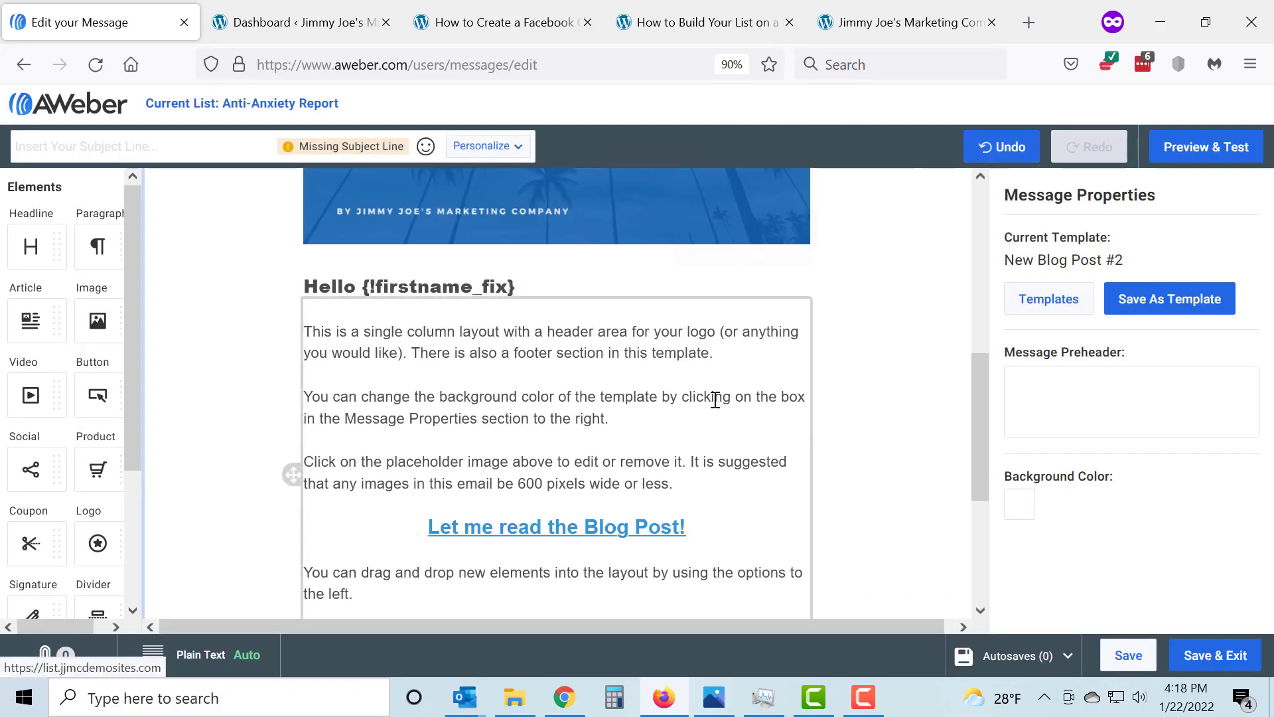
{"action": "scroll", "coordinate": [717, 401], "scroll_direction": "down", "scroll_amount": 4}
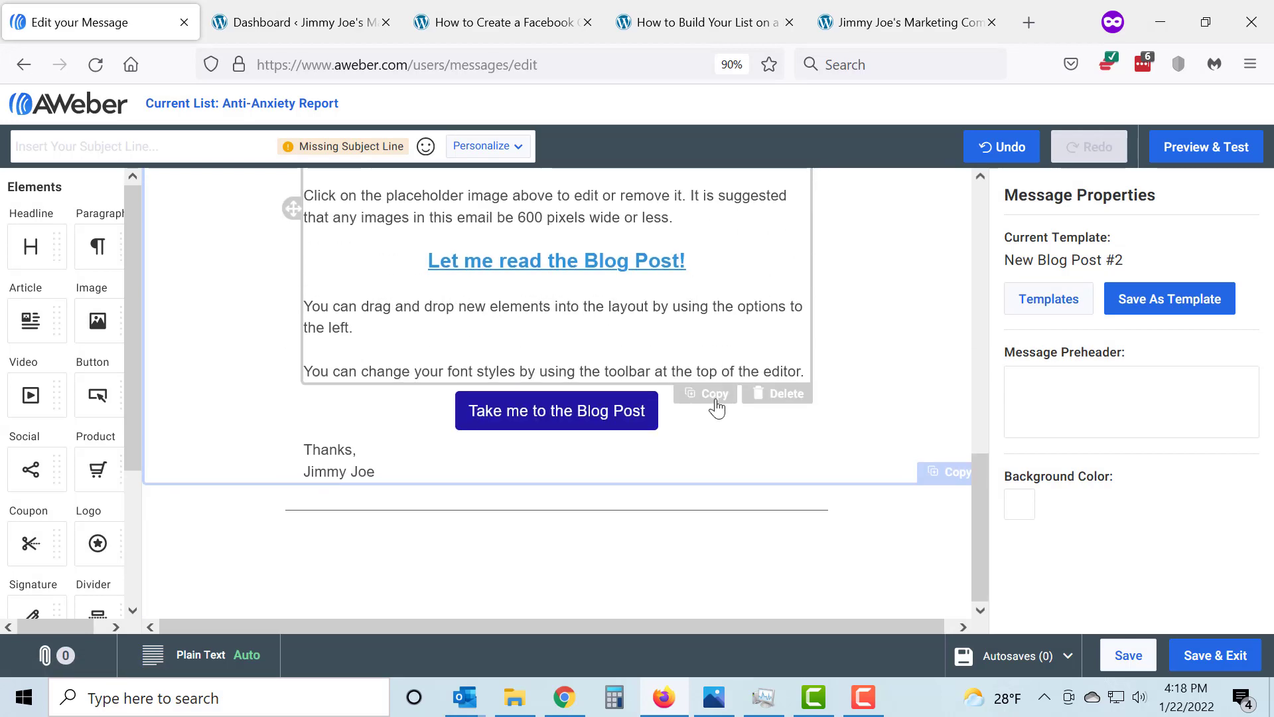
{"action": "scroll", "coordinate": [717, 408], "scroll_direction": "up", "scroll_amount": 8}
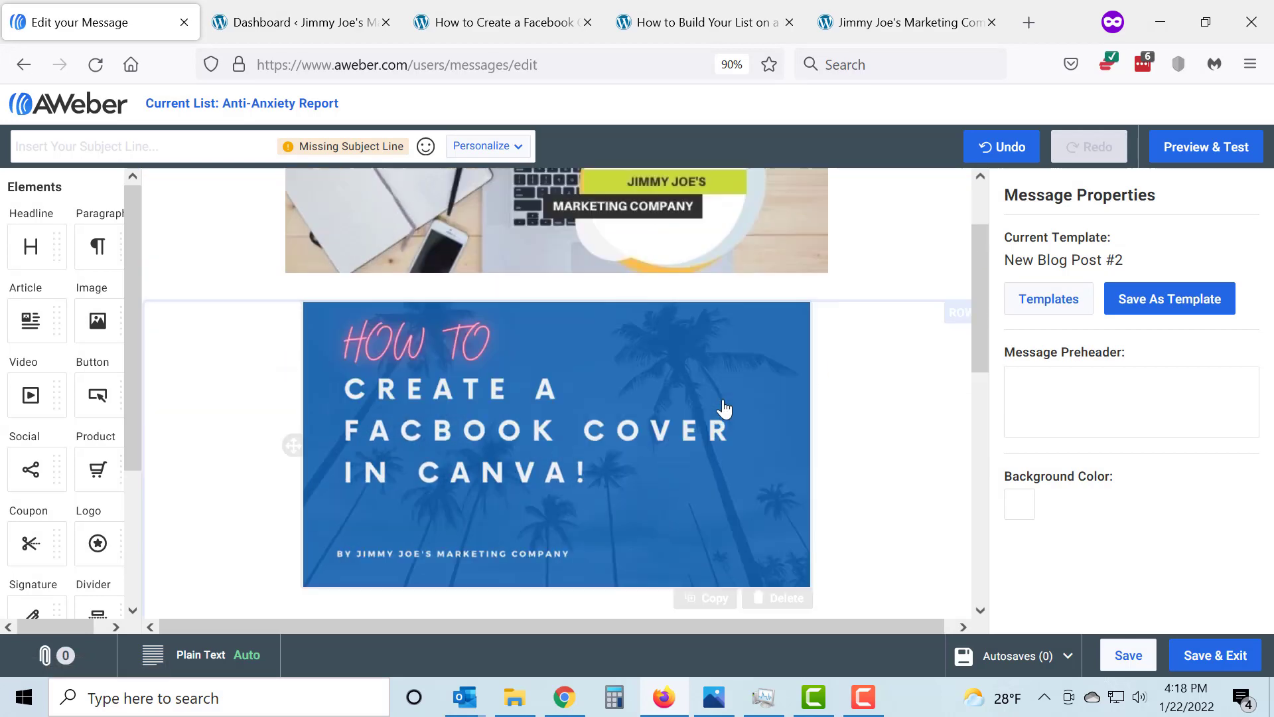
{"action": "scroll", "coordinate": [724, 408], "scroll_direction": "down", "scroll_amount": 2}
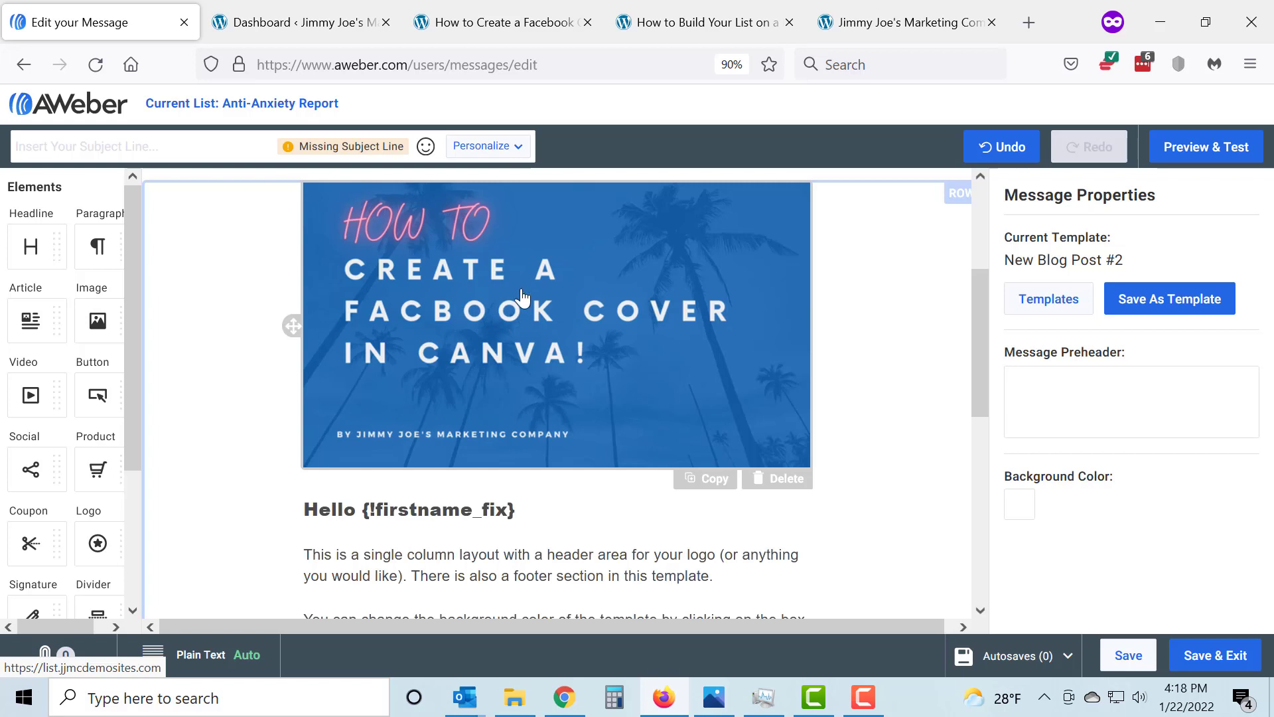
Switch to the "How to Build Your List on a Budget" blog post and copy its web address
{"action": "left_click", "coordinate": [679, 28]}
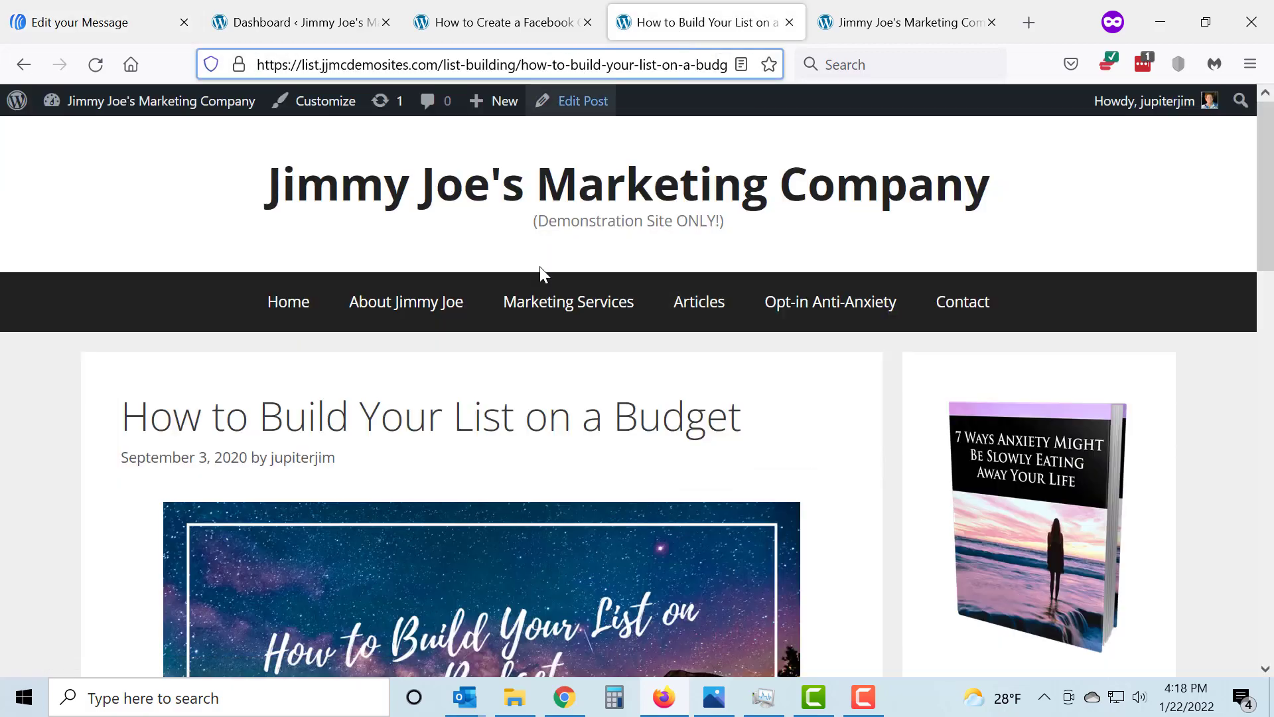
{"action": "scroll", "coordinate": [489, 469], "scroll_direction": "down", "scroll_amount": 10}
{"action": "scroll", "coordinate": [489, 464], "scroll_direction": "up", "scroll_amount": 10}
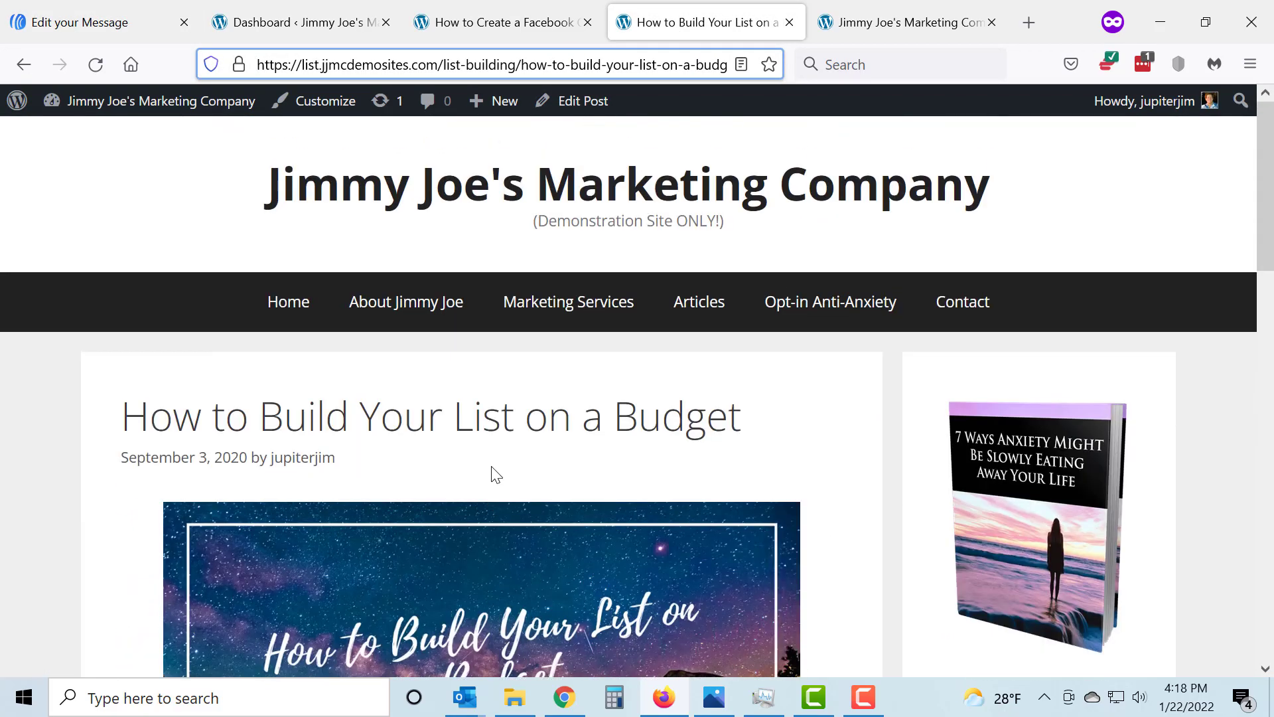
{"action": "left_click", "coordinate": [522, 66]}
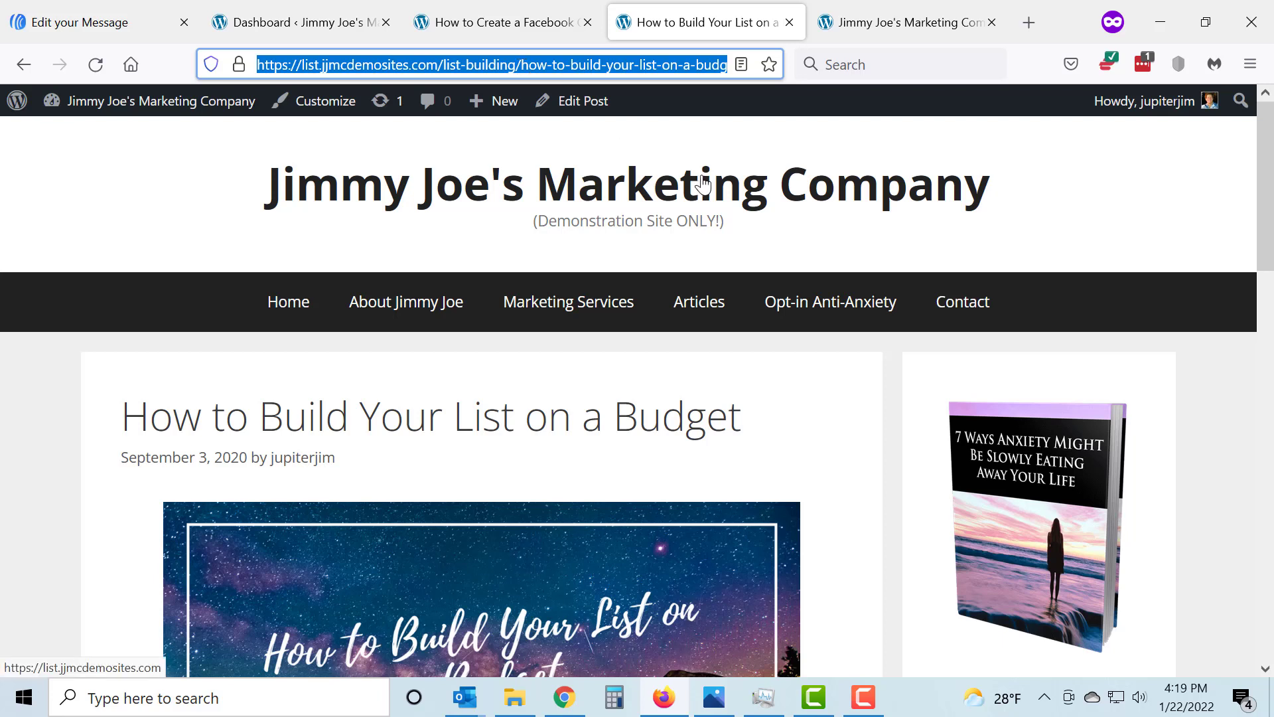
Return to the email message and enter "How to Build a List" as its subject line
{"action": "left_click", "coordinate": [105, 22]}
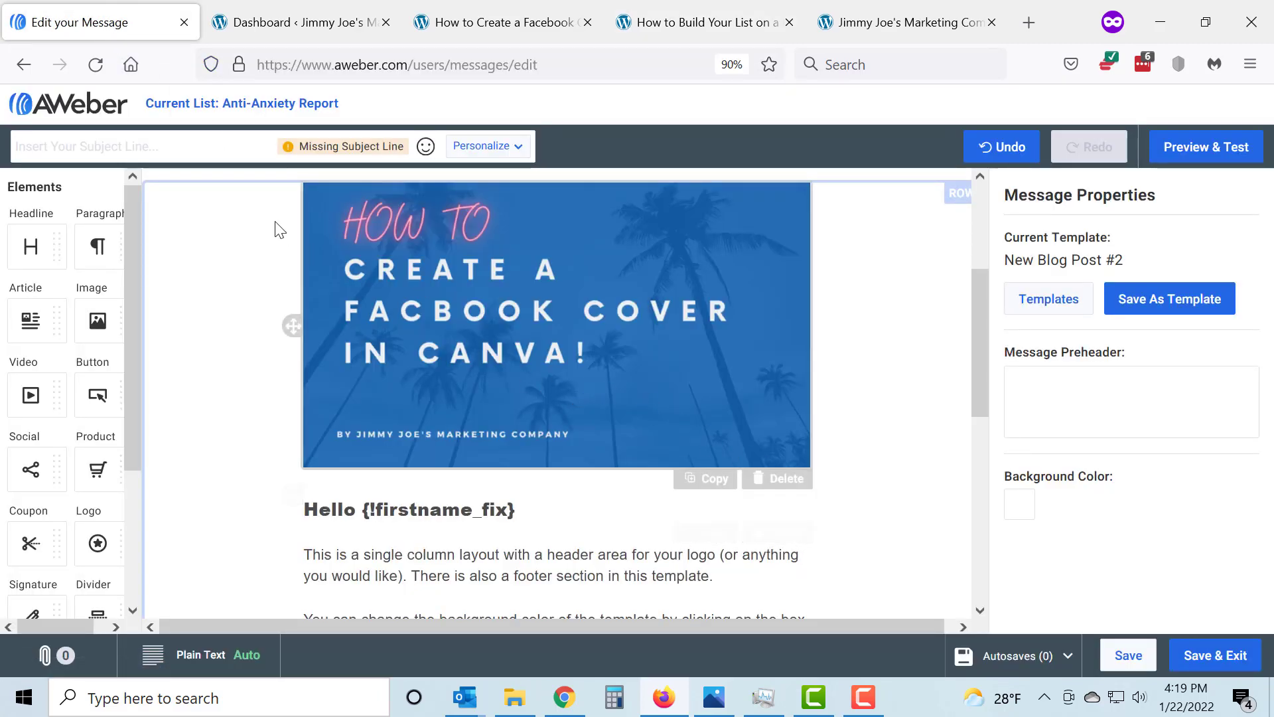
{"action": "left_click", "coordinate": [234, 153]}
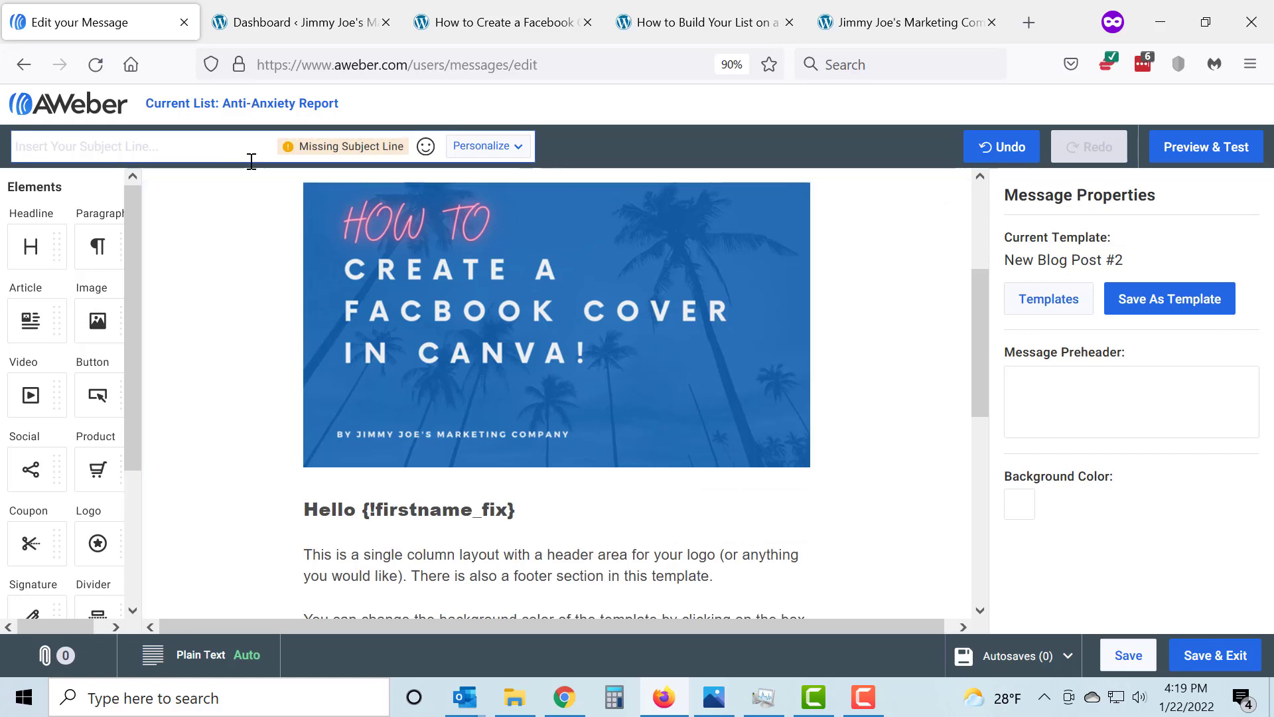
{"action": "type", "text": "H"}
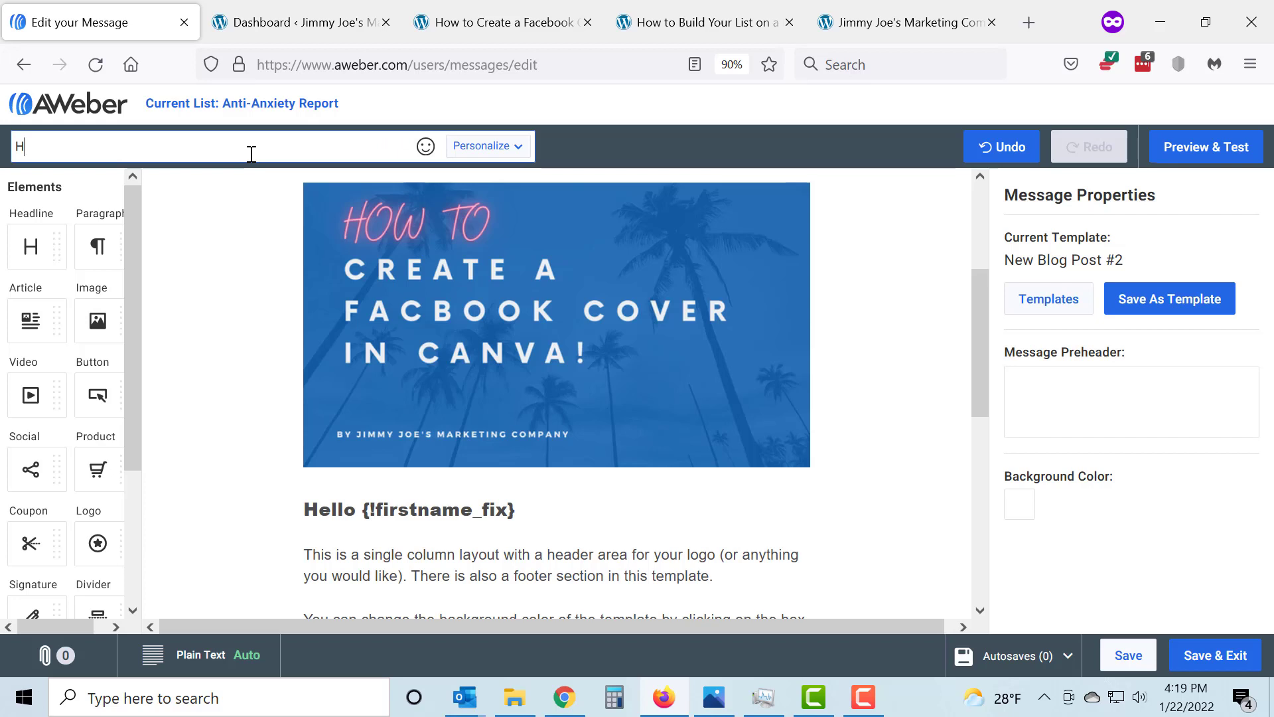
{"action": "type", "text": "ow to Bui"}
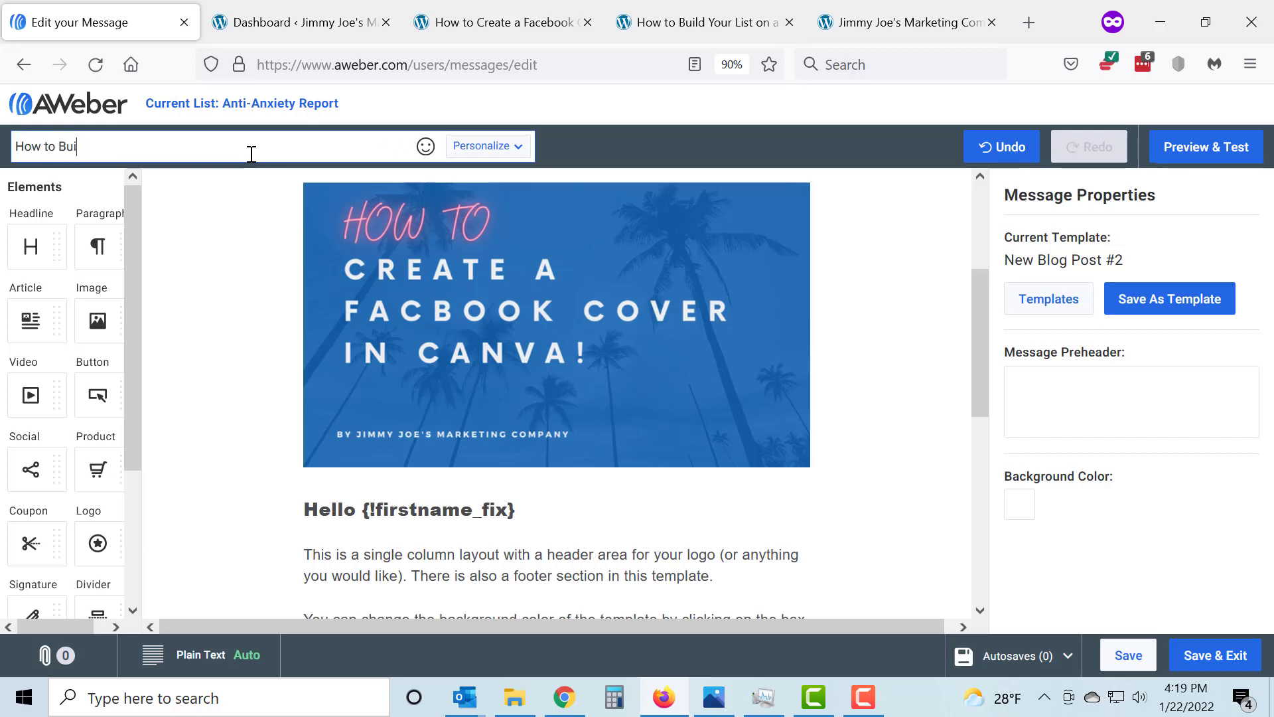
{"action": "type", "text": "ld a List"}
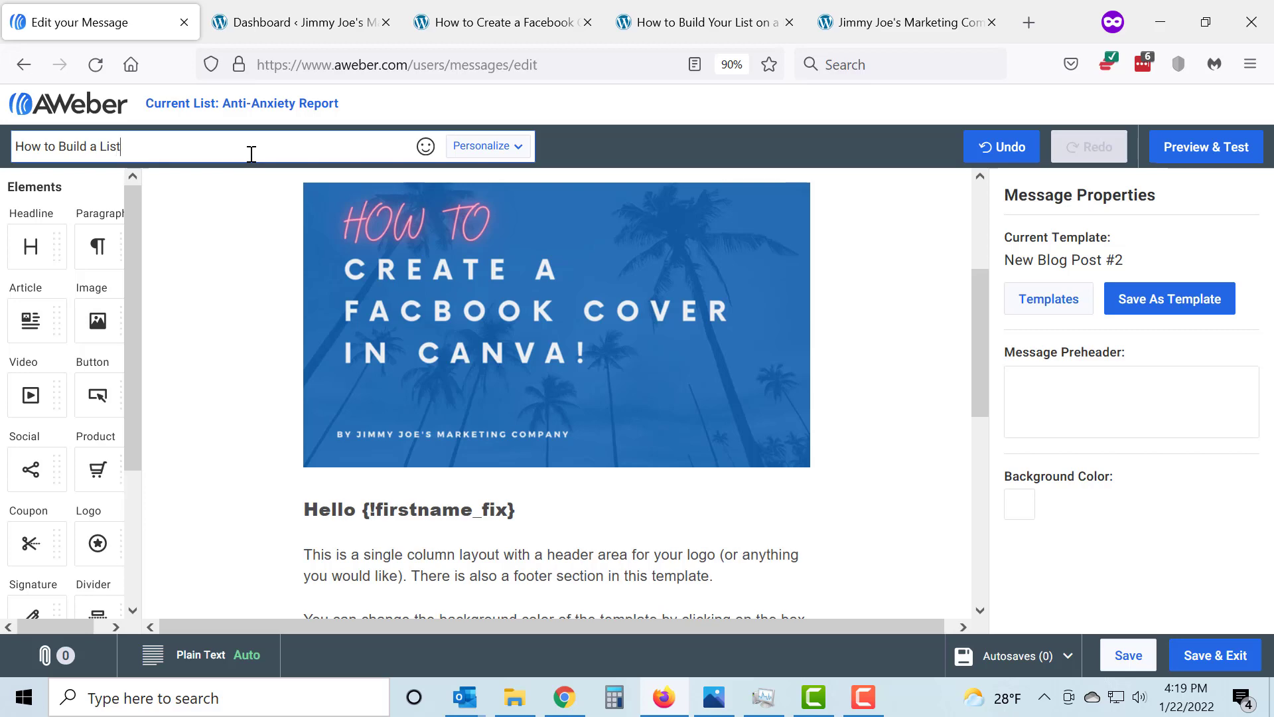
Replace the link on the "Let me read the Blog Post!" text with the copied how-to-build-your-list-on-a-budget address over https
{"action": "scroll", "coordinate": [823, 316], "scroll_direction": "down", "scroll_amount": 5}
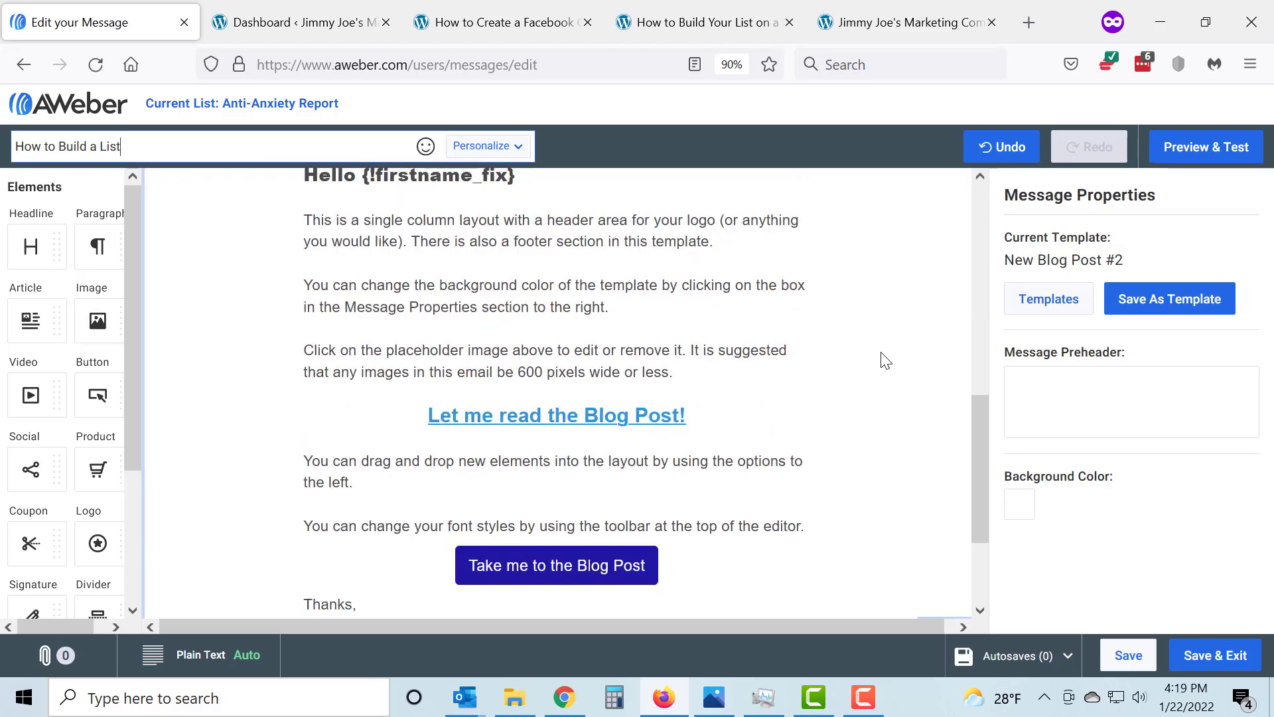
{"action": "left_click", "coordinate": [559, 423]}
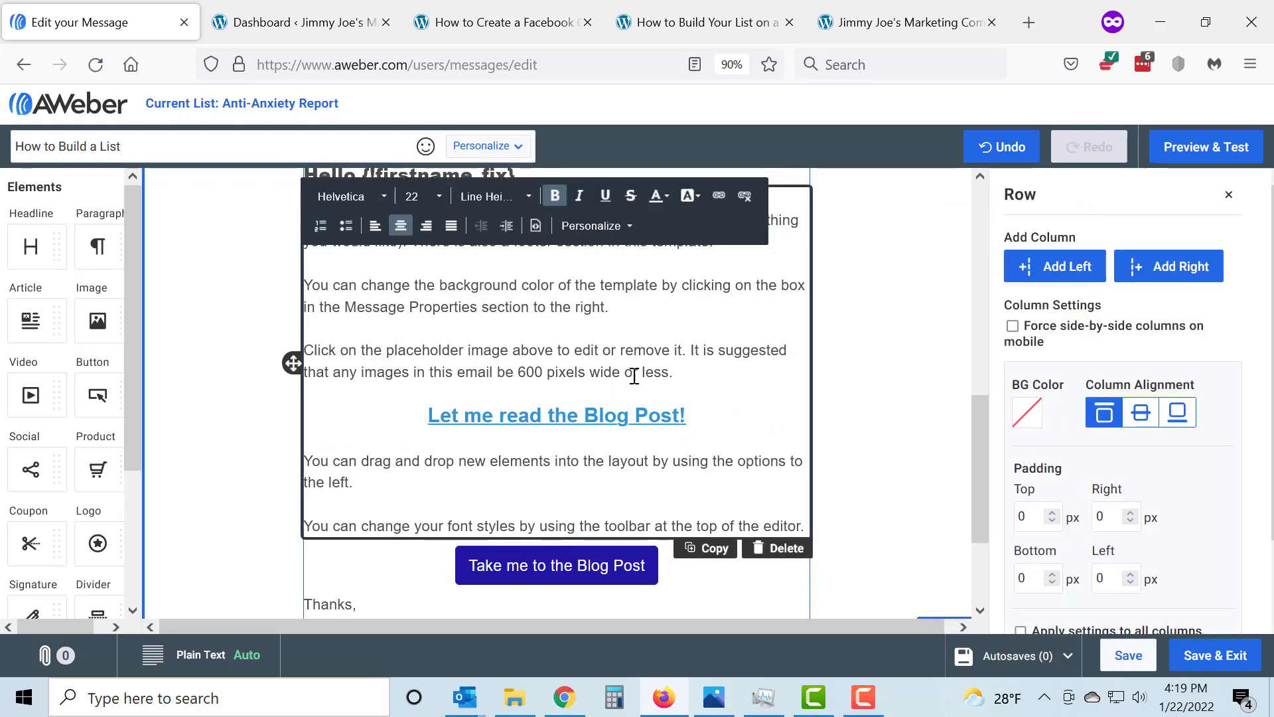
{"action": "left_click", "coordinate": [744, 196]}
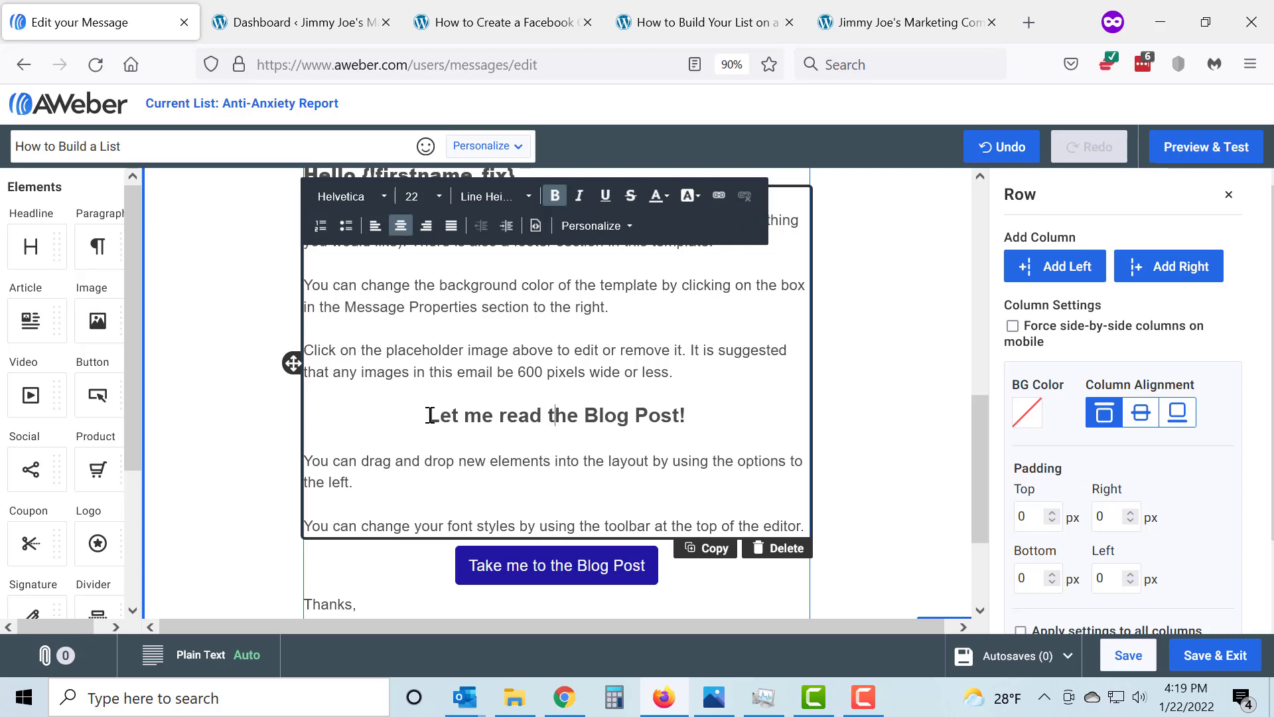
{"action": "left_click_drag", "start_coordinate": [425, 418], "coordinate": [698, 413]}
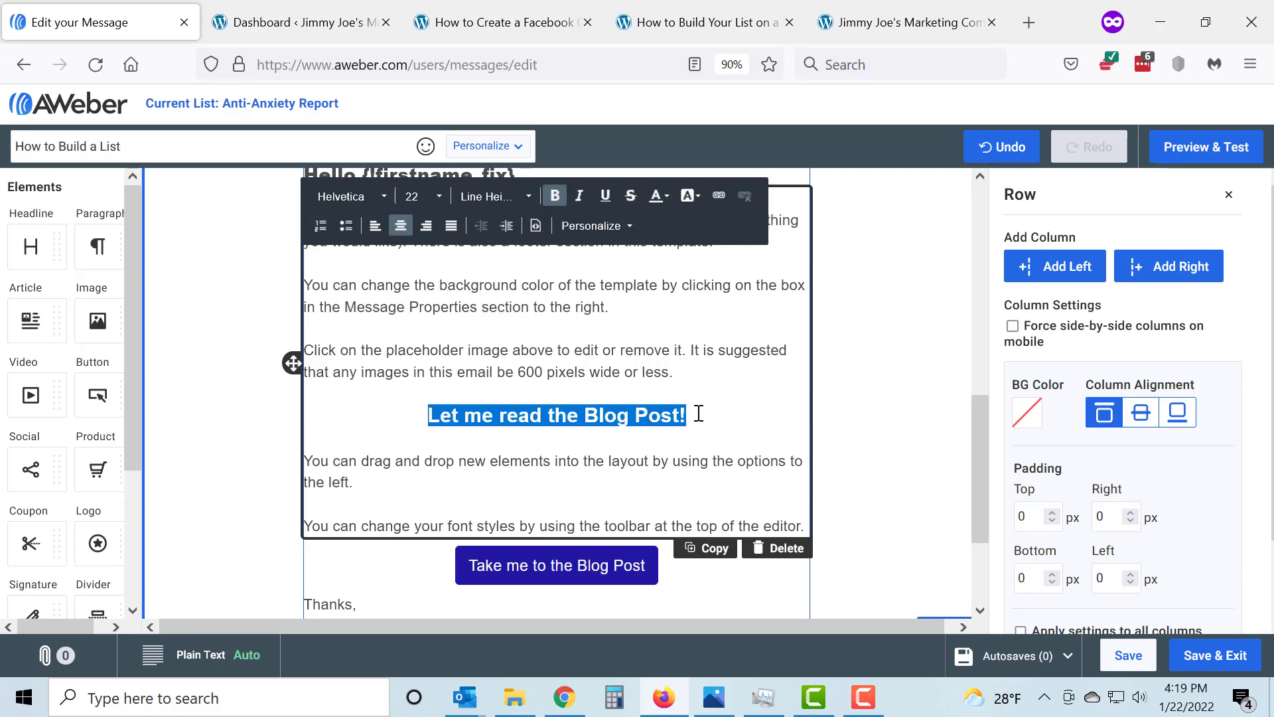
{"action": "left_click", "coordinate": [718, 195]}
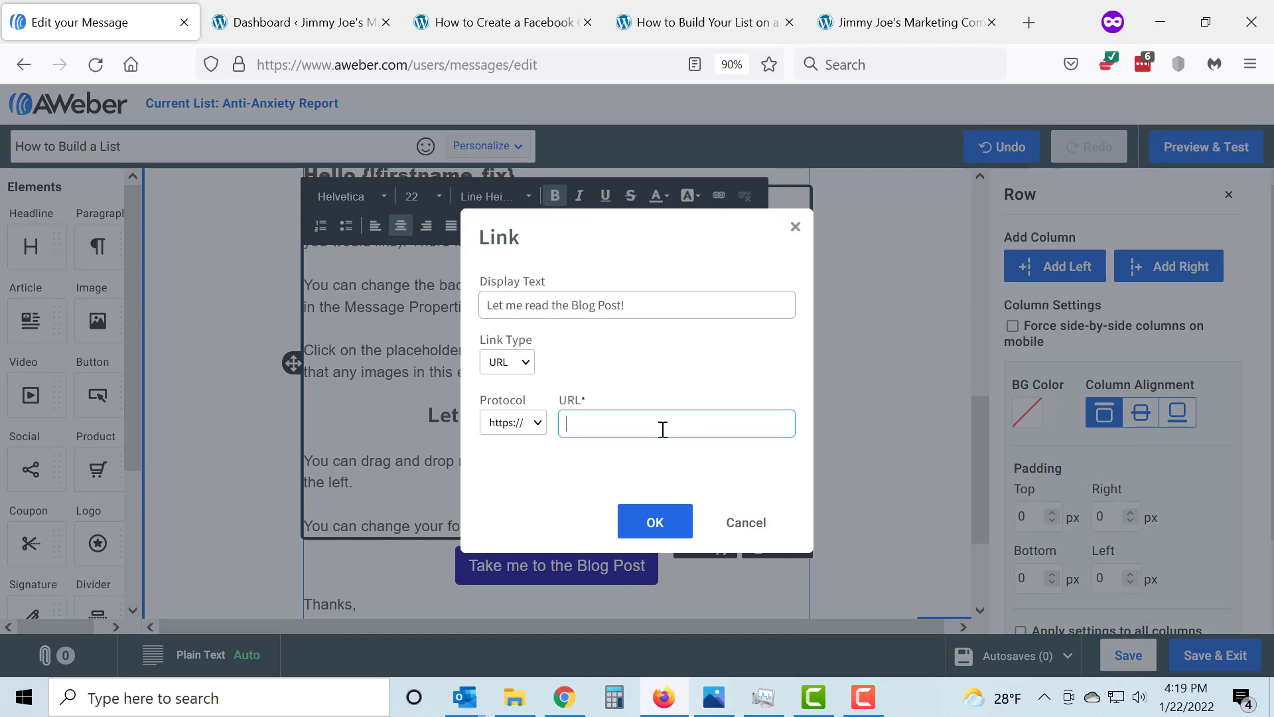
{"action": "key", "text": "ctrl+v"}
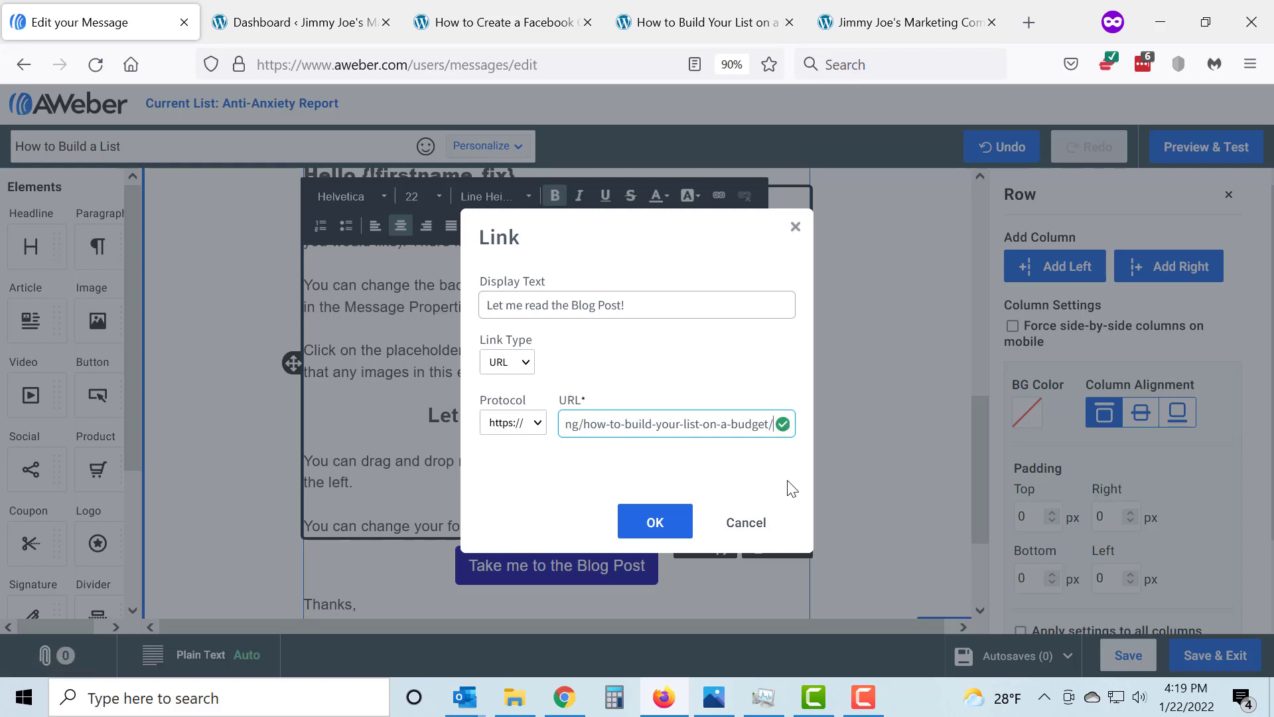
{"action": "left_click", "coordinate": [655, 521]}
Replace the URL of the "Take me to the Blog Post" button with the copied how-to-build-your-list-on-a-budget address
{"action": "scroll", "coordinate": [669, 523], "scroll_direction": "down", "scroll_amount": 3}
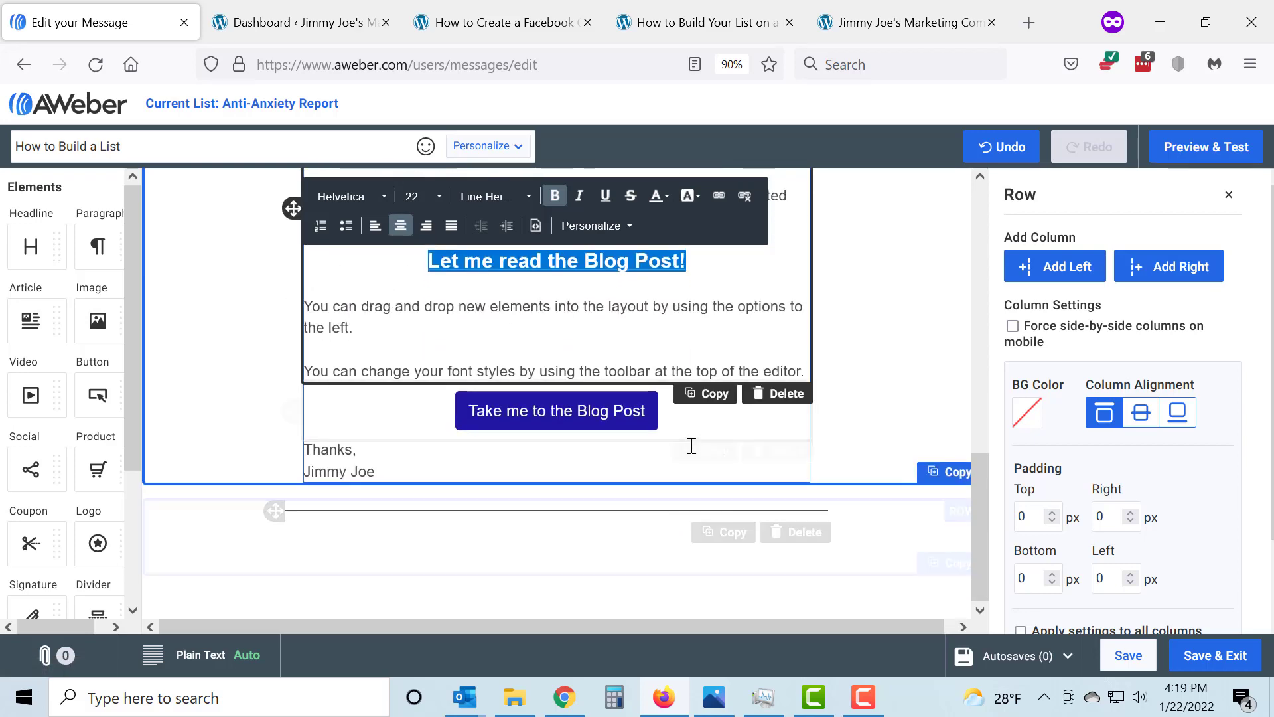
{"action": "left_click", "coordinate": [732, 424]}
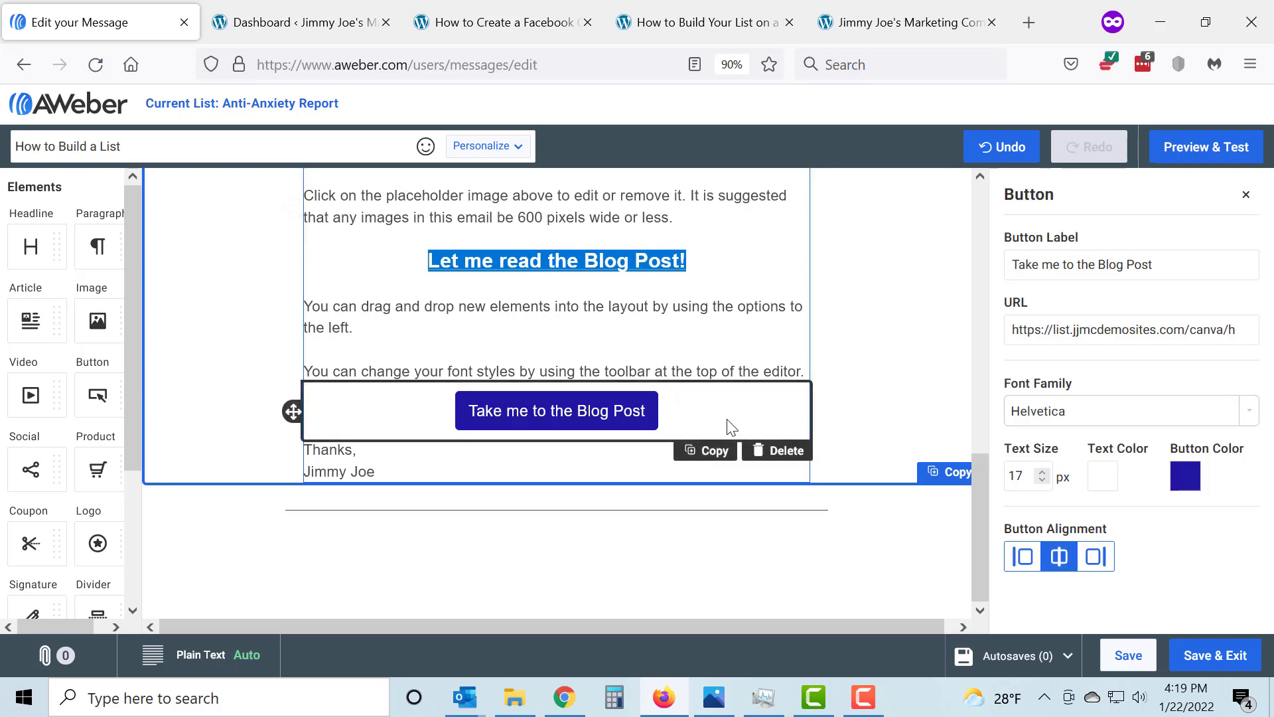
{"action": "left_click", "coordinate": [1112, 337]}
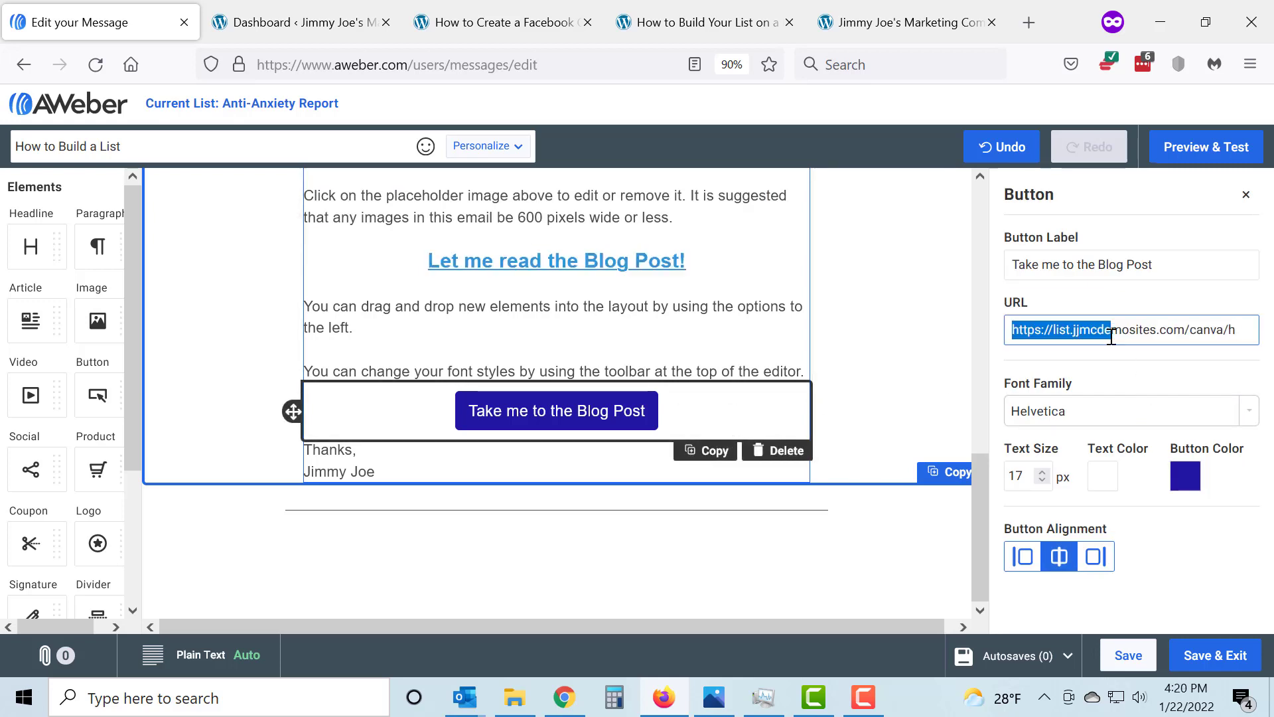
{"action": "key", "text": "ctrl+a"}
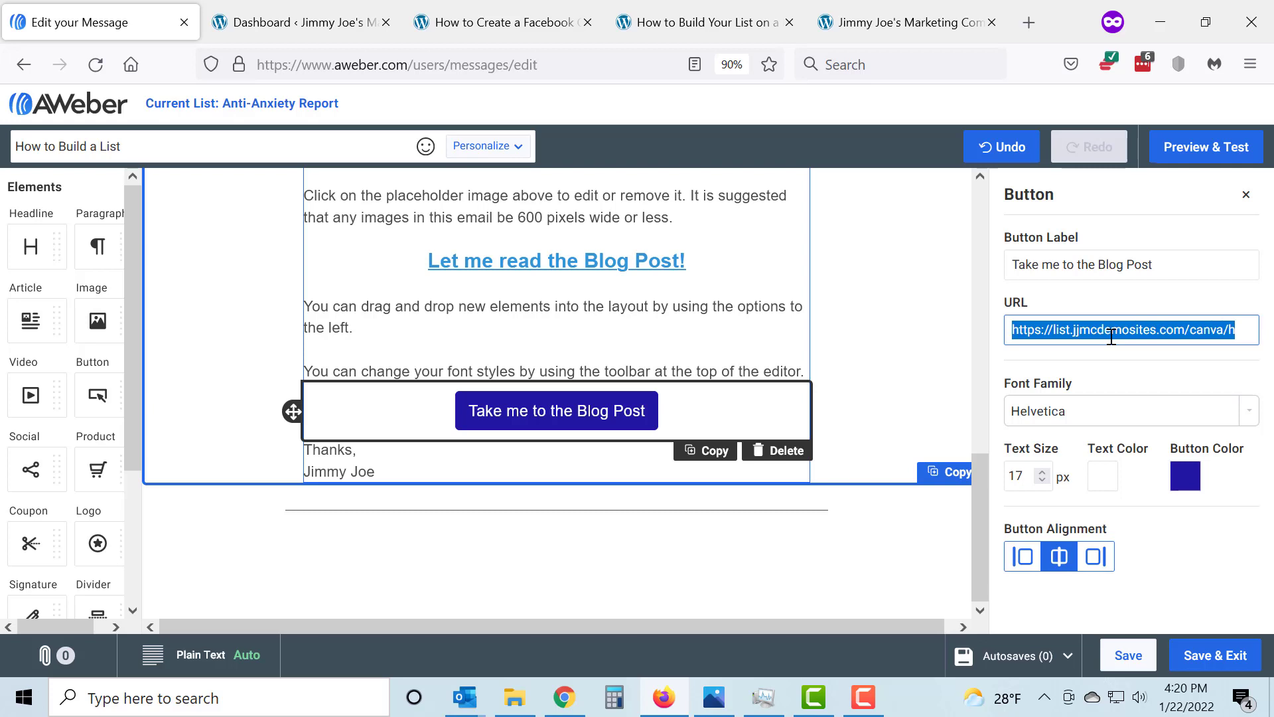
{"action": "key", "text": "BackSpace"}
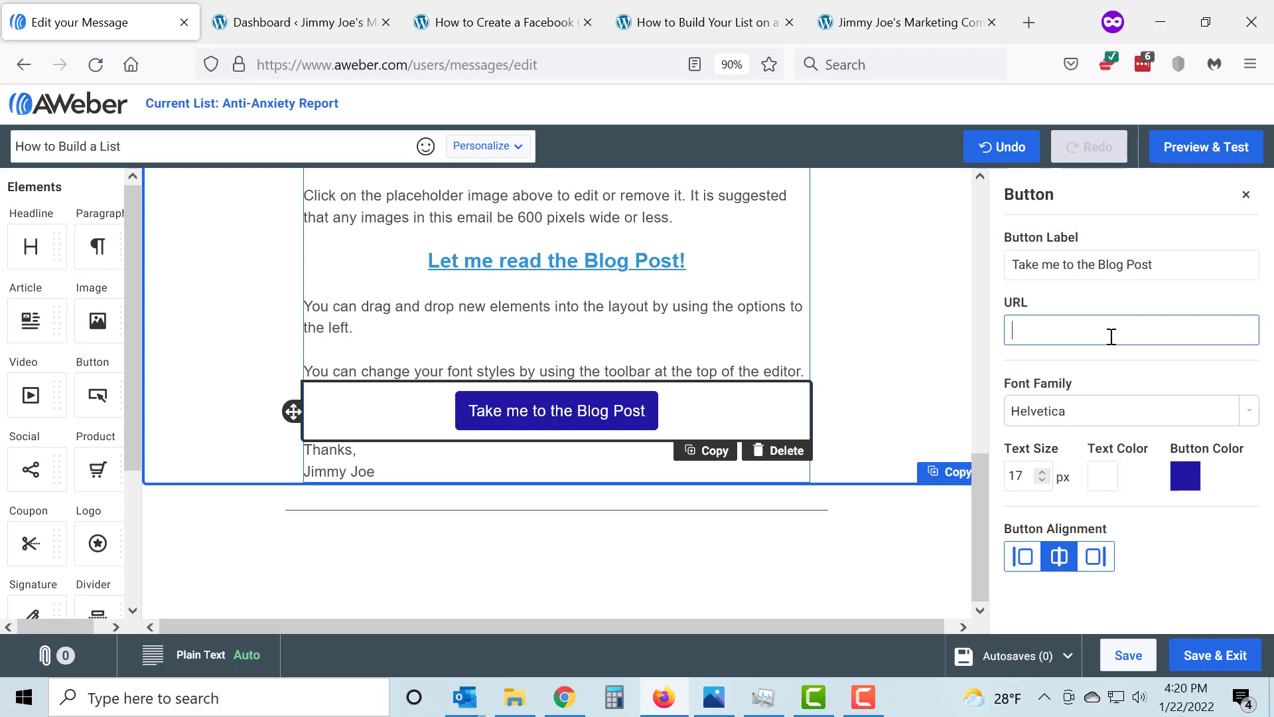
{"action": "key", "text": "ctrl+v"}
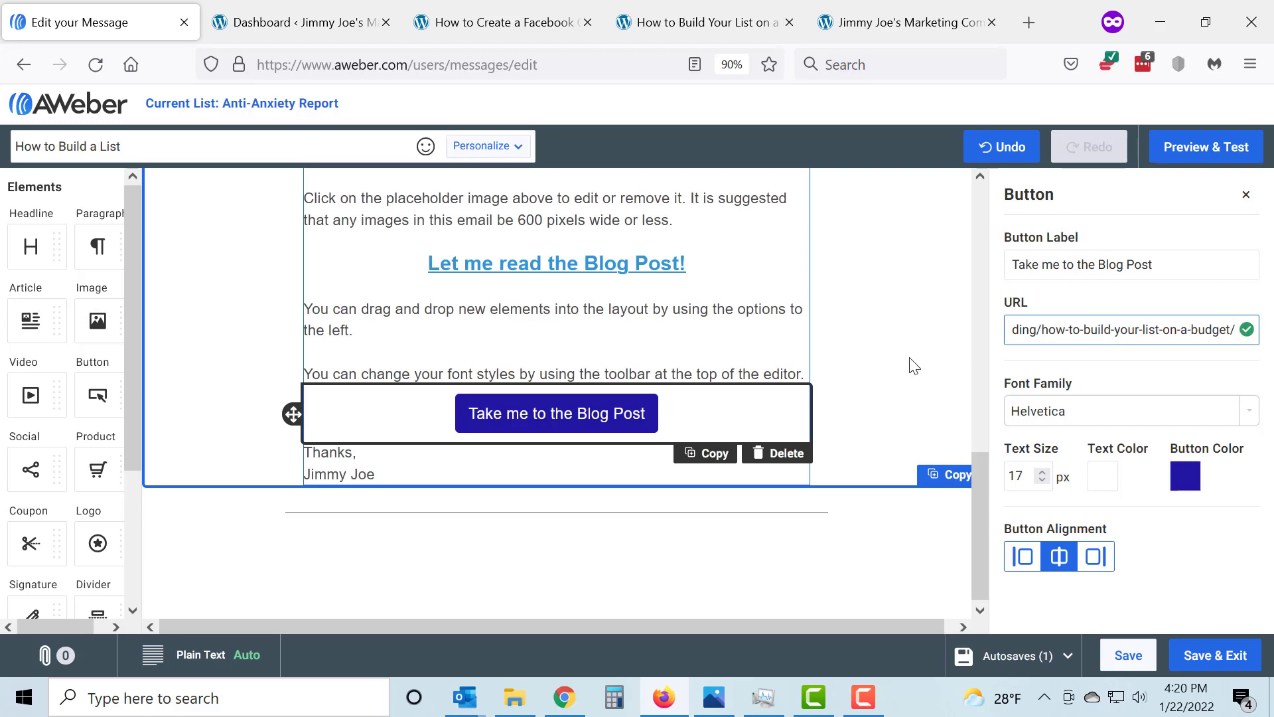
{"action": "scroll", "coordinate": [923, 362], "scroll_direction": "up", "scroll_amount": 8}
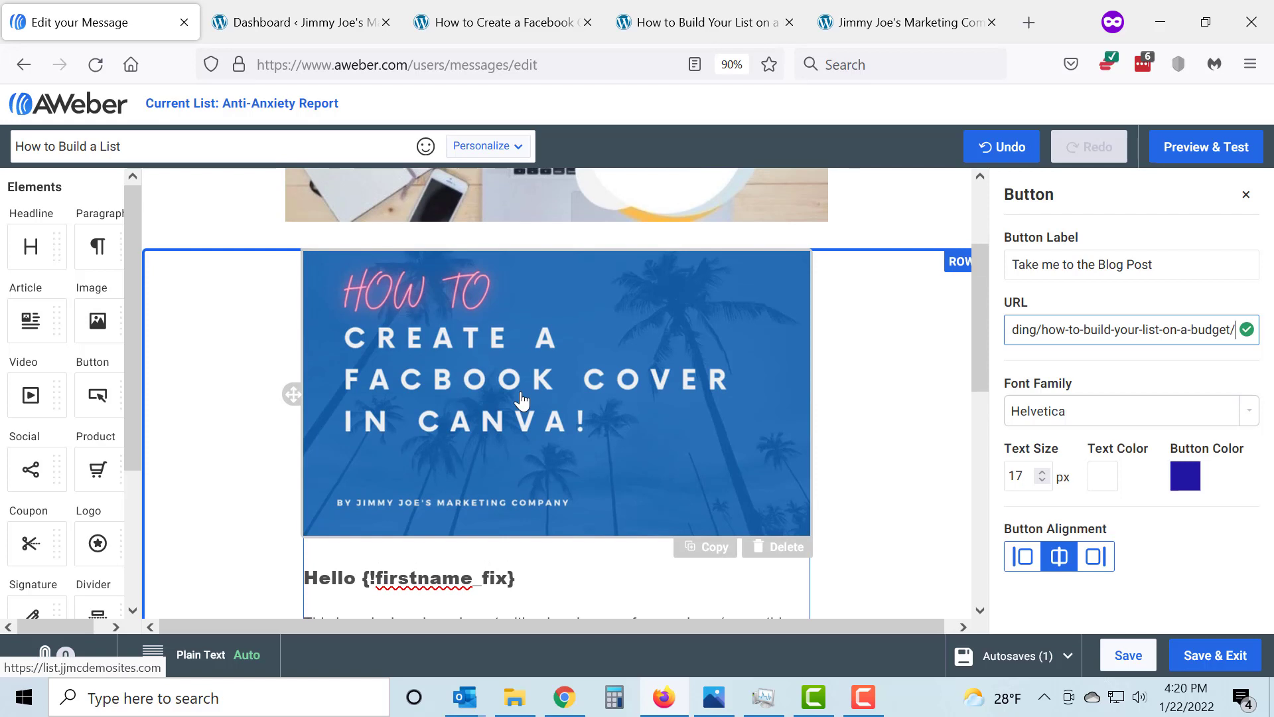
Replace the Facebook cover image in the message with the "How to Build Your List on a Budget" image from the uploaded images
{"action": "left_click", "coordinate": [522, 401]}
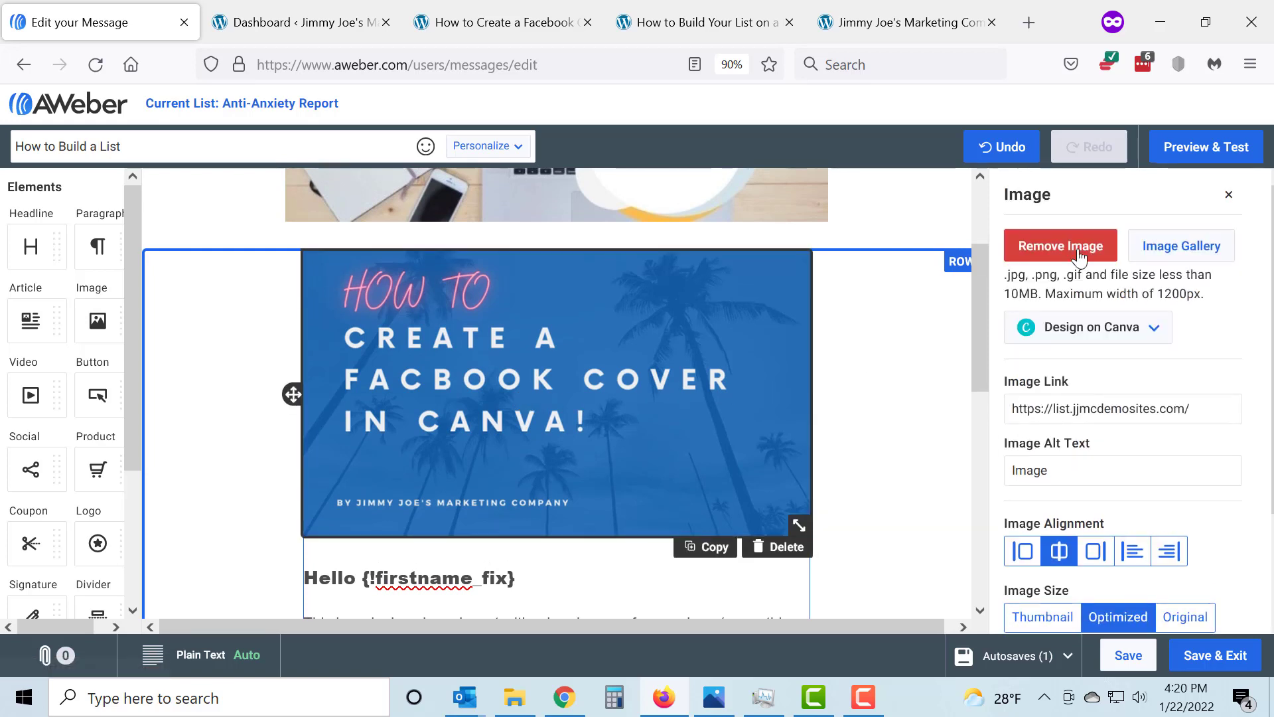
{"action": "left_click", "coordinate": [1195, 252]}
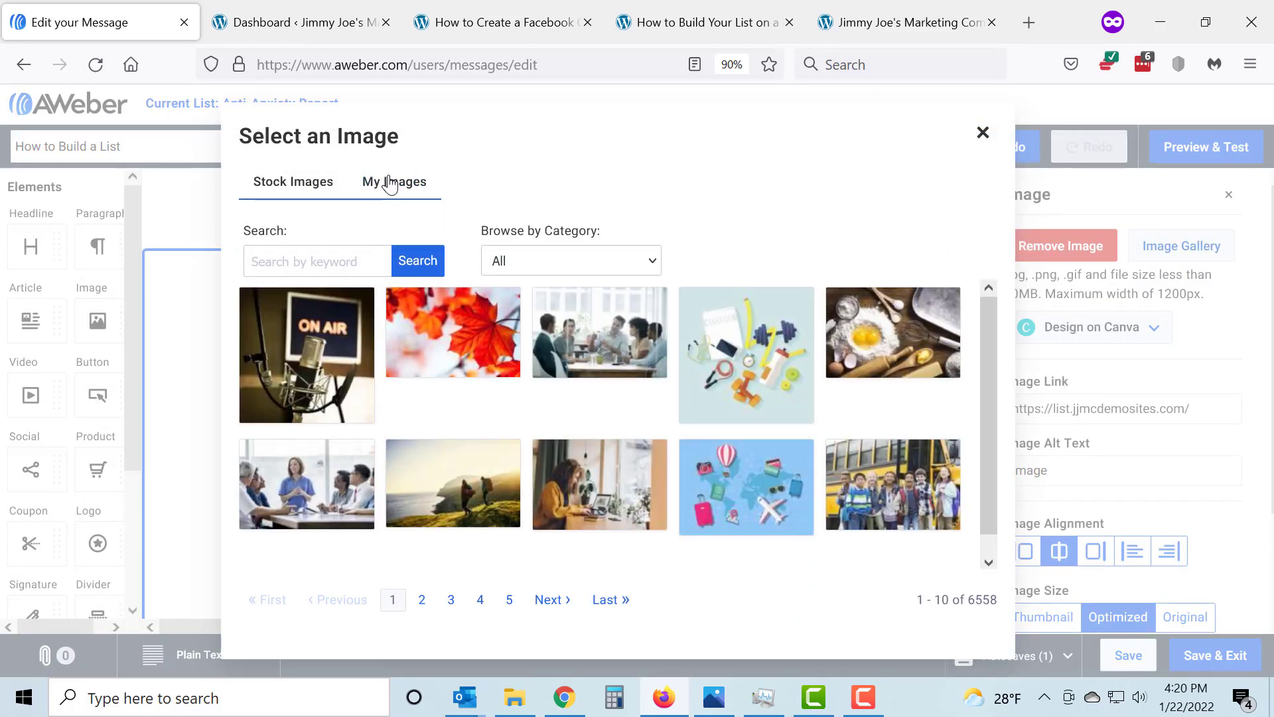
{"action": "left_click", "coordinate": [393, 185]}
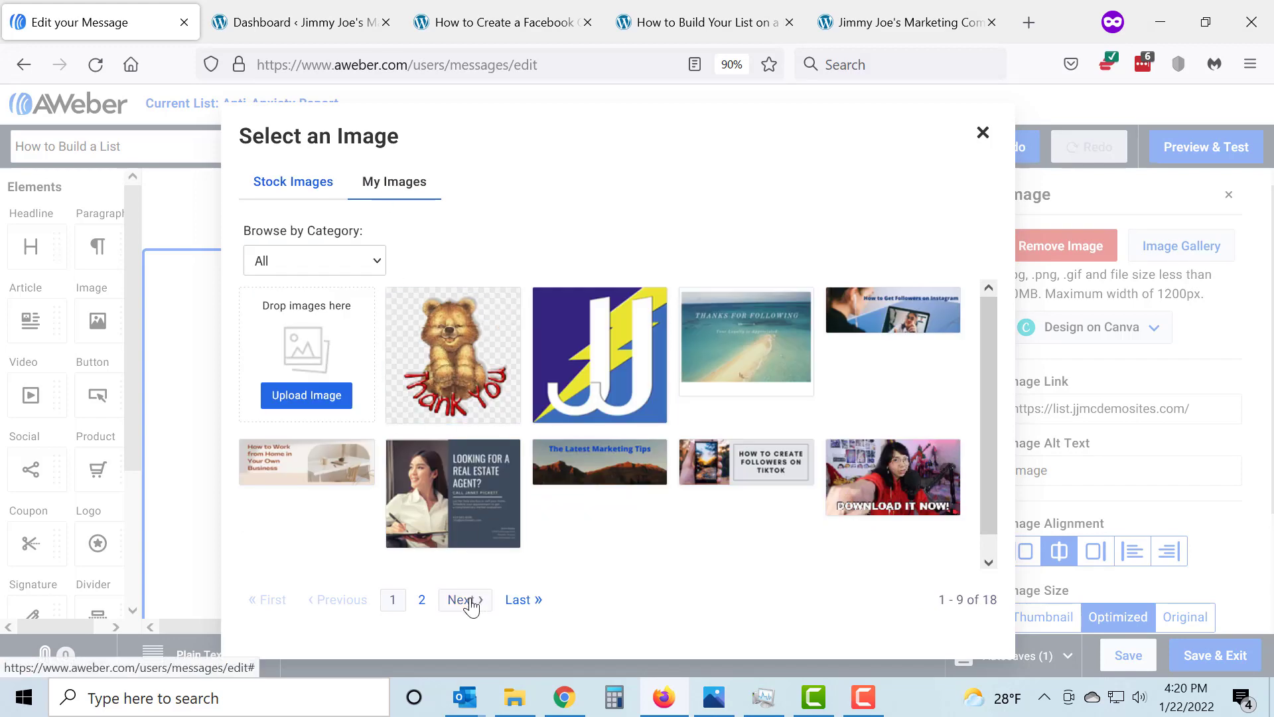
{"action": "left_click", "coordinate": [465, 600]}
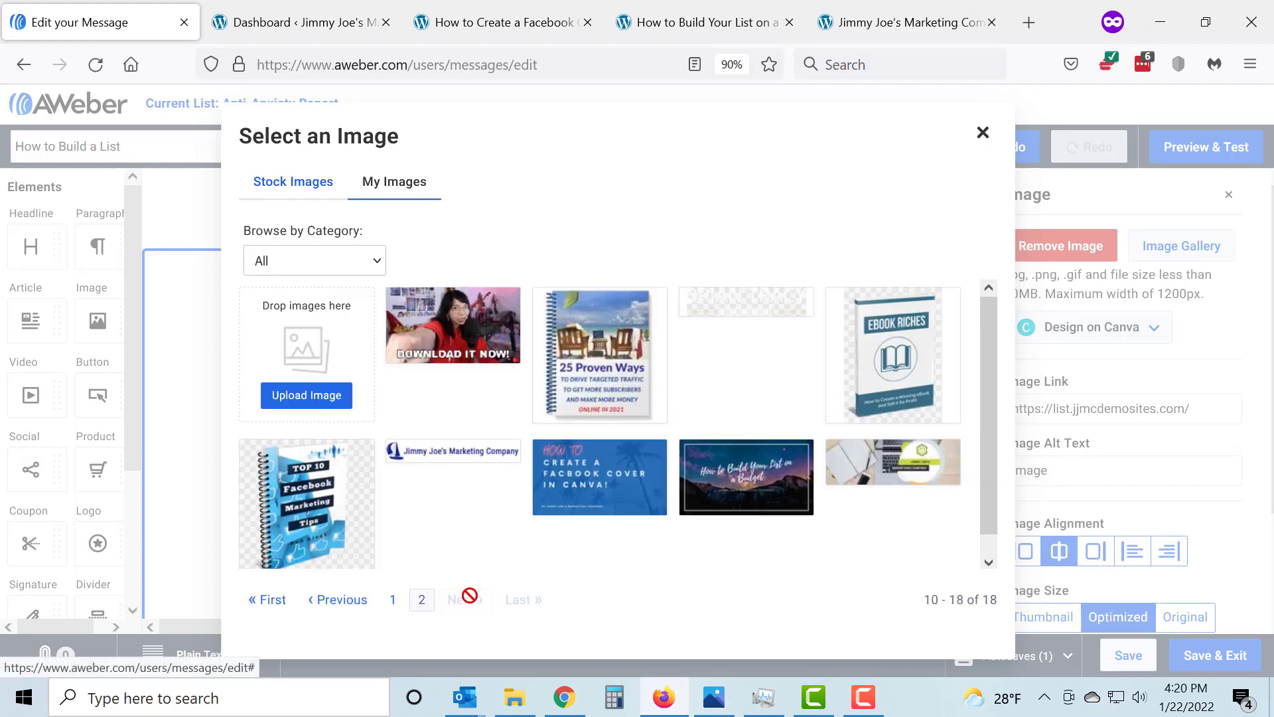
{"action": "left_click", "coordinate": [753, 476]}
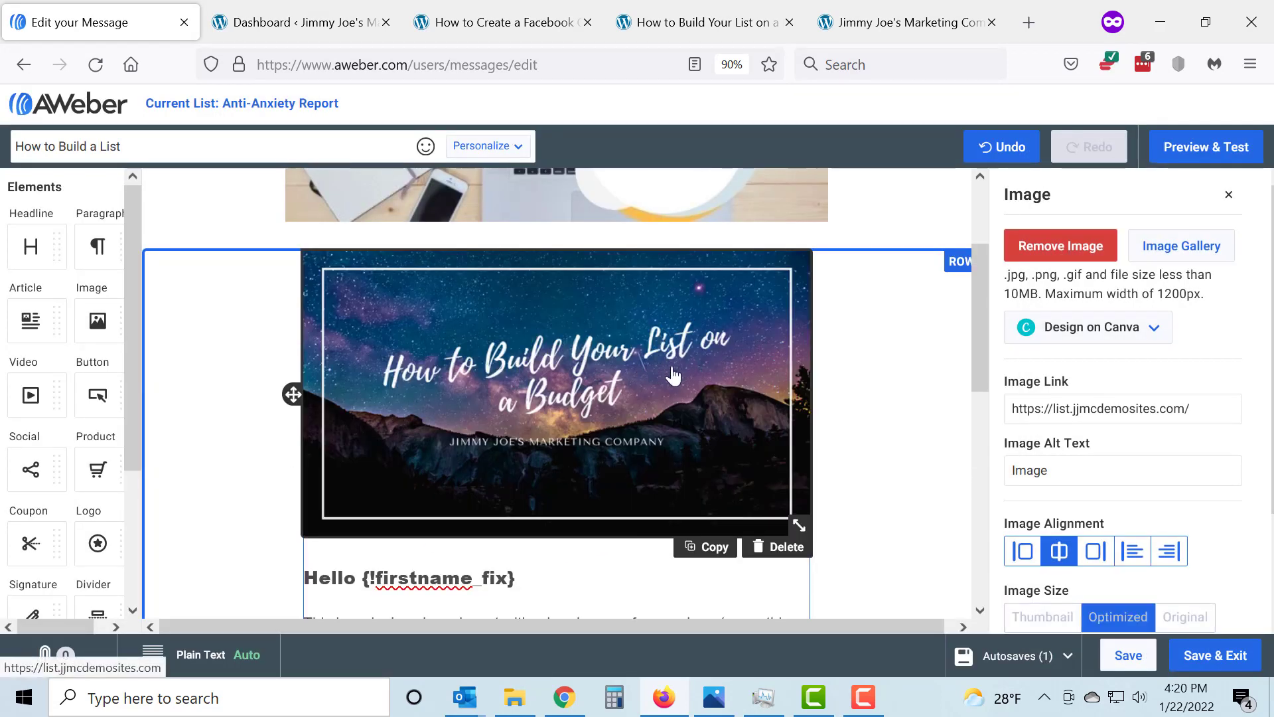
Save the message and close the image and row settings to return to the message properties
{"action": "scroll", "coordinate": [857, 385], "scroll_direction": "down", "scroll_amount": 3}
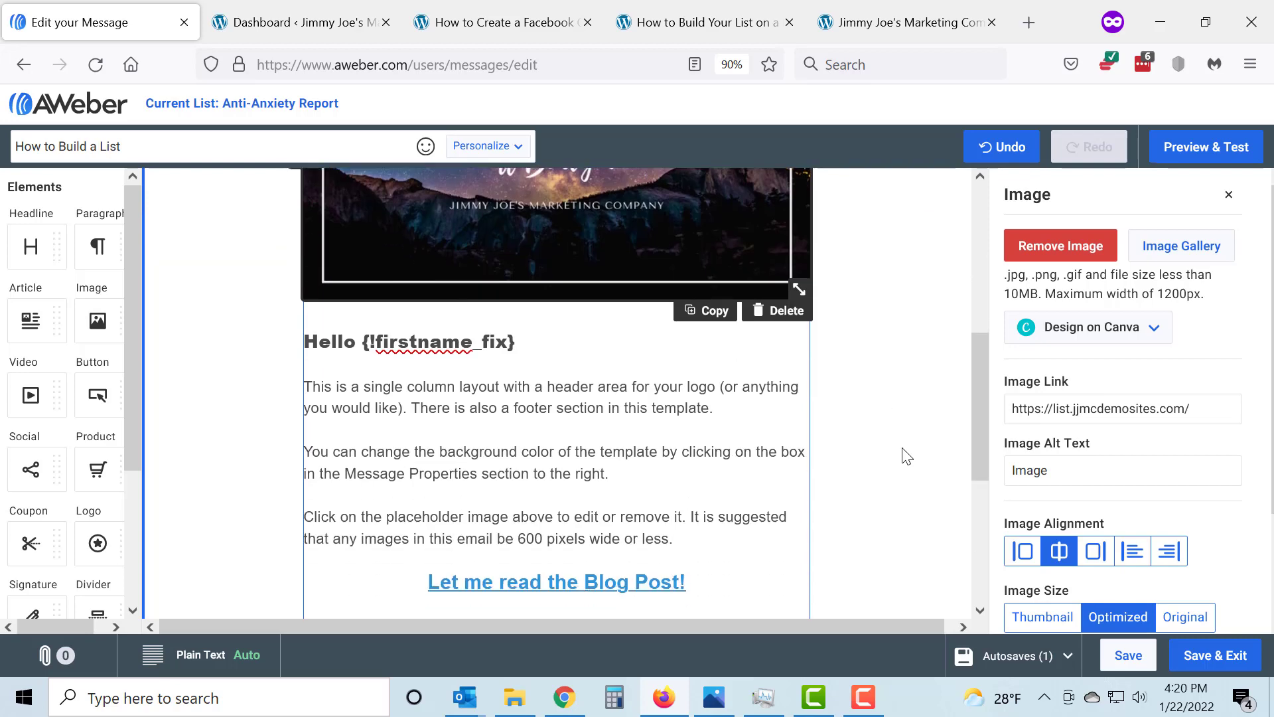
{"action": "scroll", "coordinate": [808, 480], "scroll_direction": "down", "scroll_amount": 4}
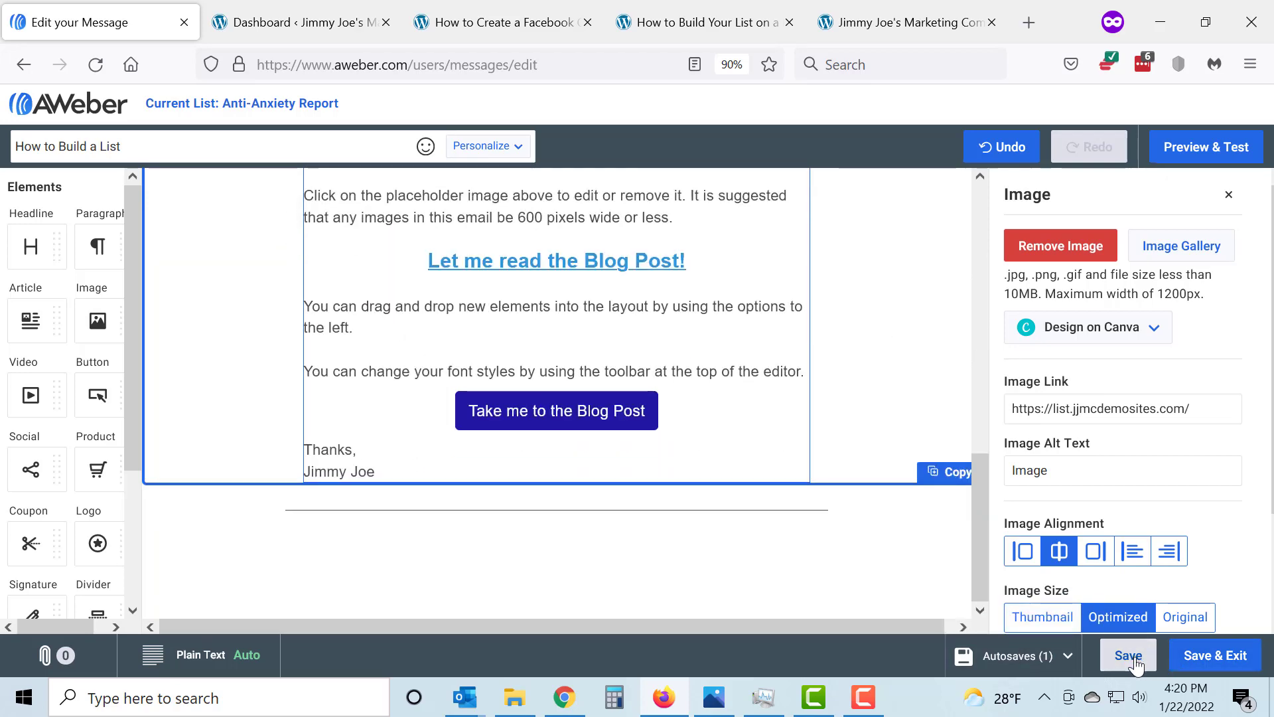
{"action": "left_click", "coordinate": [1135, 661]}
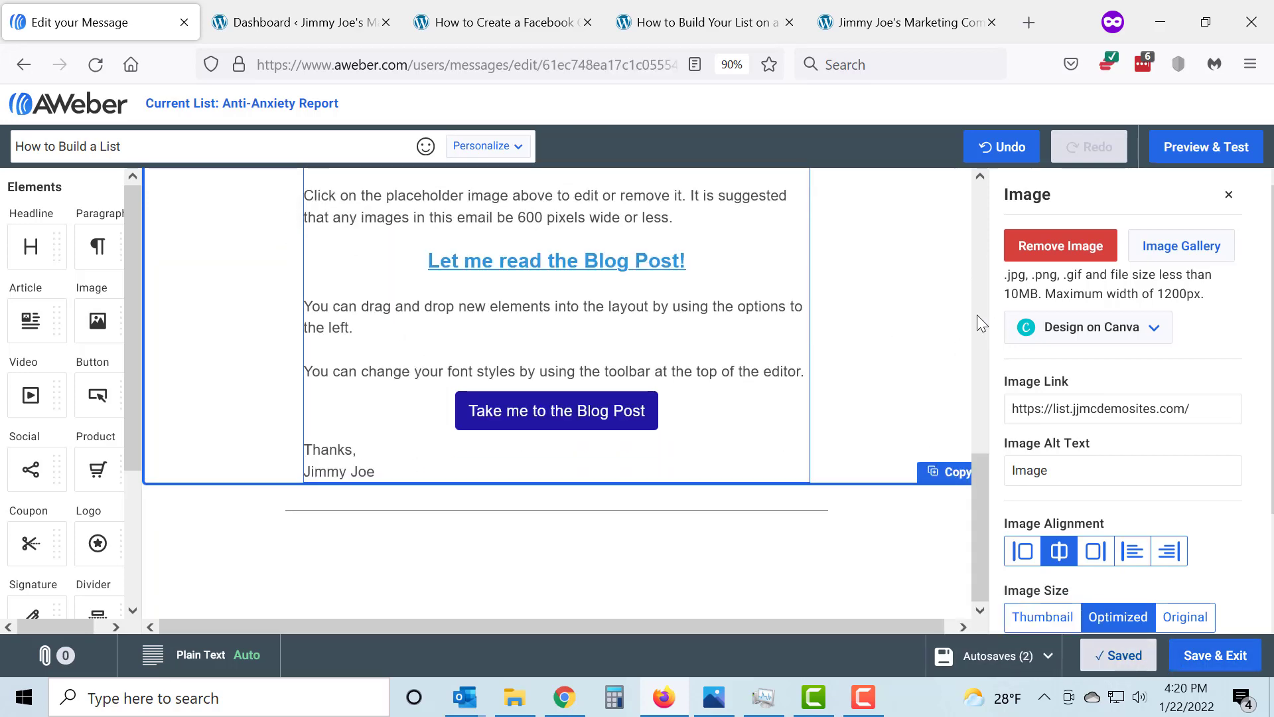
{"action": "left_click", "coordinate": [1228, 196]}
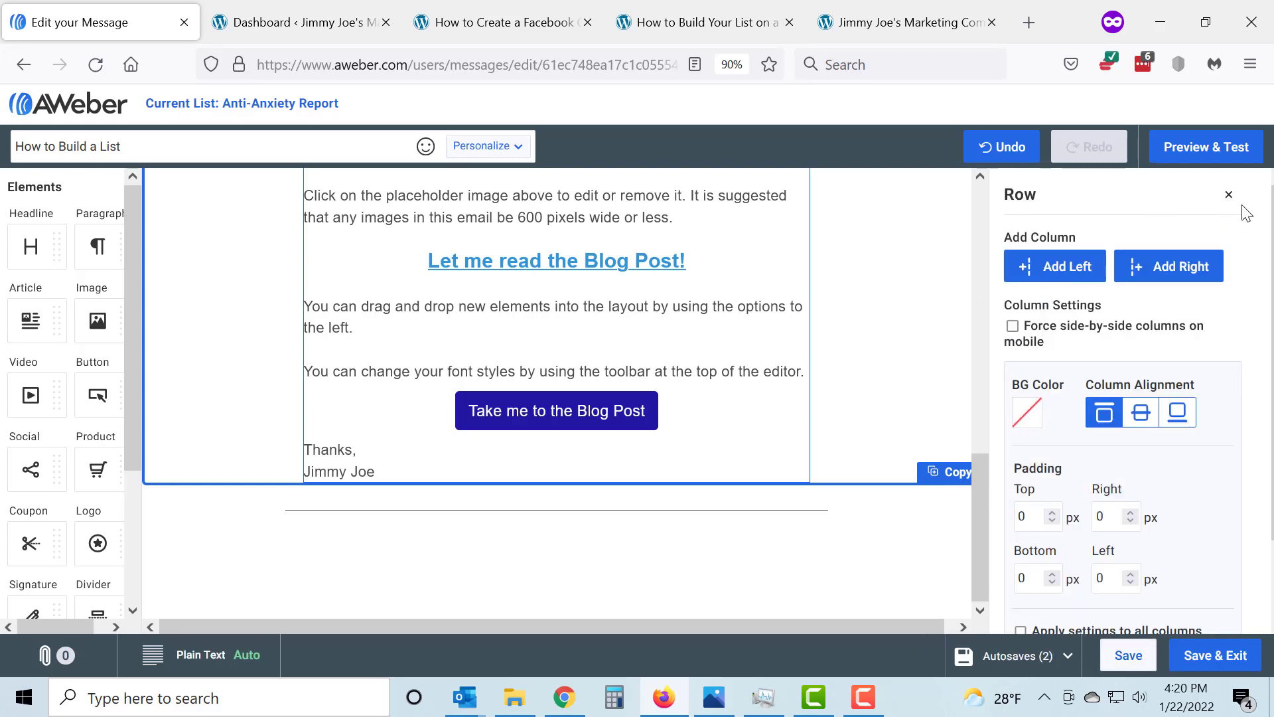
{"action": "left_click", "coordinate": [1230, 197]}
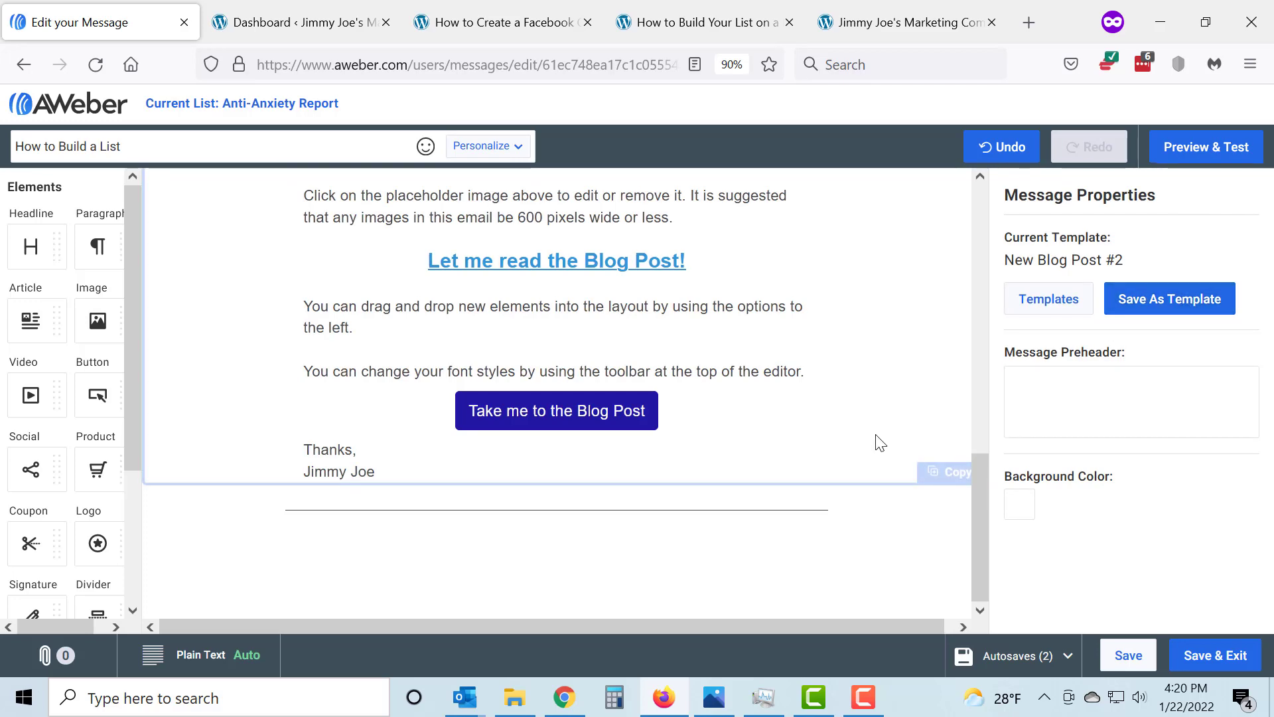
Review the whole message in the editor and in the preview, and save it while exiting to the drafts
{"action": "scroll", "coordinate": [879, 442], "scroll_direction": "up", "scroll_amount": 6}
{"action": "scroll", "coordinate": [879, 442], "scroll_direction": "up", "scroll_amount": 4}
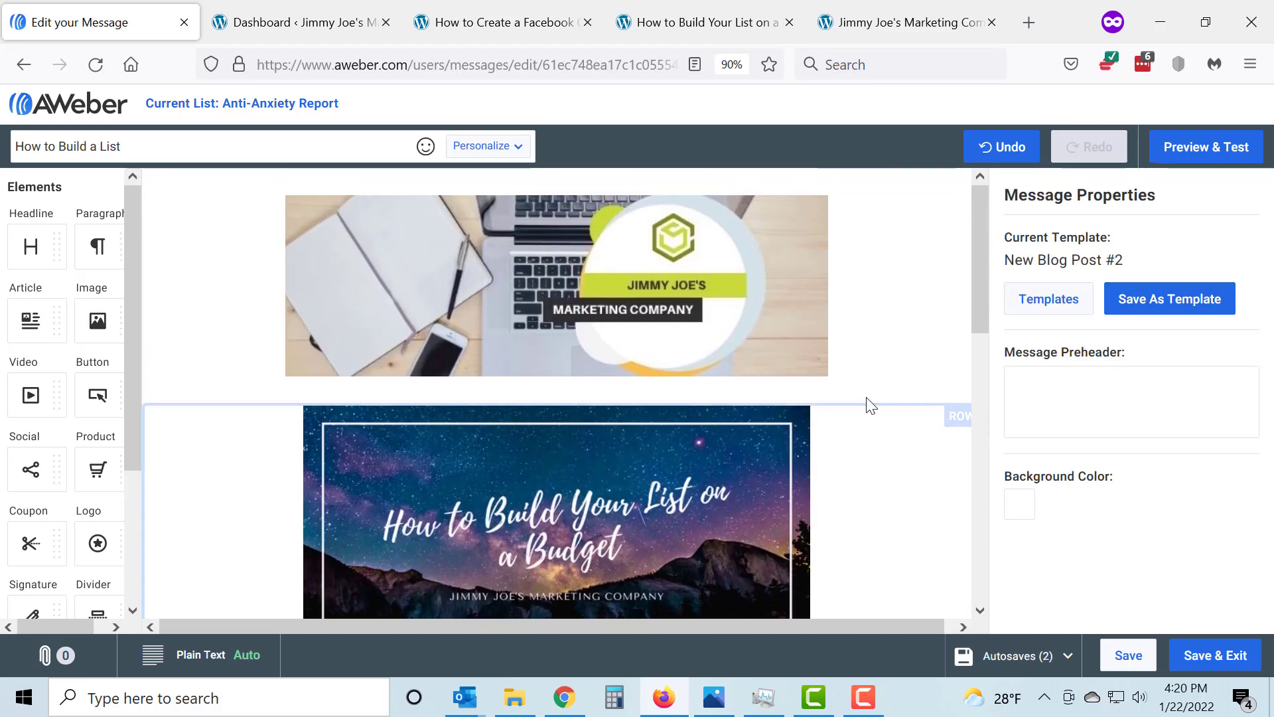
{"action": "scroll", "coordinate": [870, 405], "scroll_direction": "down", "scroll_amount": 8}
{"action": "scroll", "coordinate": [870, 404], "scroll_direction": "down", "scroll_amount": 2}
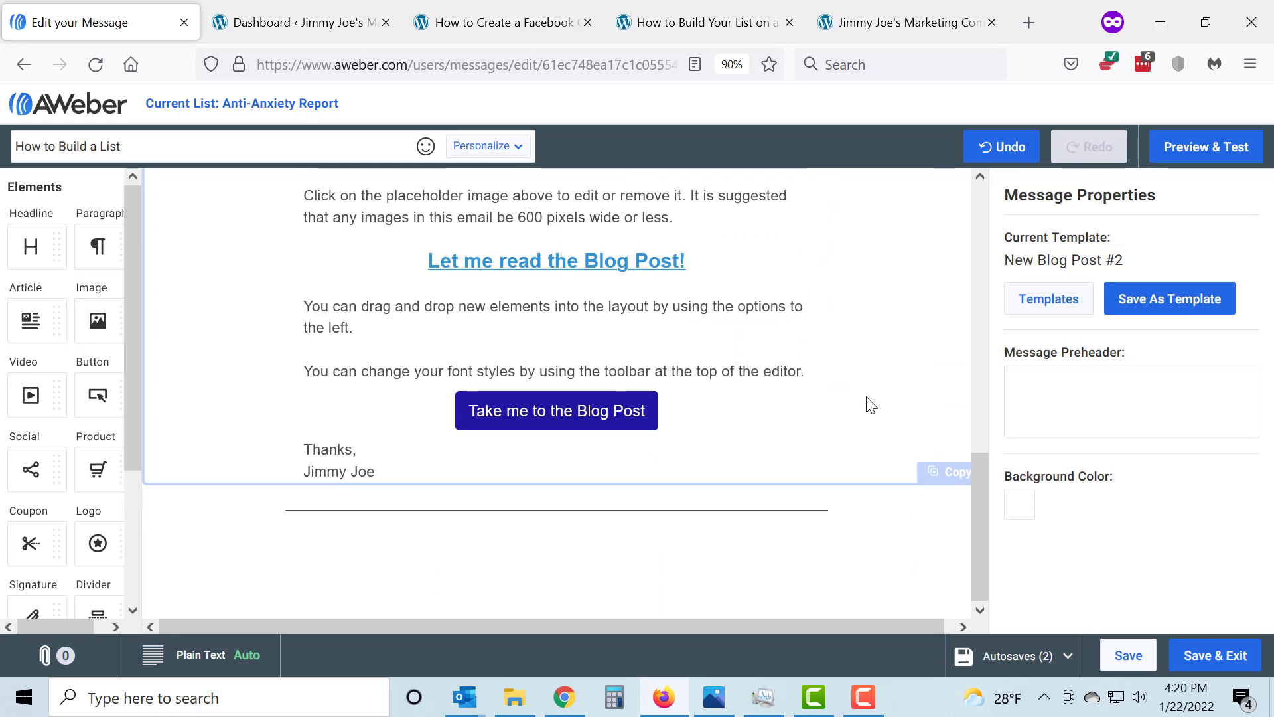
{"action": "left_click", "coordinate": [1206, 147]}
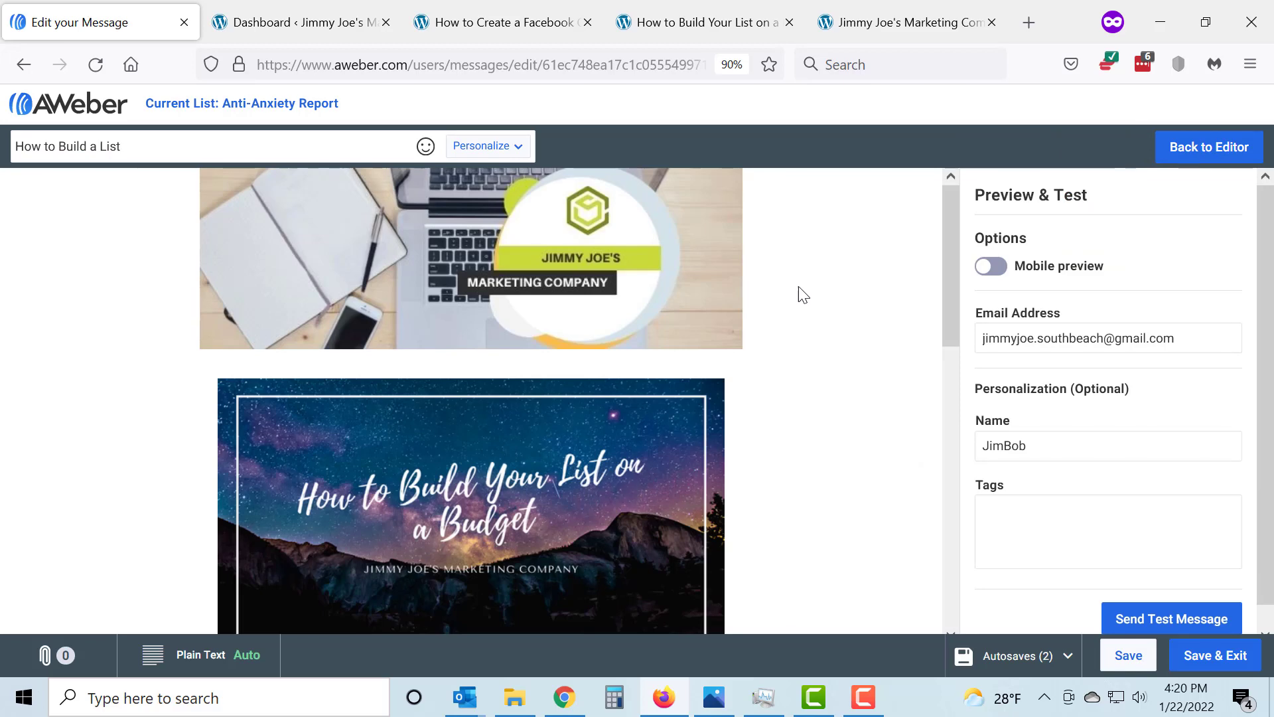
{"action": "scroll", "coordinate": [806, 294], "scroll_direction": "down", "scroll_amount": 2}
{"action": "scroll", "coordinate": [817, 295], "scroll_direction": "down", "scroll_amount": 7}
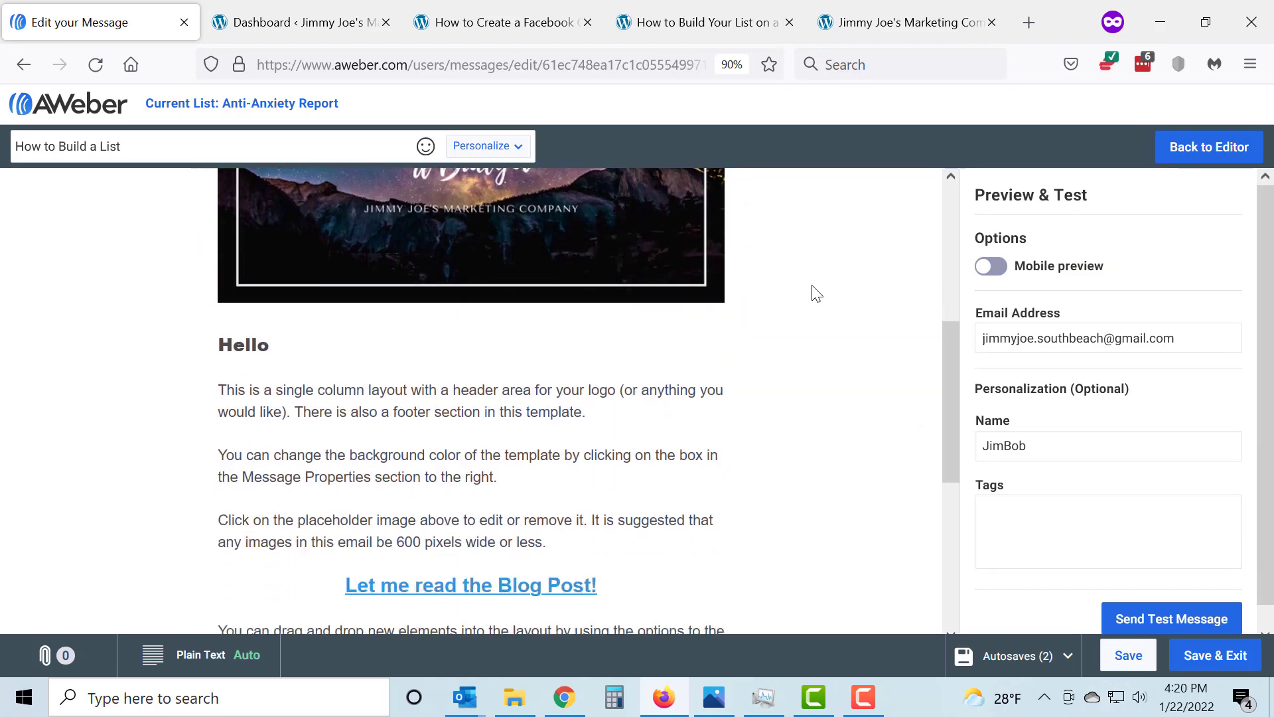
{"action": "scroll", "coordinate": [818, 292], "scroll_direction": "down", "scroll_amount": 3}
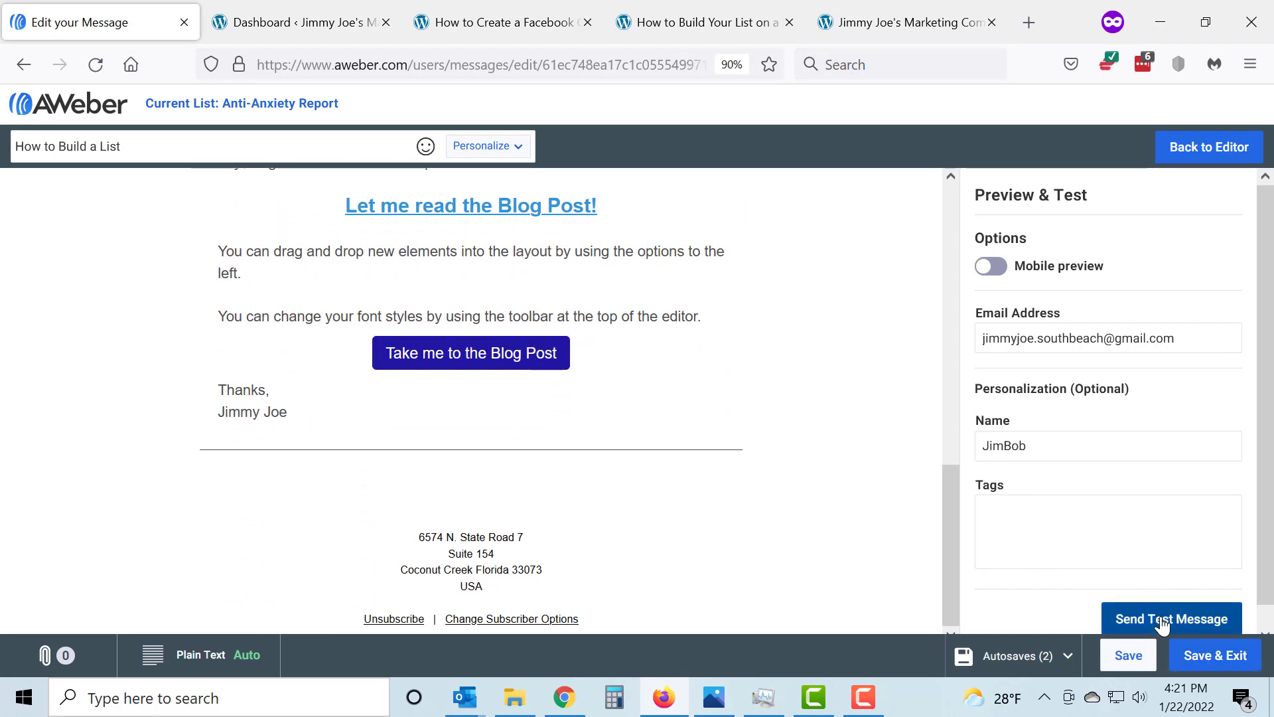
{"action": "left_click", "coordinate": [1210, 667]}
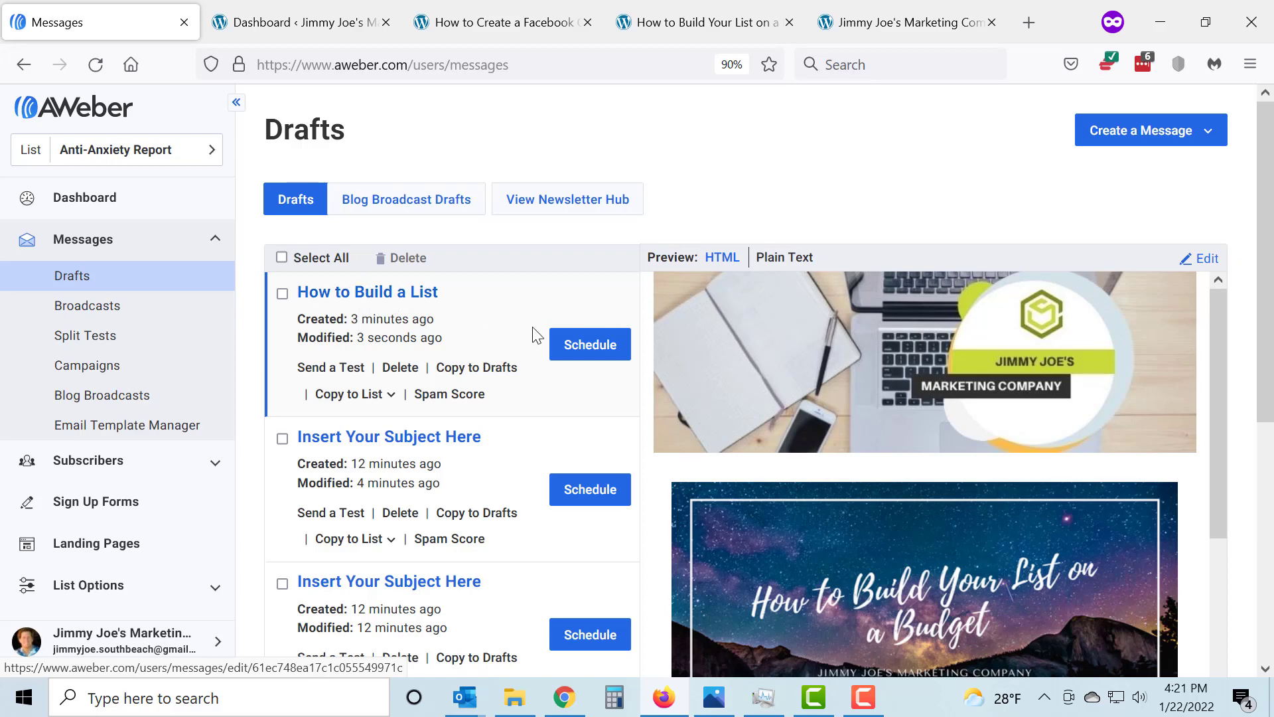
Open the broadcast settings of the "How to Build a List" draft and start editing who should receive the message
{"action": "left_click", "coordinate": [588, 359]}
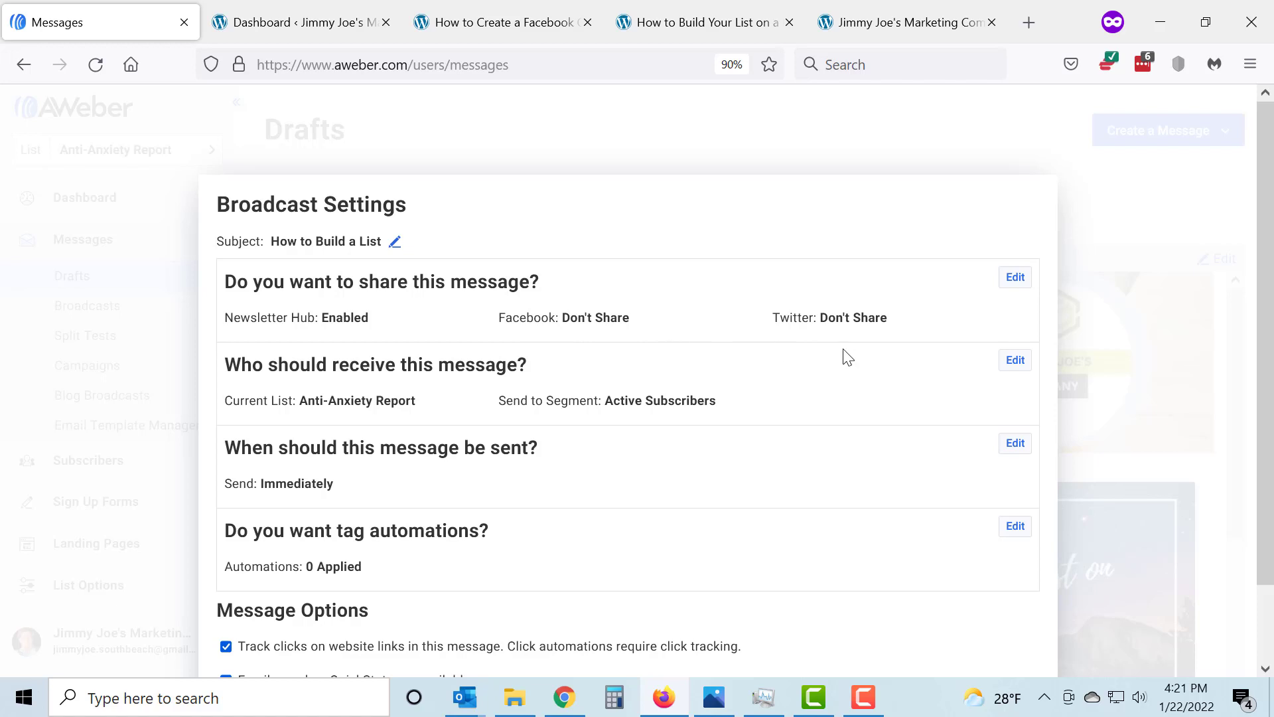
{"action": "scroll", "coordinate": [848, 357], "scroll_direction": "down", "scroll_amount": 2}
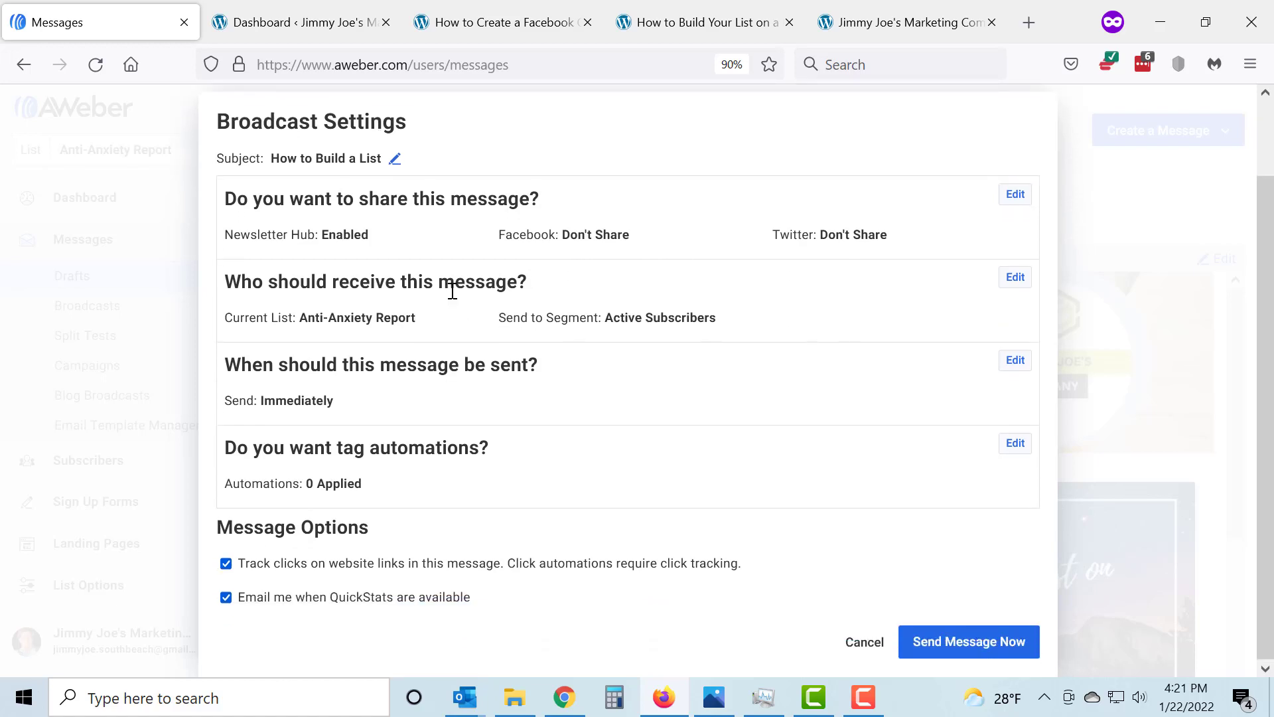
{"action": "left_click", "coordinate": [1020, 286]}
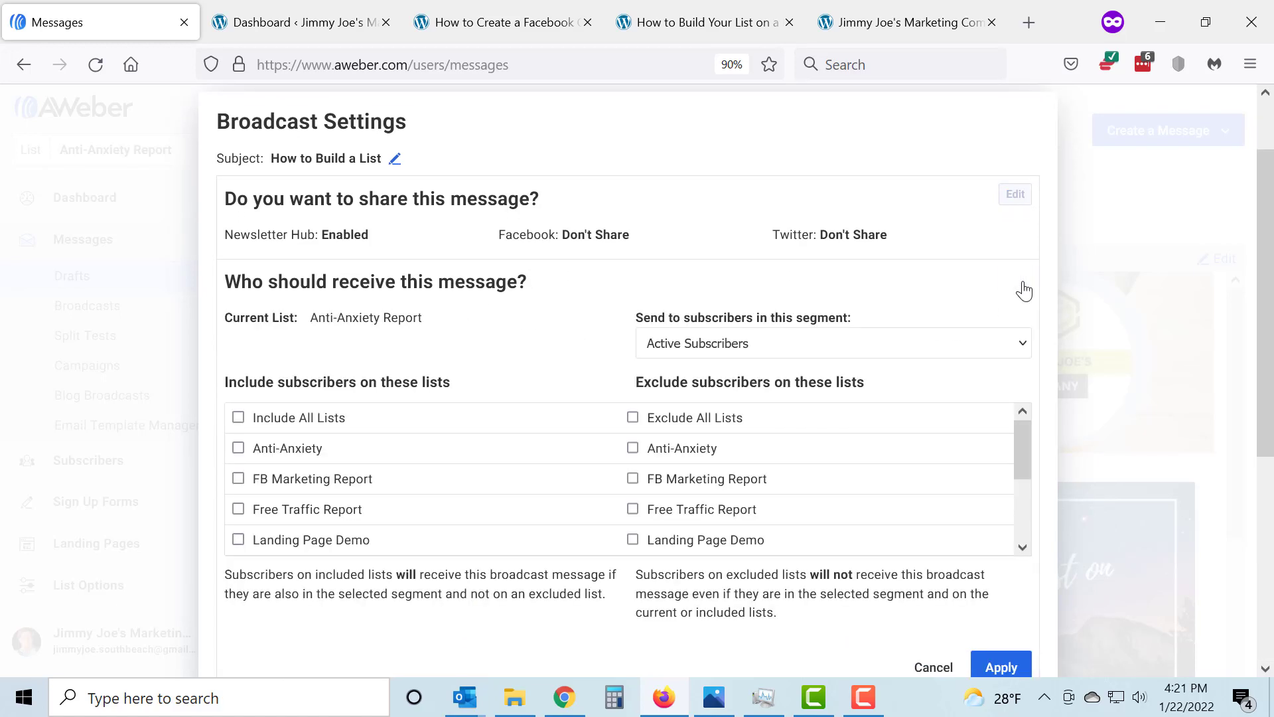
{"action": "left_click", "coordinate": [239, 418]}
{"action": "left_click", "coordinate": [633, 418]}
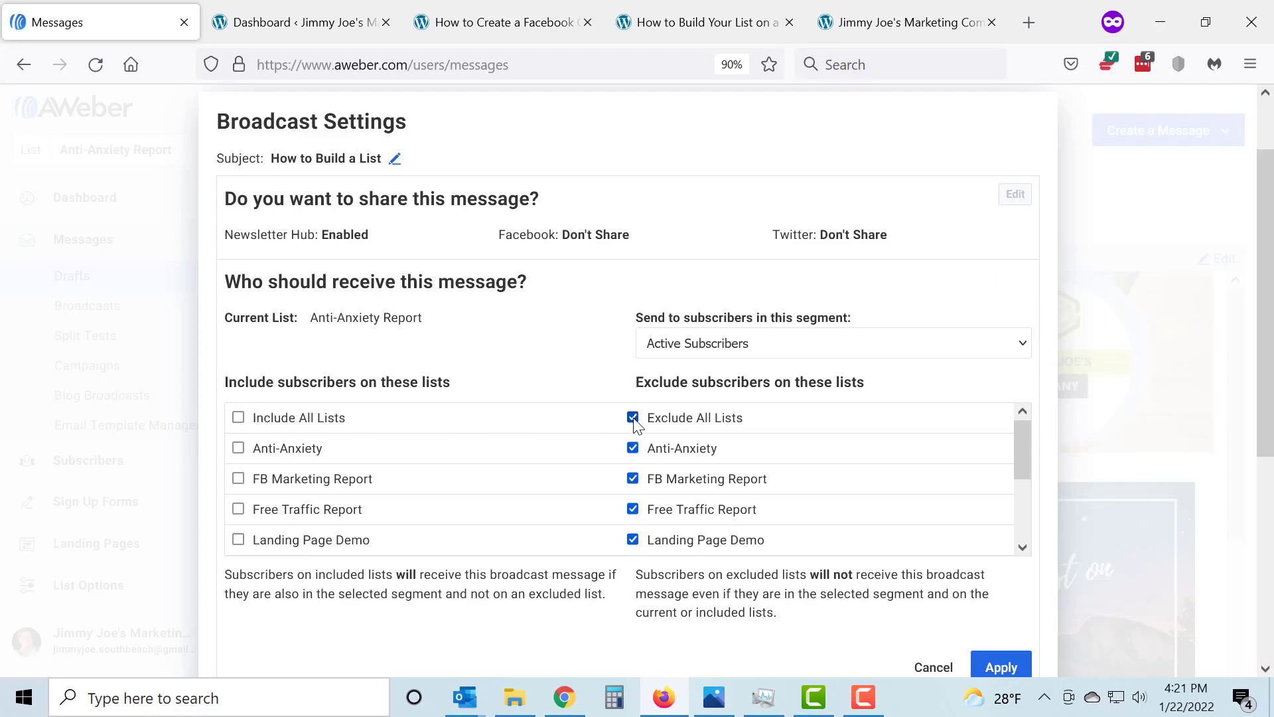
{"action": "left_click", "coordinate": [634, 420]}
Apply the Anti-Anxiety Report list with the Active Subscribers segment as recipients, without including or excluding other lists
{"action": "left_click_drag", "start_coordinate": [312, 321], "coordinate": [435, 324]}
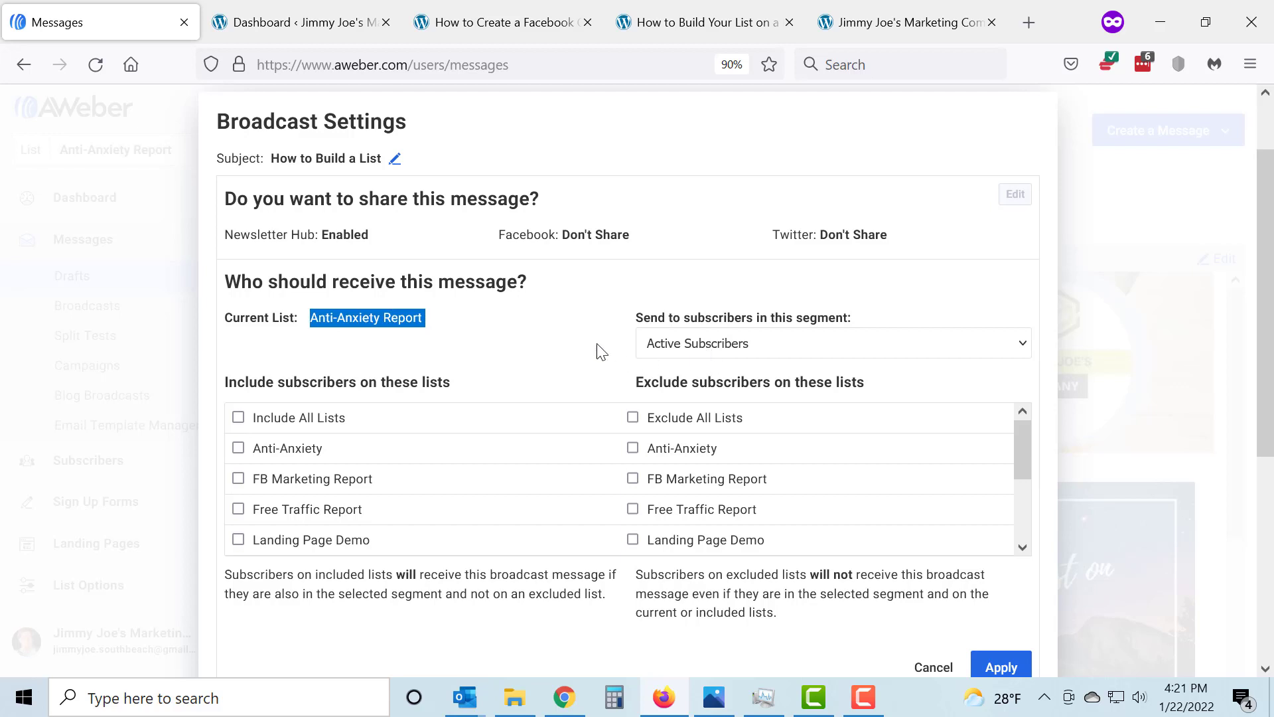
{"action": "left_click", "coordinate": [1022, 345]}
{"action": "left_click", "coordinate": [1022, 345]}
{"action": "left_click", "coordinate": [547, 348]}
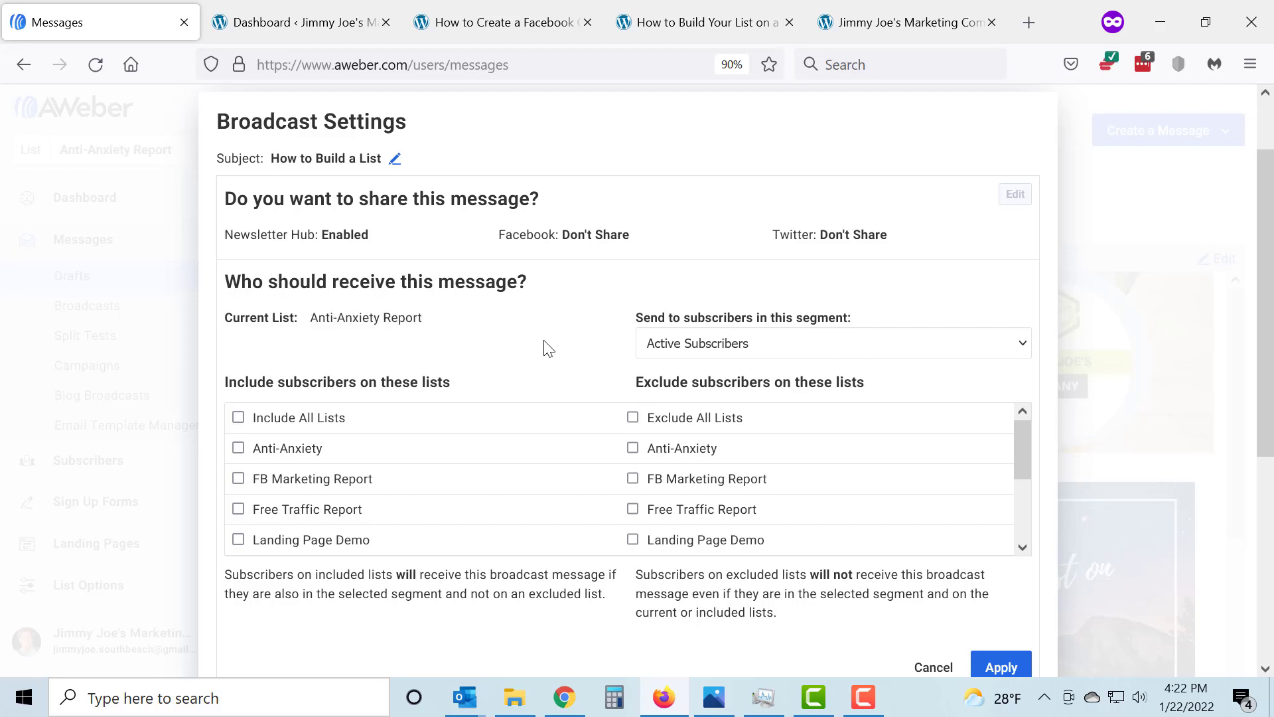
{"action": "left_click", "coordinate": [1010, 668]}
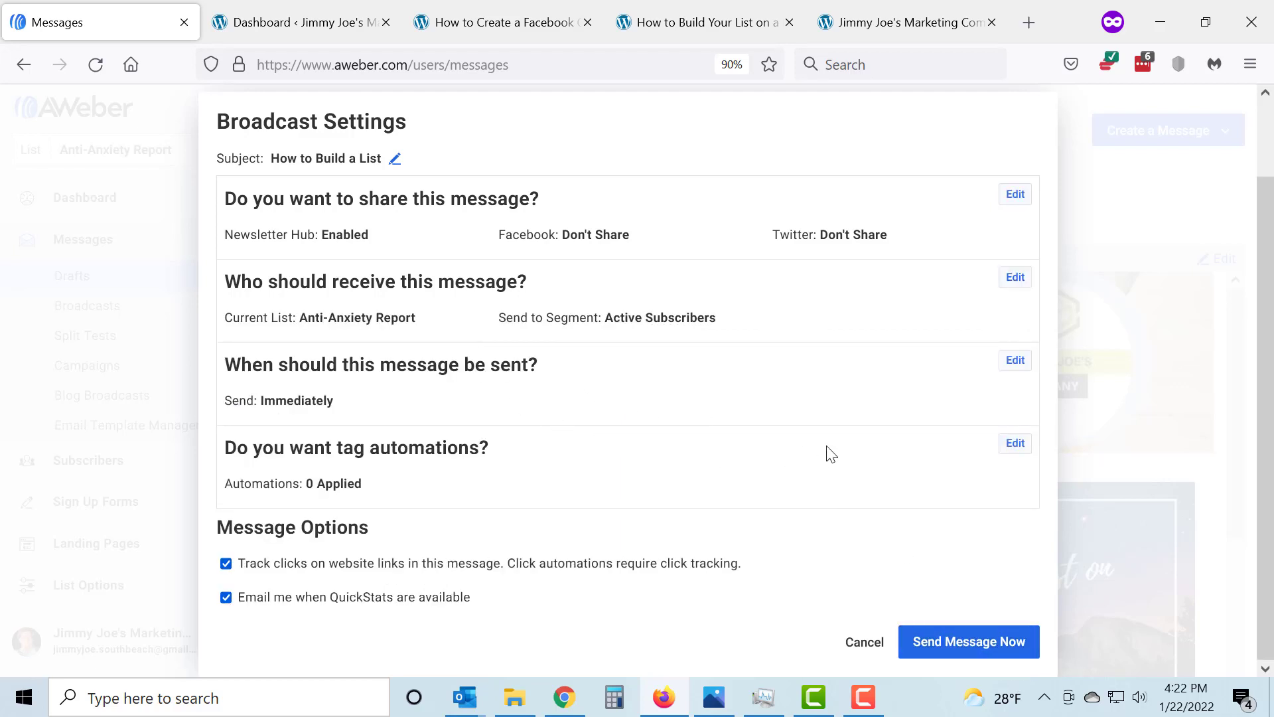
Schedule the broadcast for Tuesday, January 25, 2022 at 5:30 am Eastern Time
{"action": "left_click", "coordinate": [1015, 362]}
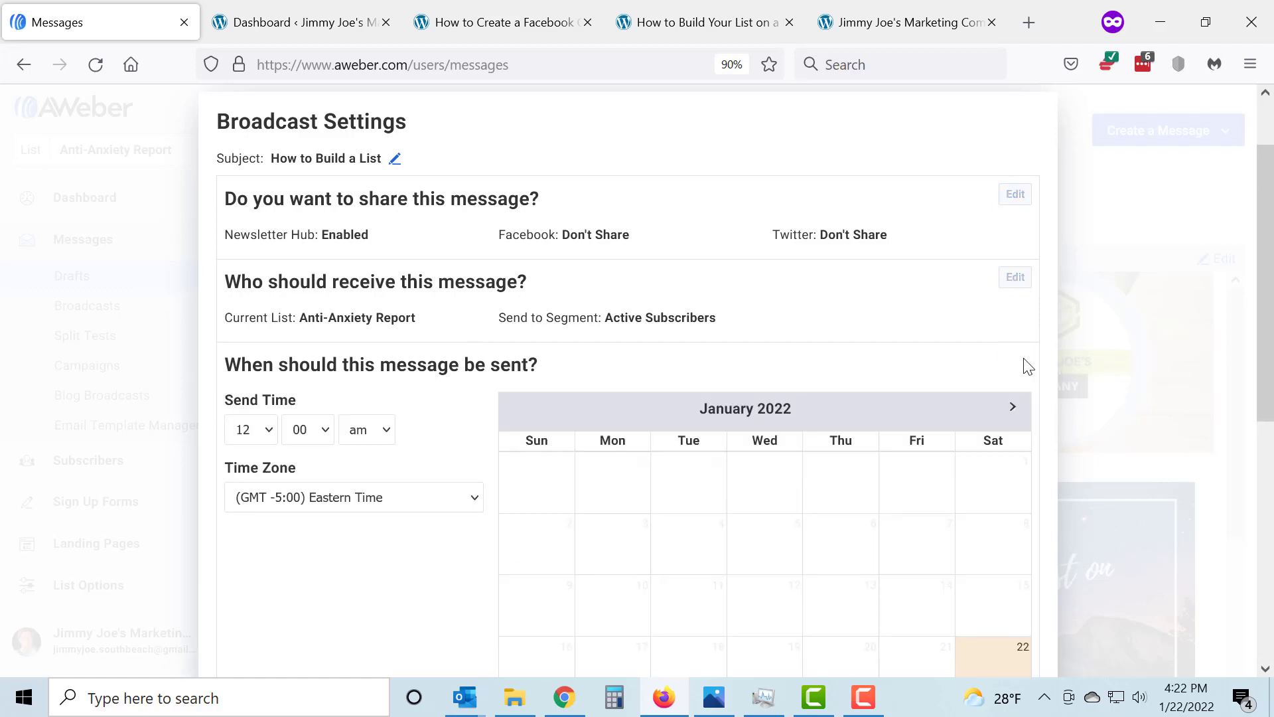
{"action": "scroll", "coordinate": [852, 411], "scroll_direction": "down", "scroll_amount": 3}
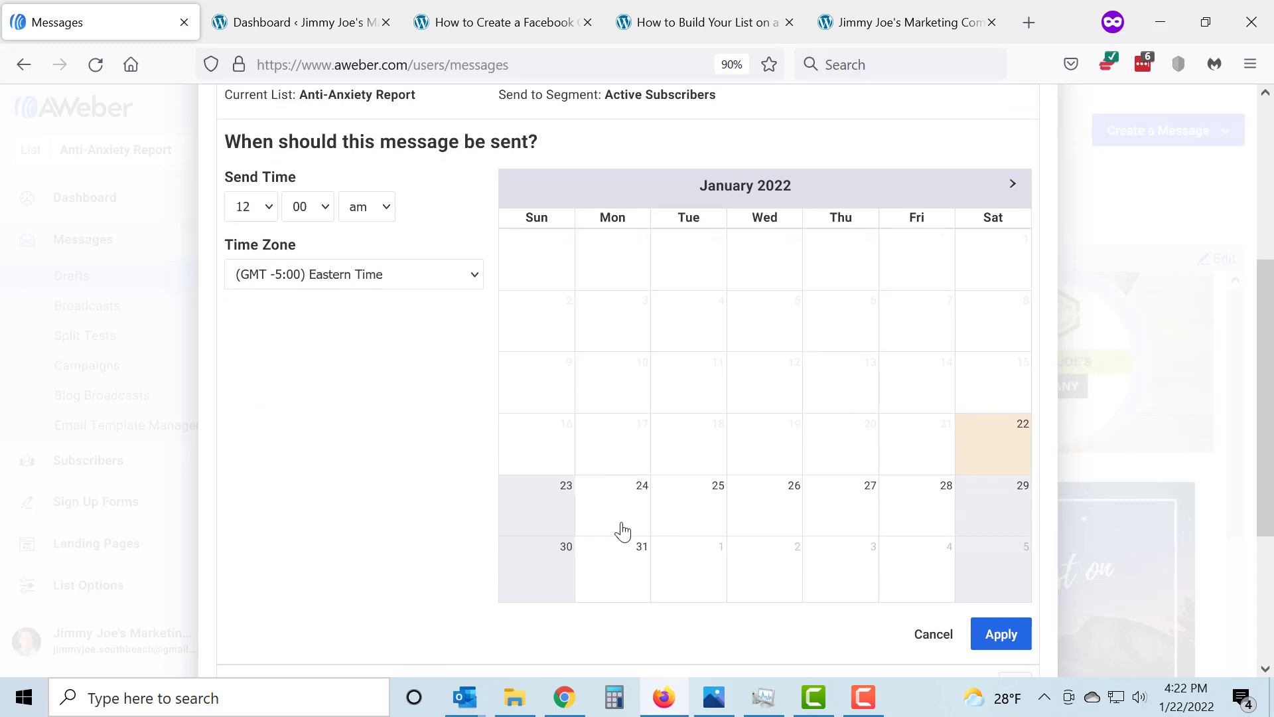
{"action": "left_click", "coordinate": [704, 512]}
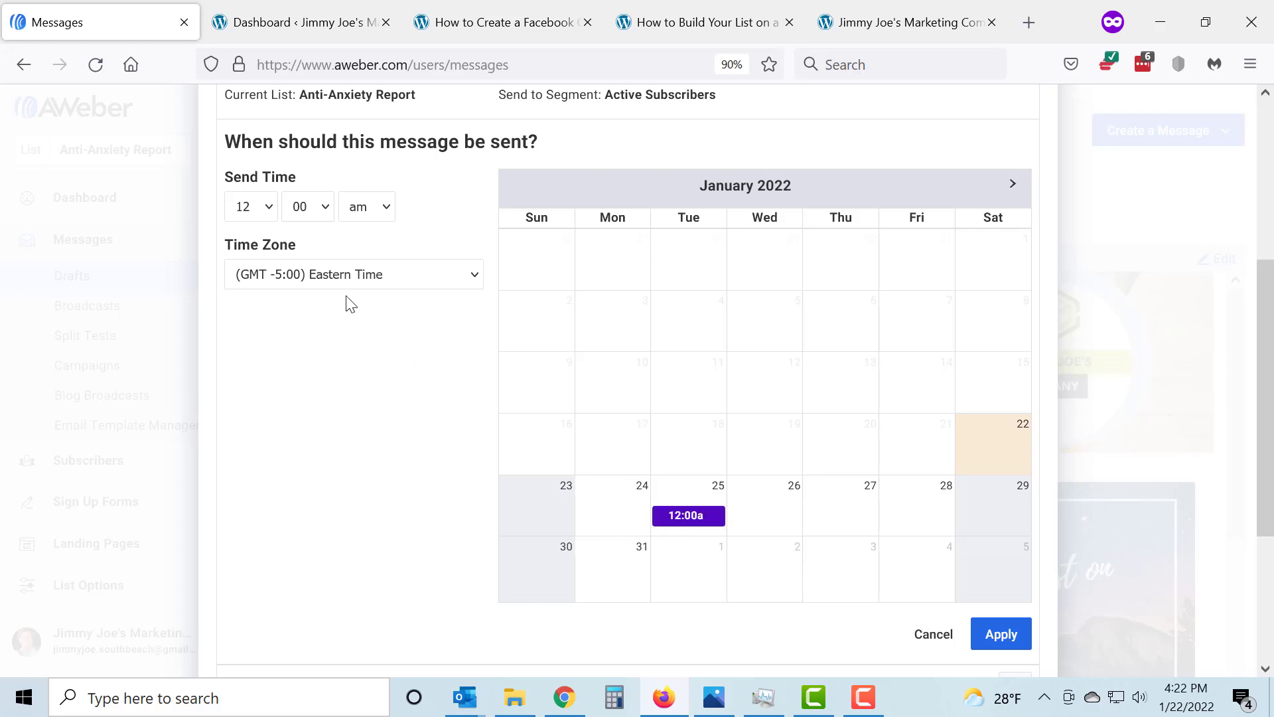
{"action": "left_click", "coordinate": [273, 211]}
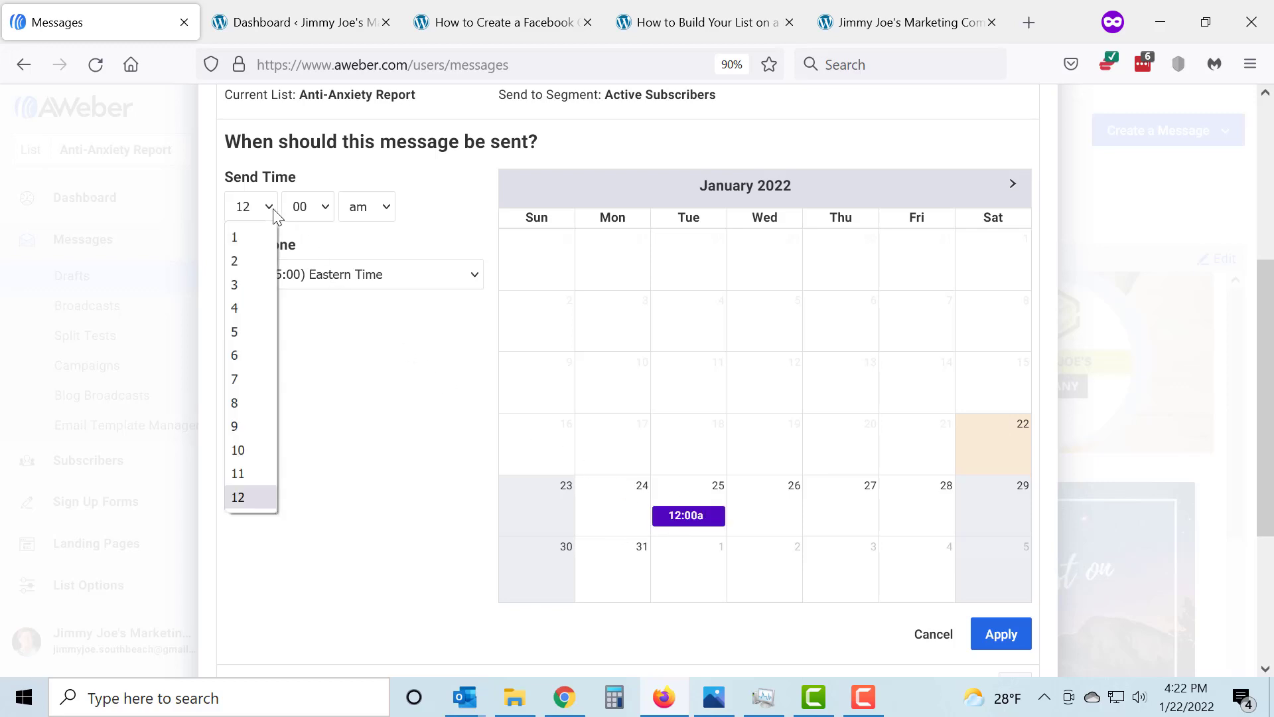
{"action": "left_click", "coordinate": [258, 334]}
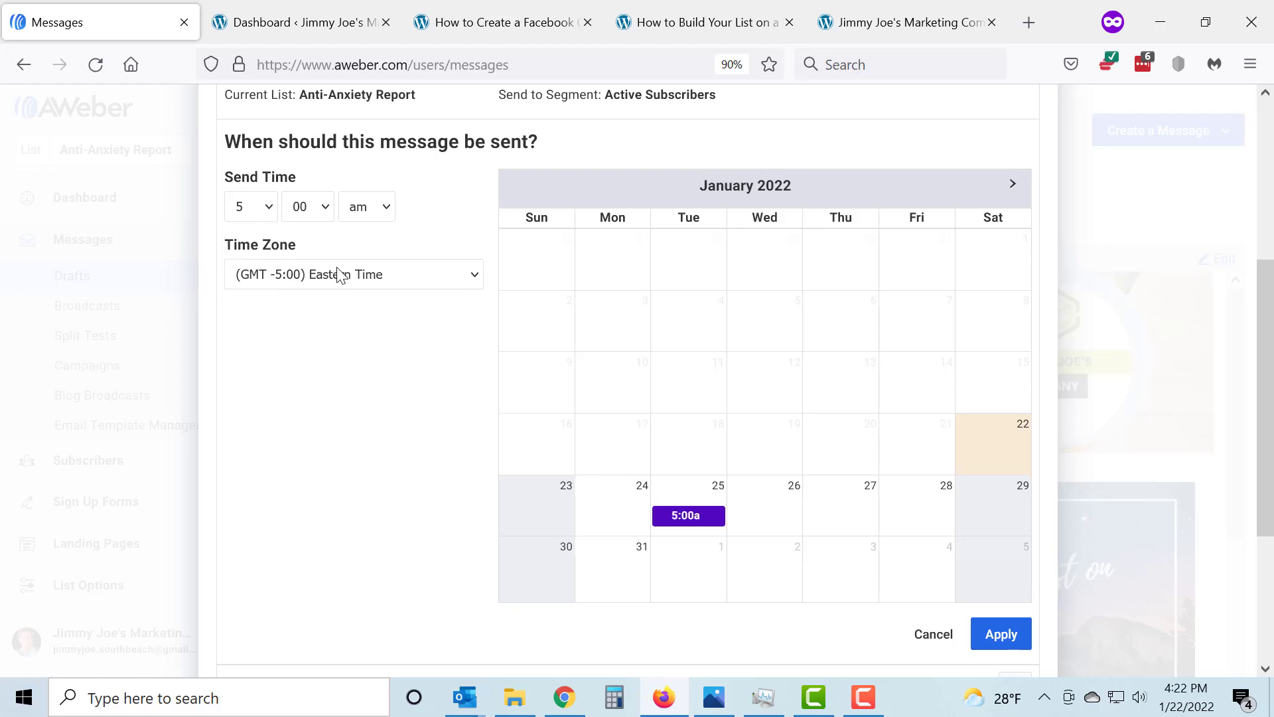
{"action": "left_click", "coordinate": [328, 207]}
{"action": "left_click", "coordinate": [312, 380]}
{"action": "left_click", "coordinate": [1001, 635]}
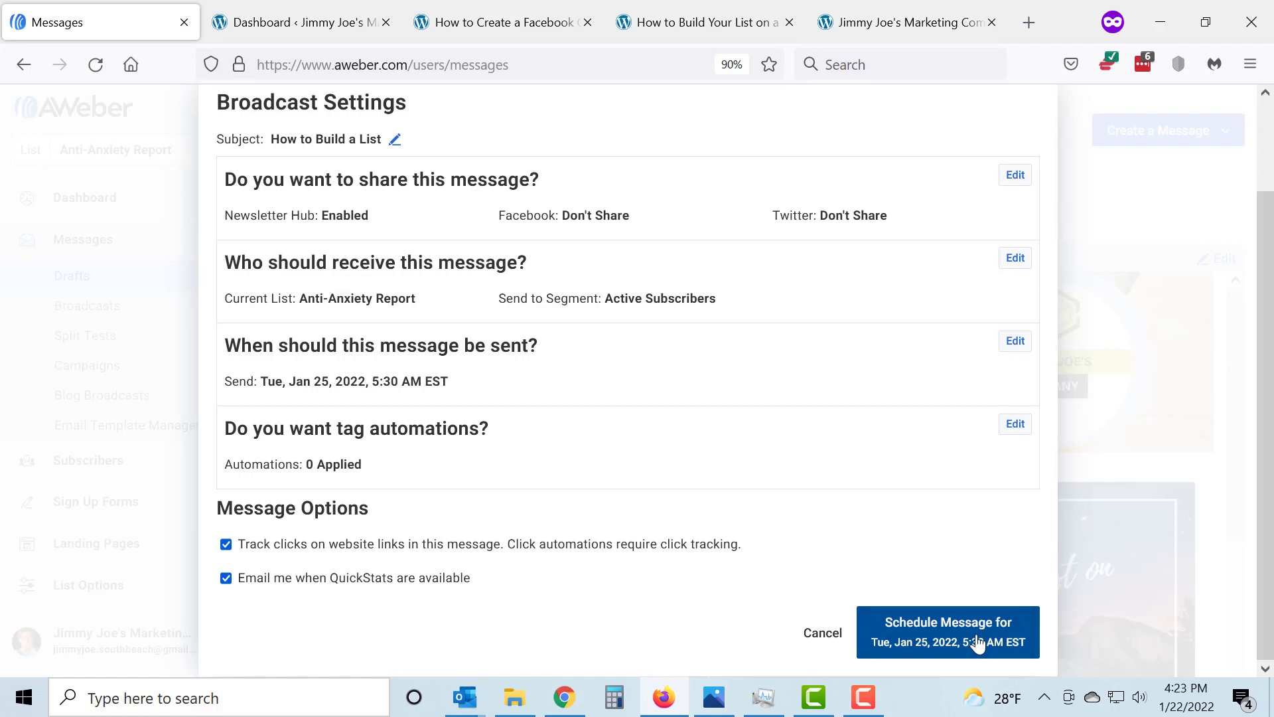
{"action": "left_click", "coordinate": [942, 642]}
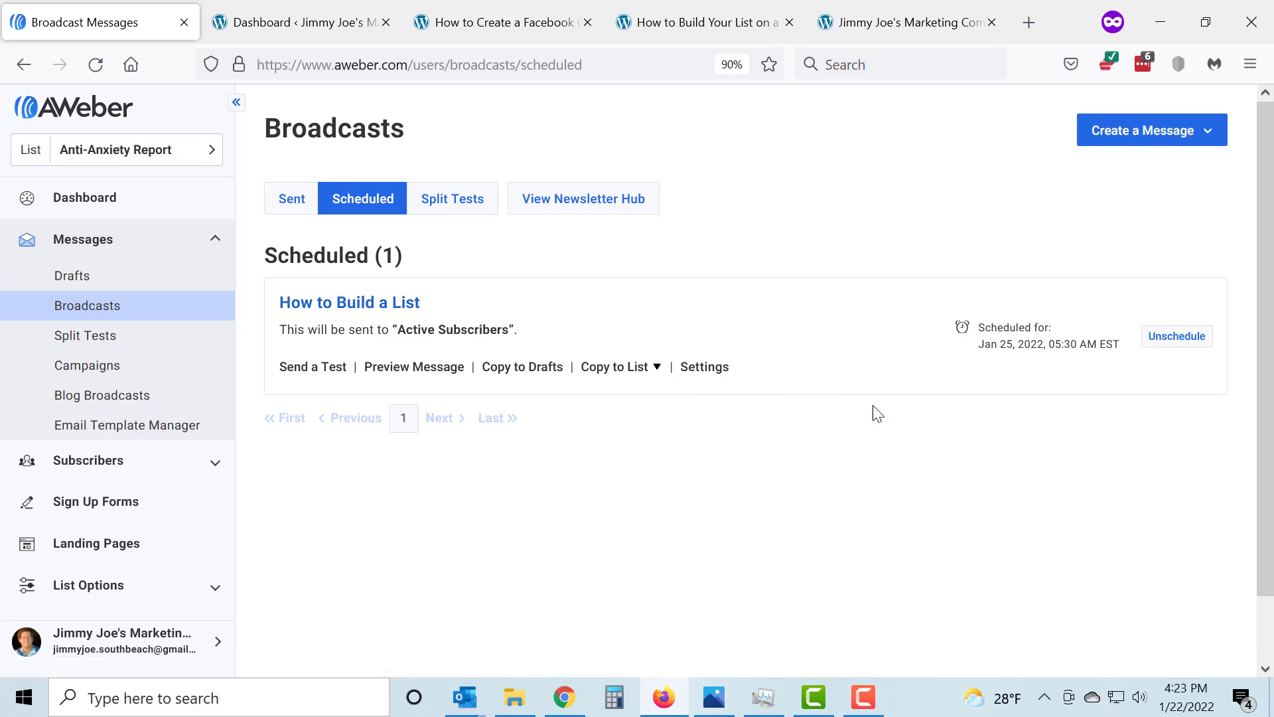
Unschedule the "How to Build a List" broadcast and look through the message drafts
{"action": "left_click", "coordinate": [1178, 336]}
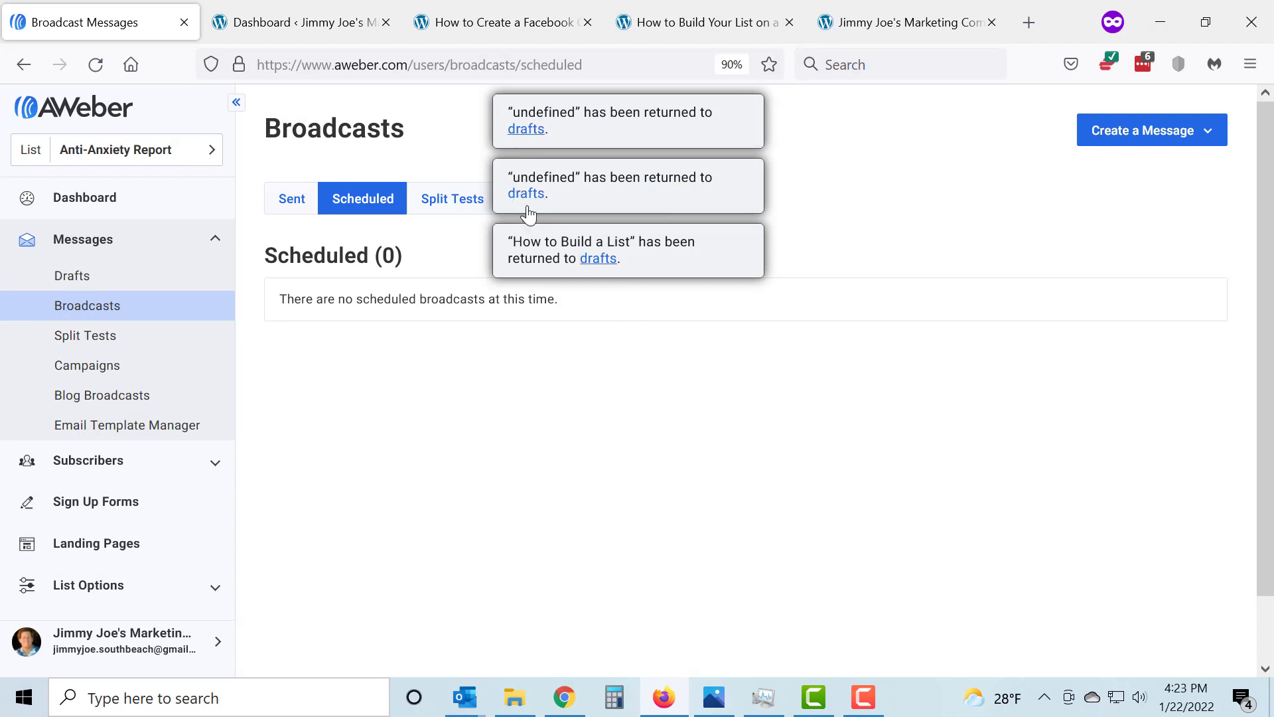
{"action": "left_click", "coordinate": [529, 131]}
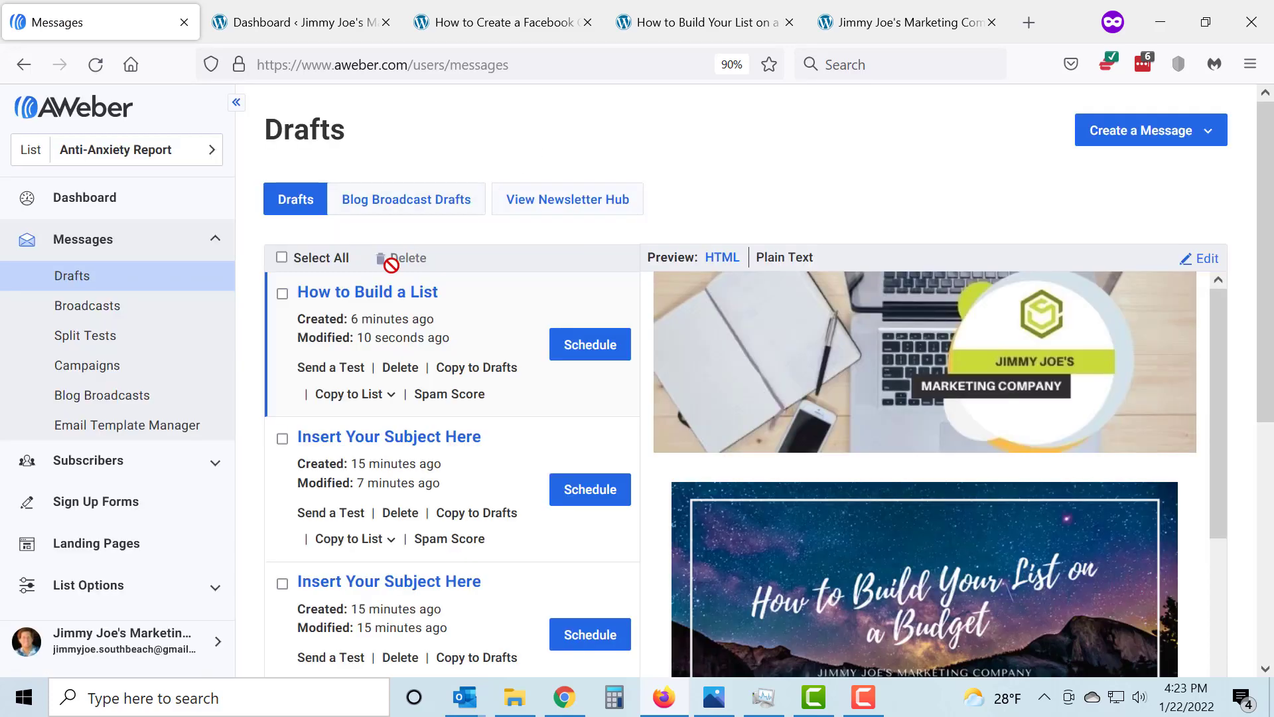
{"action": "scroll", "coordinate": [378, 416], "scroll_direction": "down", "scroll_amount": 3}
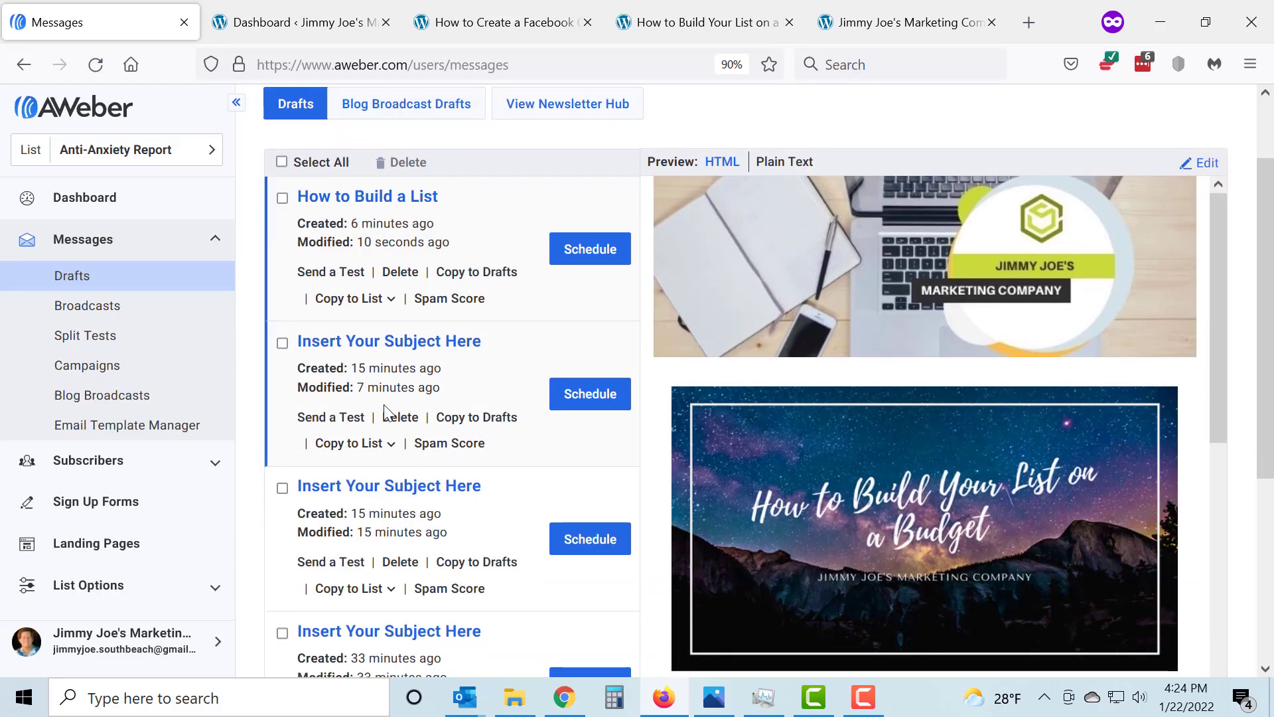
{"action": "scroll", "coordinate": [398, 419], "scroll_direction": "down", "scroll_amount": 3}
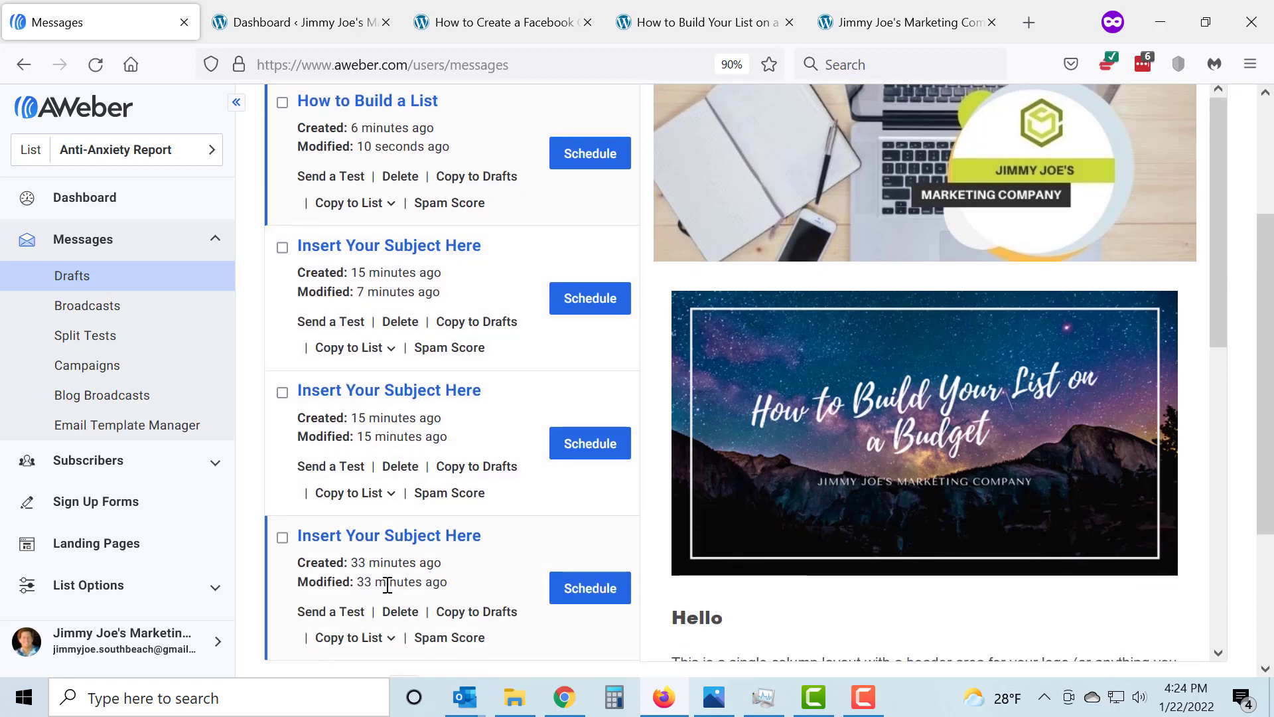
{"action": "scroll", "coordinate": [388, 582], "scroll_direction": "up", "scroll_amount": 3}
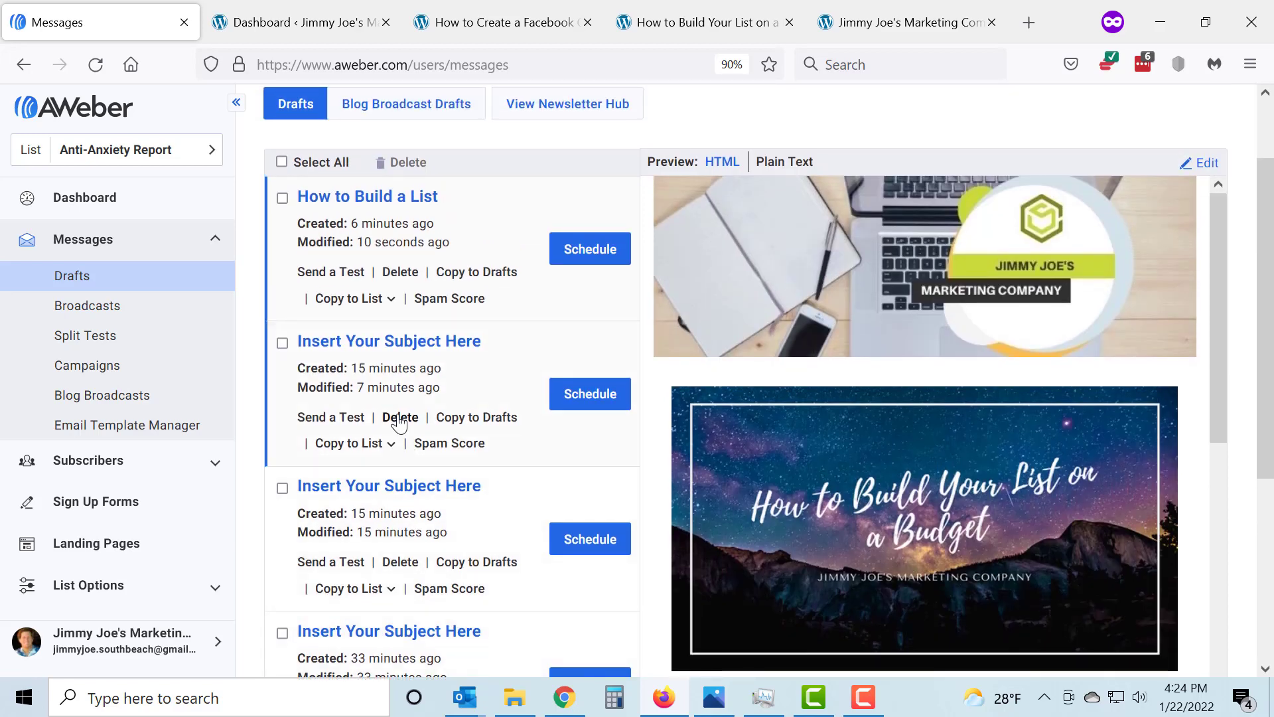
Delete the three unused "Insert Your Subject Here" drafts from the message drafts, keeping only "How to Build a List"
{"action": "left_click", "coordinate": [400, 418]}
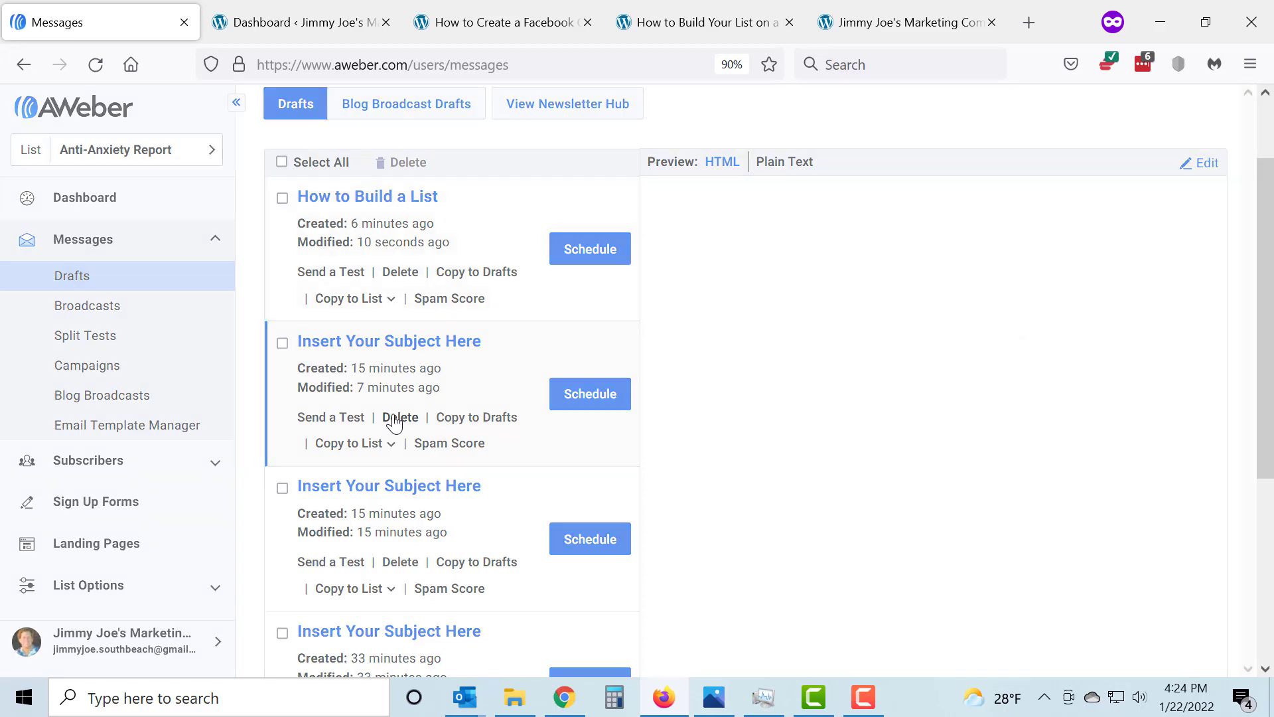
{"action": "left_click", "coordinate": [785, 310]}
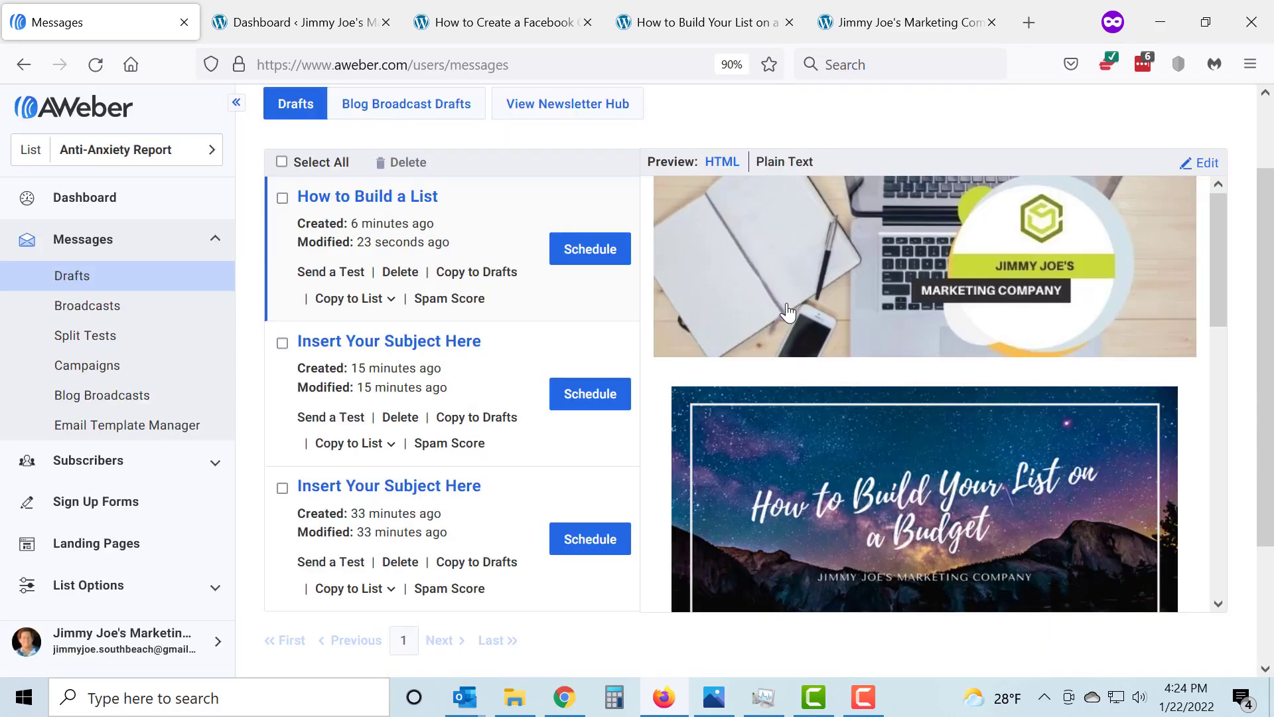
{"action": "left_click", "coordinate": [282, 343]}
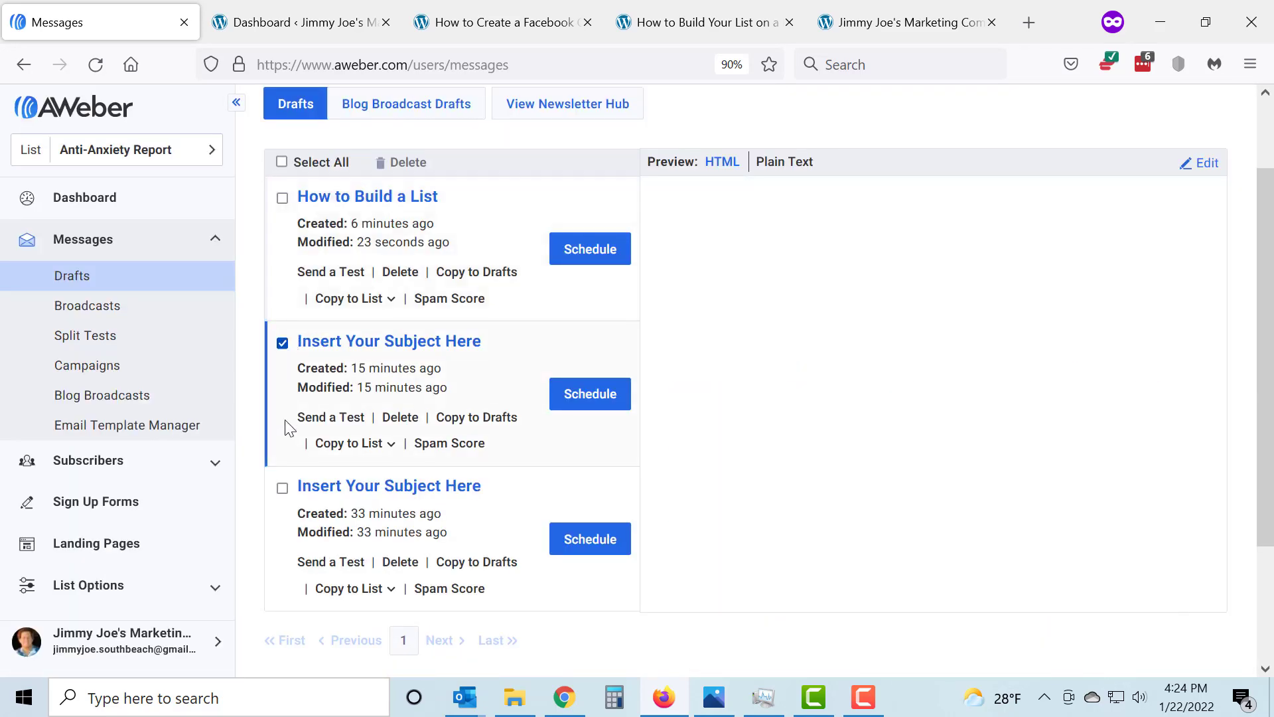
{"action": "left_click", "coordinate": [282, 488]}
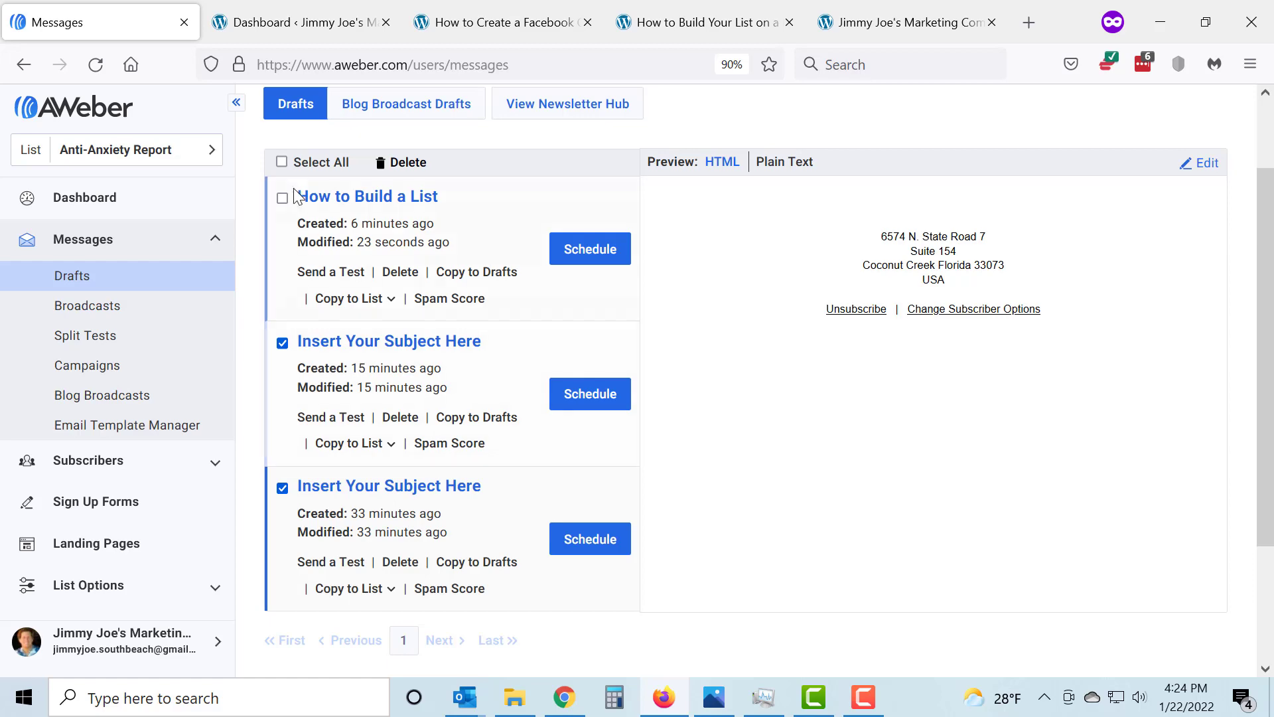
{"action": "left_click", "coordinate": [420, 168]}
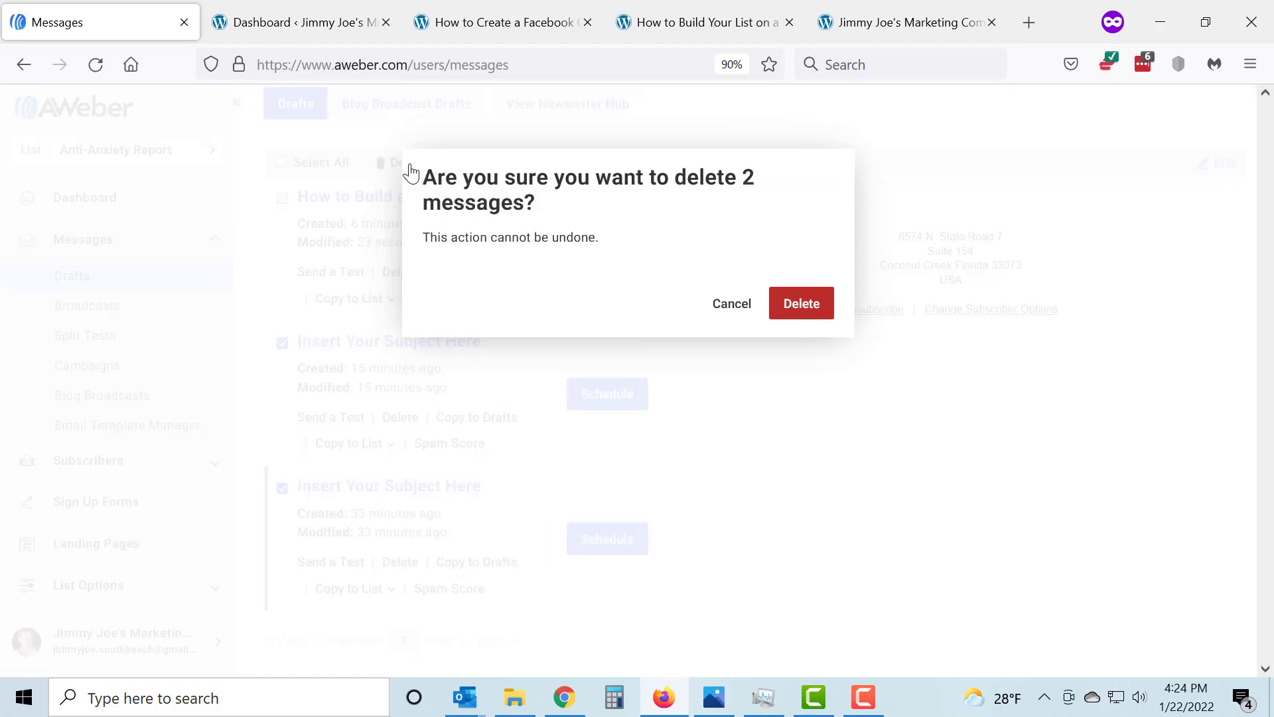
{"action": "left_click", "coordinate": [802, 303]}
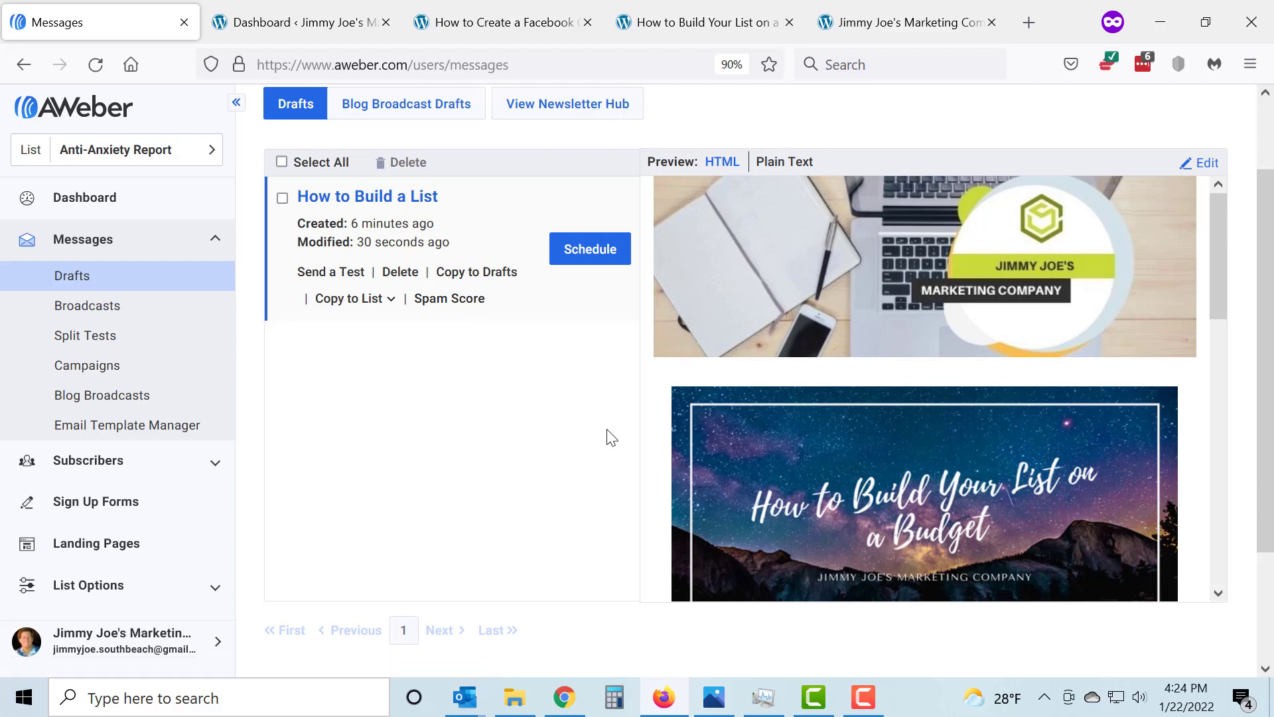
Switch to Photos to review the broadcast message overview outline image
{"action": "left_click", "coordinate": [723, 698]}
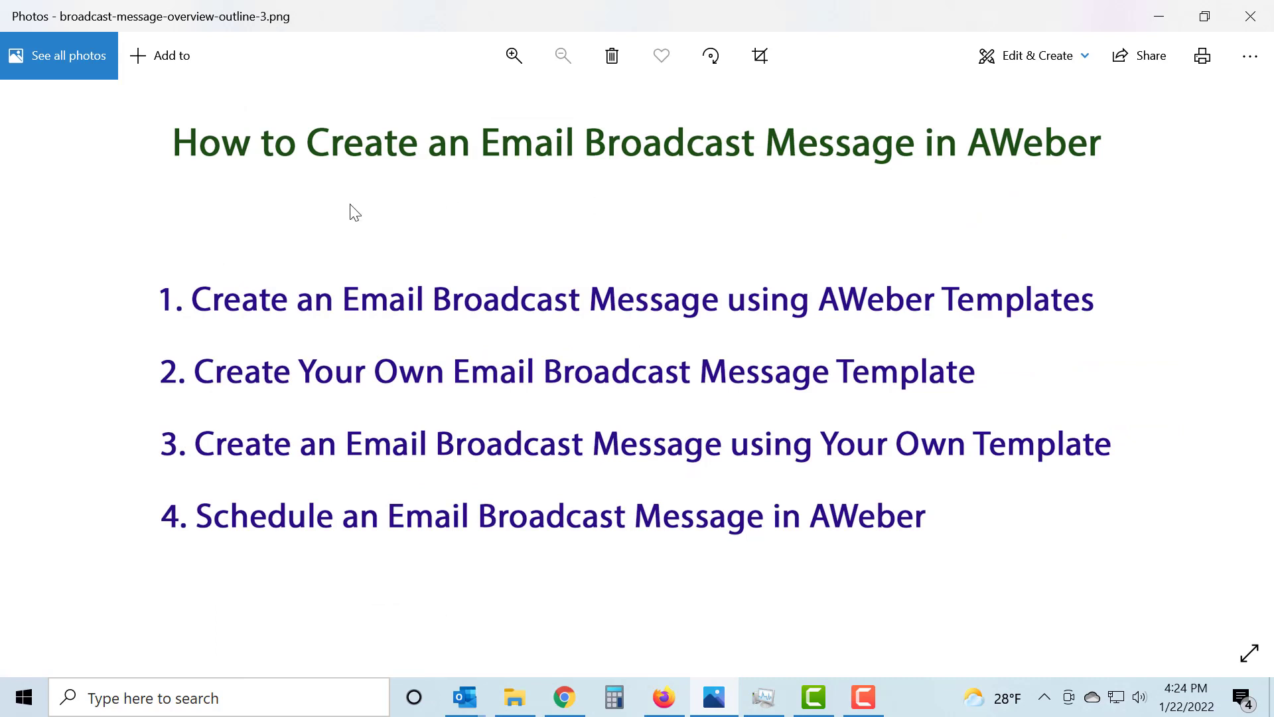